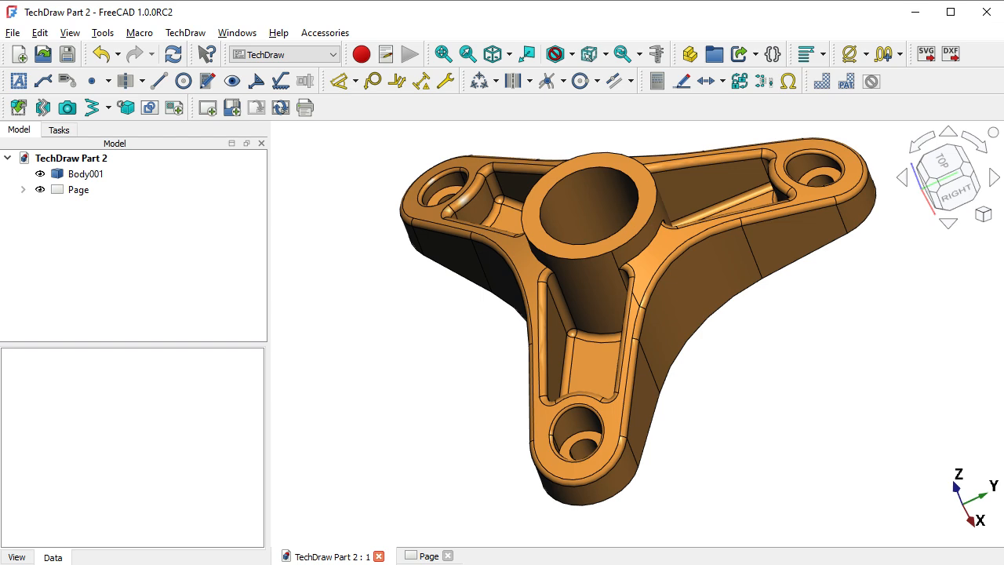
{"action": "key", "text": "2"}
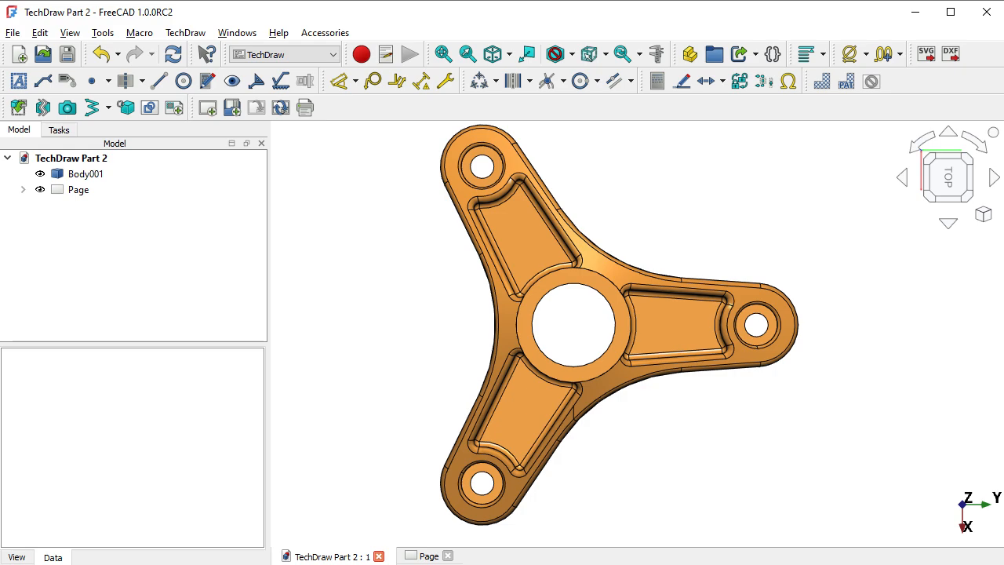
{"action": "key", "text": "0"}
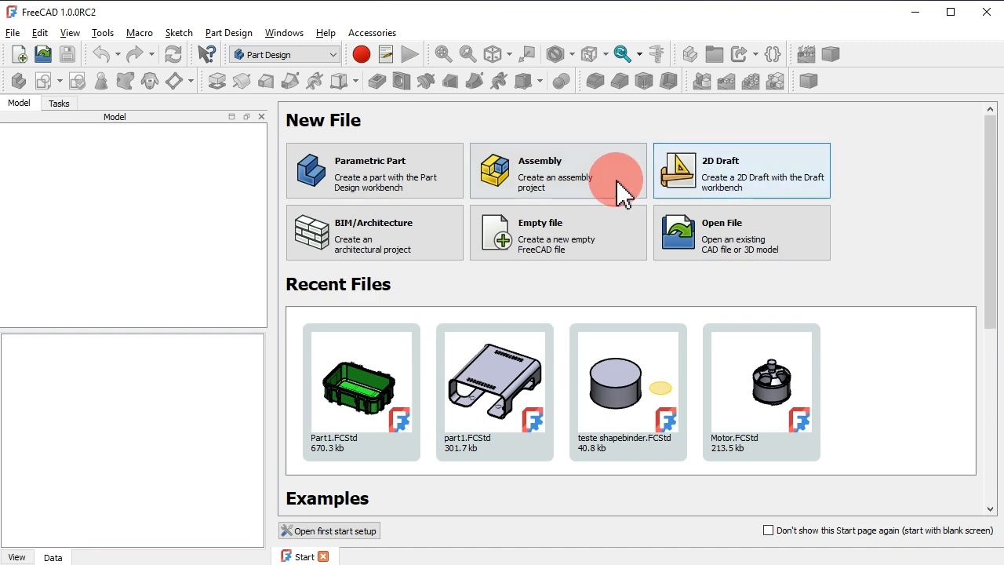
Open the existing file F1.0RC1_PartDesign(3D_Exercise_1092_STUDYCADCAM).FCStd
{"action": "left_click", "coordinate": [45, 54]}
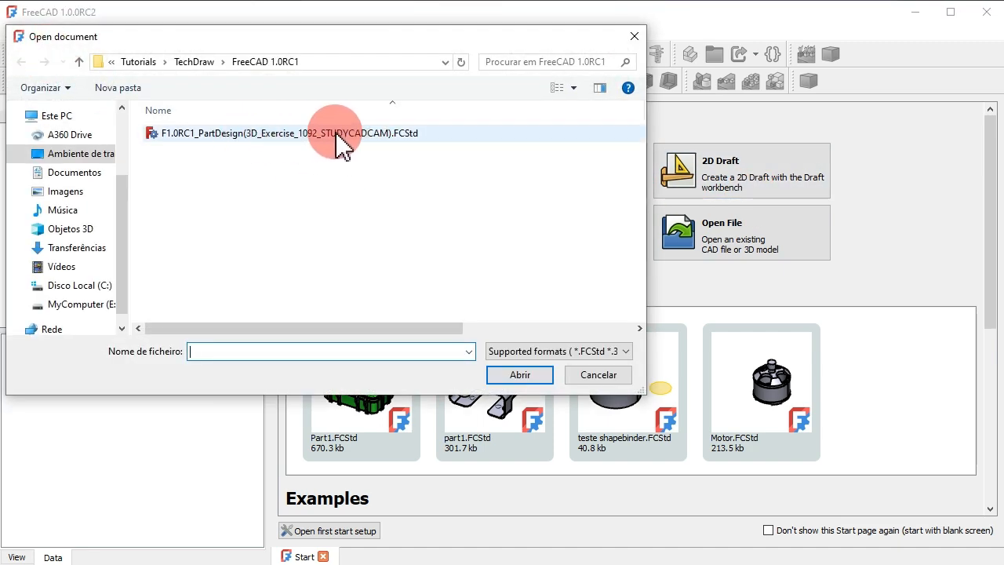
{"action": "left_click", "coordinate": [385, 133]}
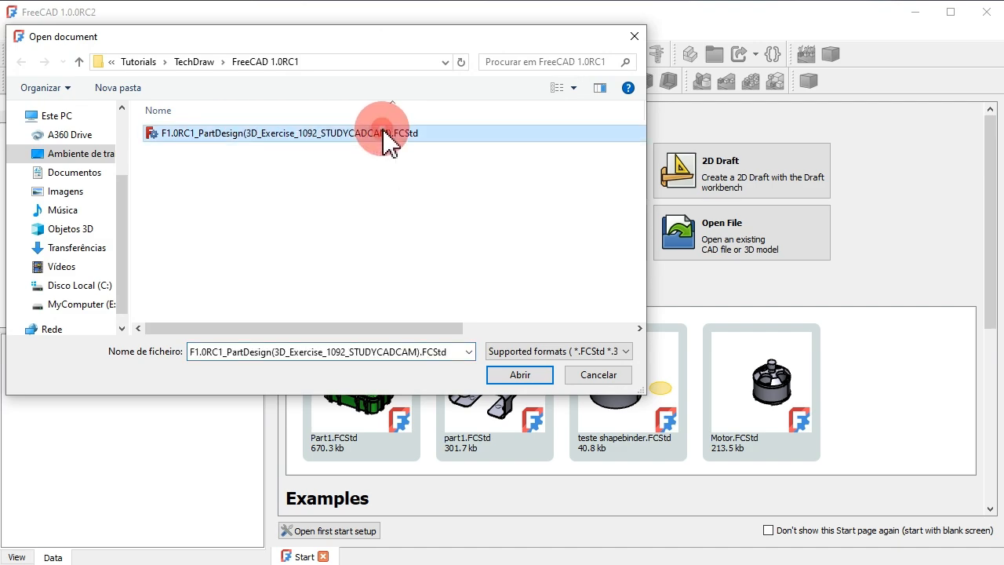
{"action": "left_click", "coordinate": [529, 381]}
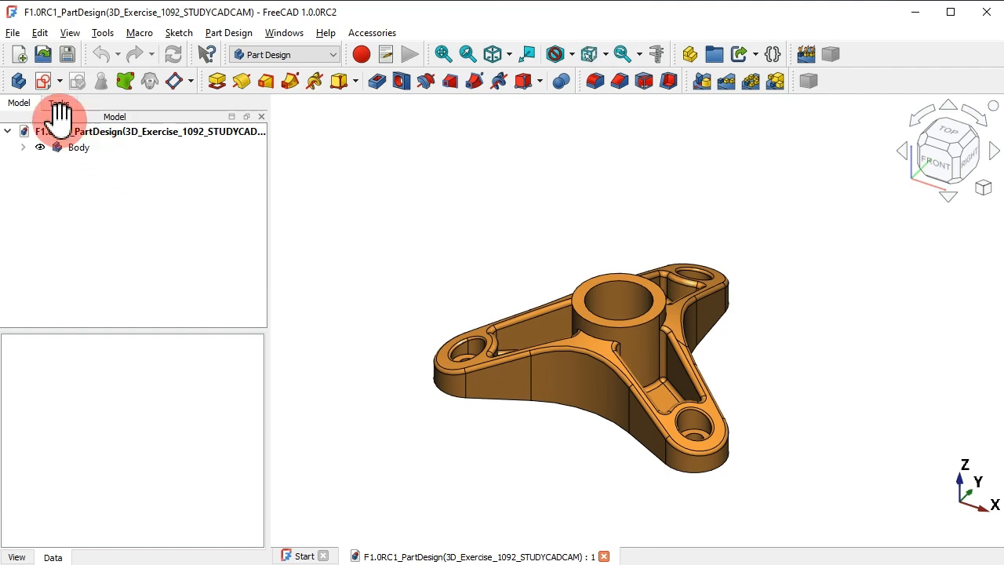
Save the document under the new name TechDraw Part 2
{"action": "left_click", "coordinate": [14, 35]}
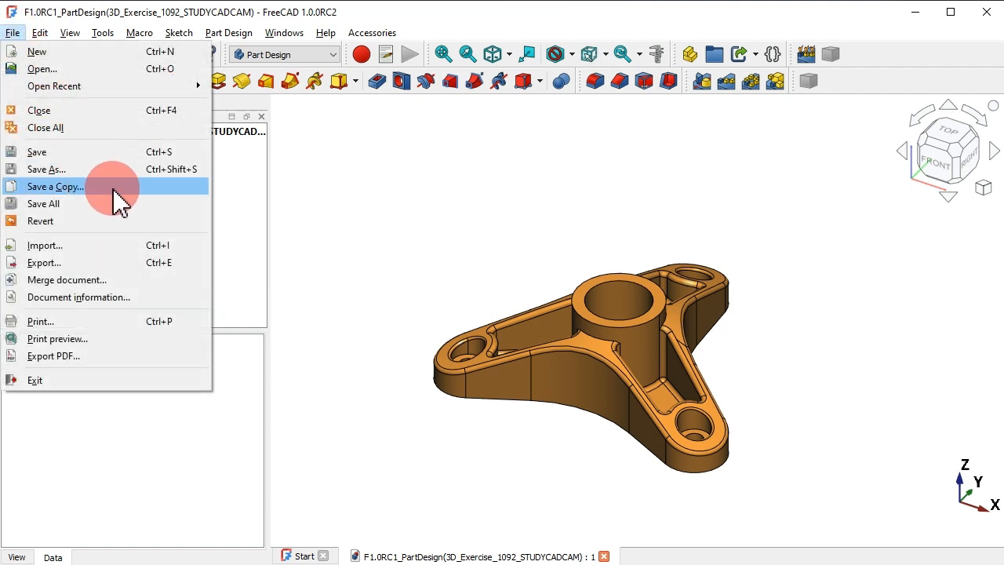
{"action": "left_click", "coordinate": [126, 168]}
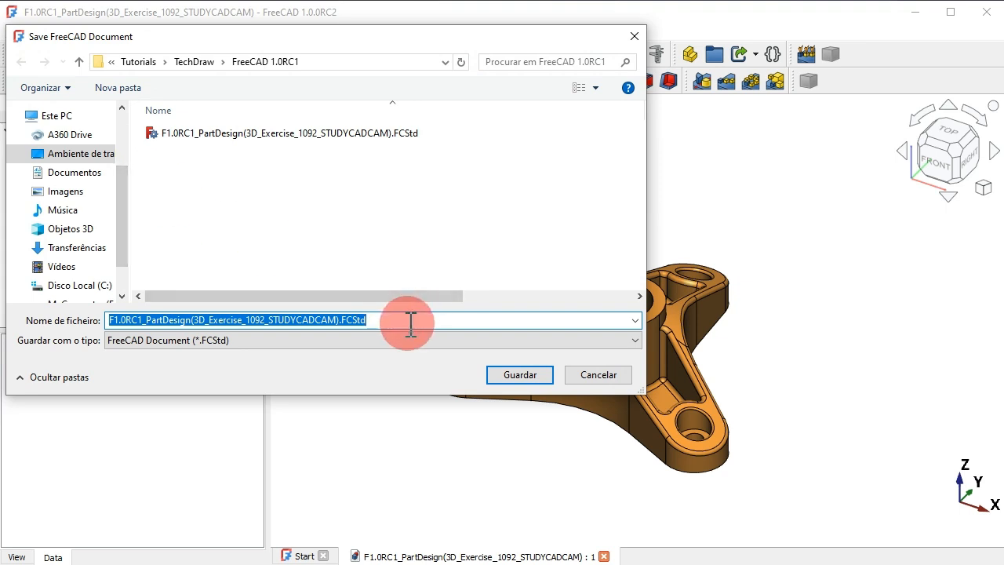
{"action": "type", "text": "TechDraw Part 2"}
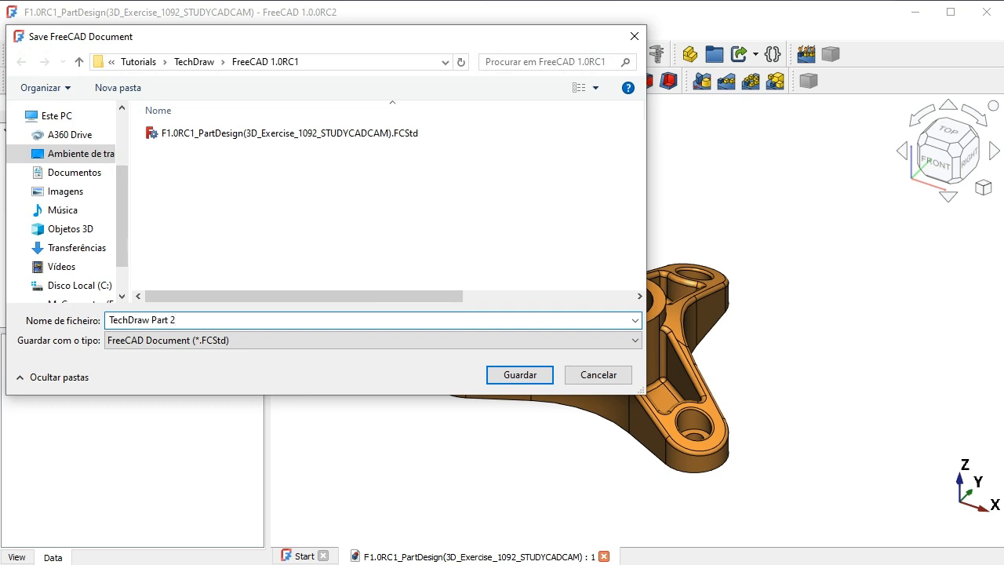
{"action": "key", "text": "Return"}
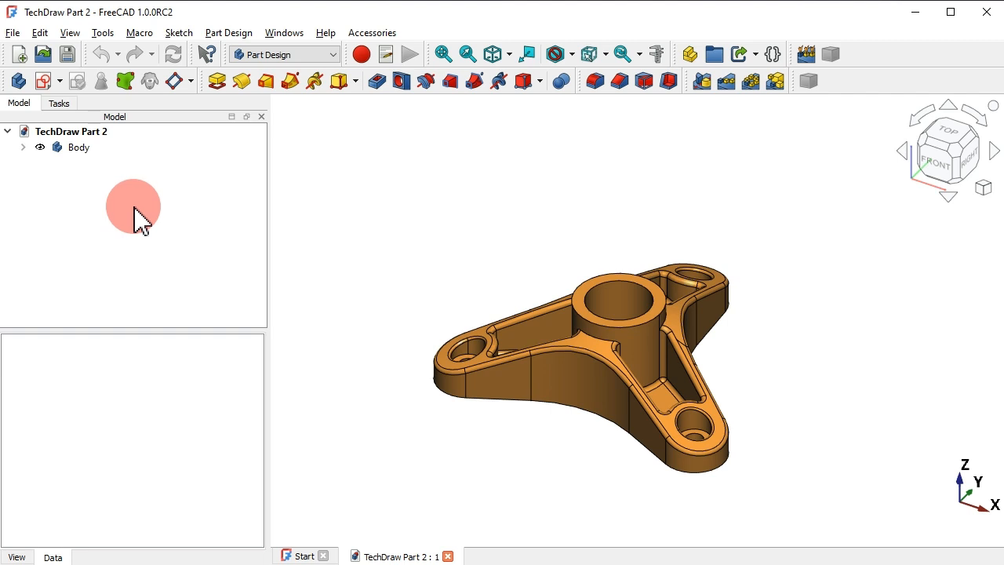
Switch to the Part workbench and create a simple copy of Body without its feature history
{"action": "left_click", "coordinate": [23, 147]}
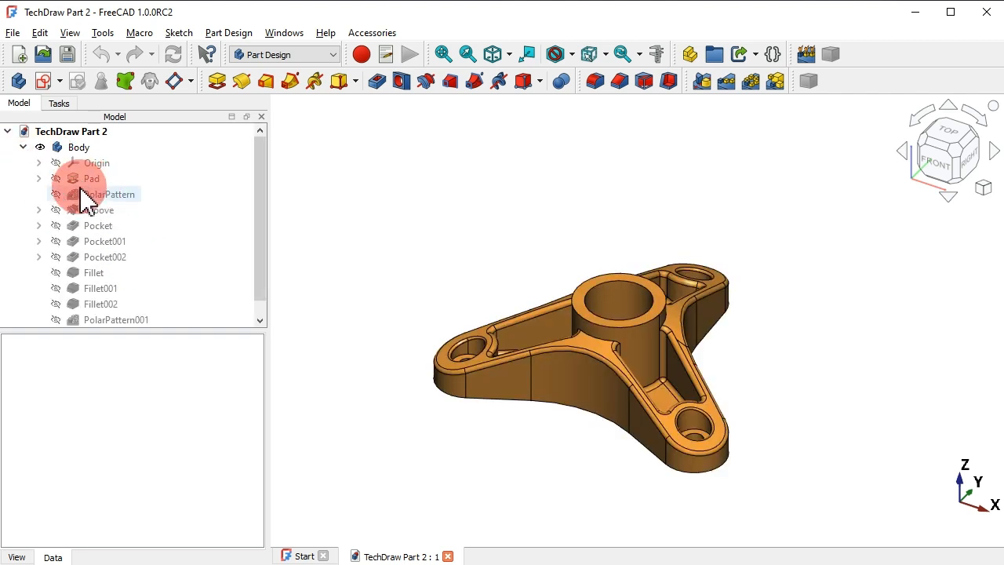
{"action": "left_click", "coordinate": [23, 148]}
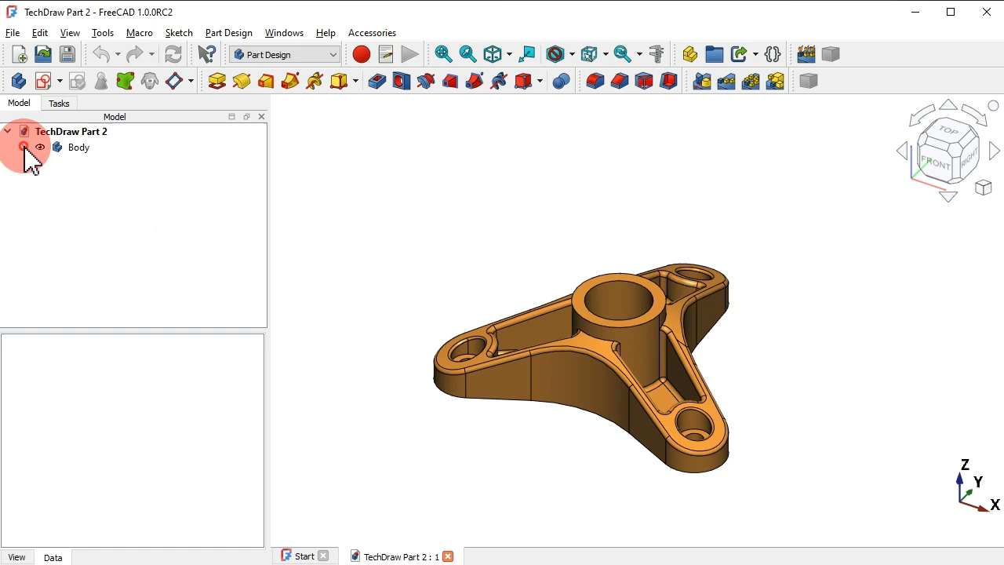
{"action": "left_click", "coordinate": [305, 57]}
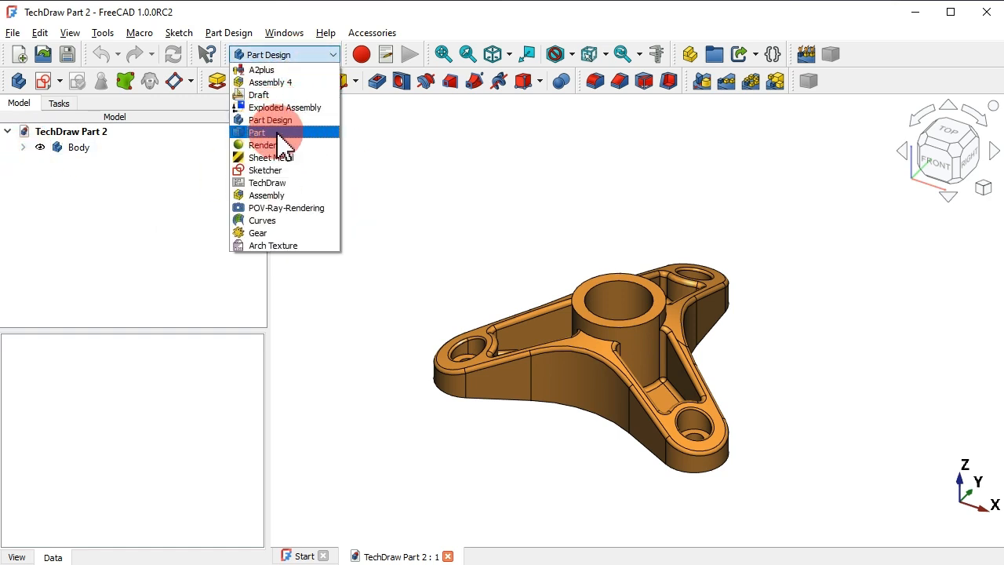
{"action": "left_click", "coordinate": [276, 131]}
{"action": "left_click", "coordinate": [87, 149]}
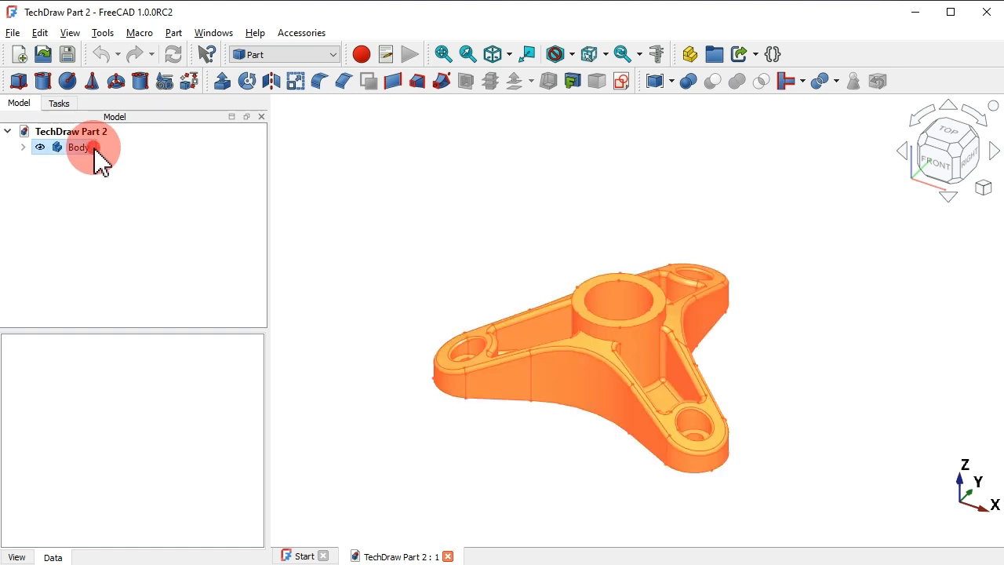
{"action": "left_click", "coordinate": [174, 33]}
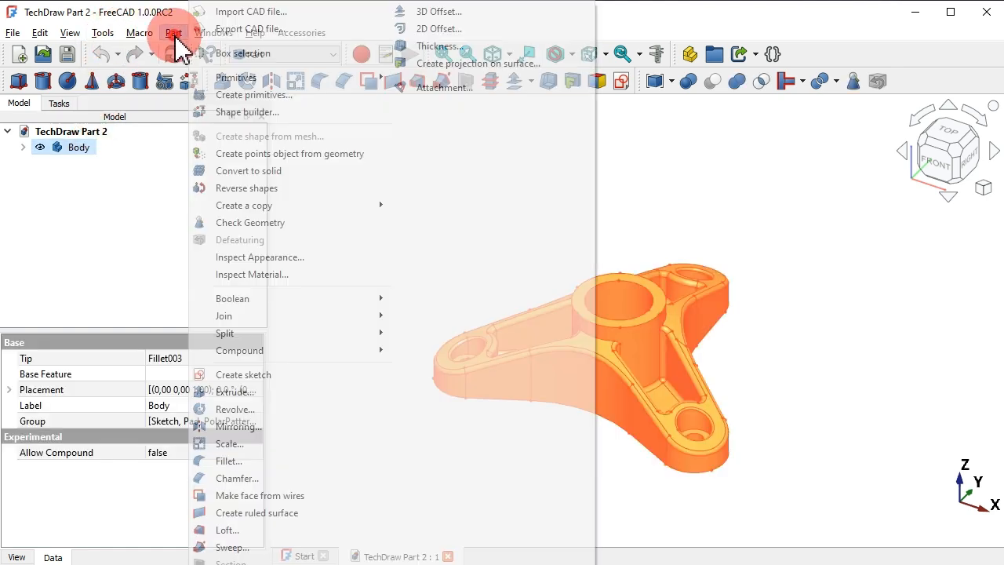
{"action": "mouse_move", "coordinate": [323, 208]}
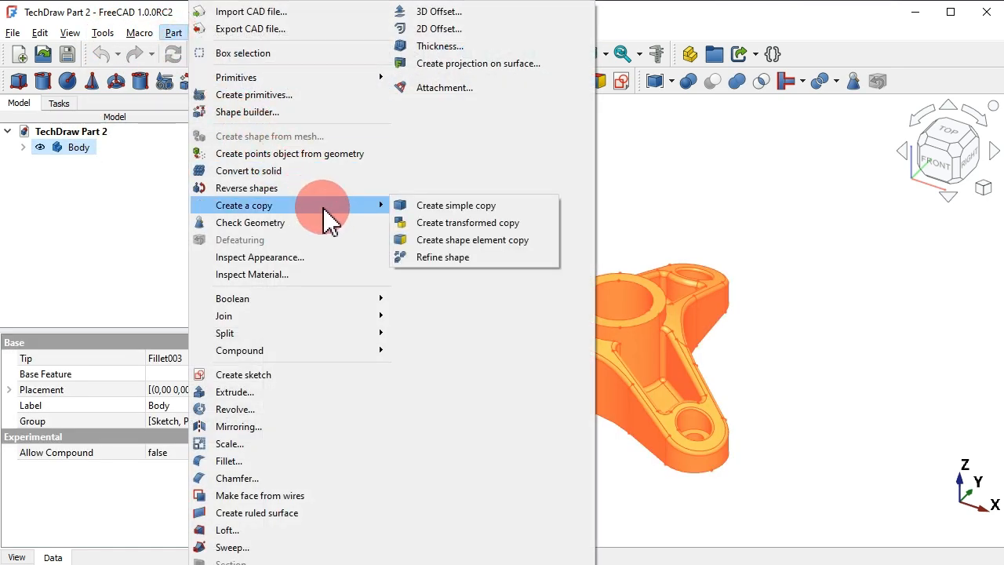
{"action": "left_click", "coordinate": [515, 208]}
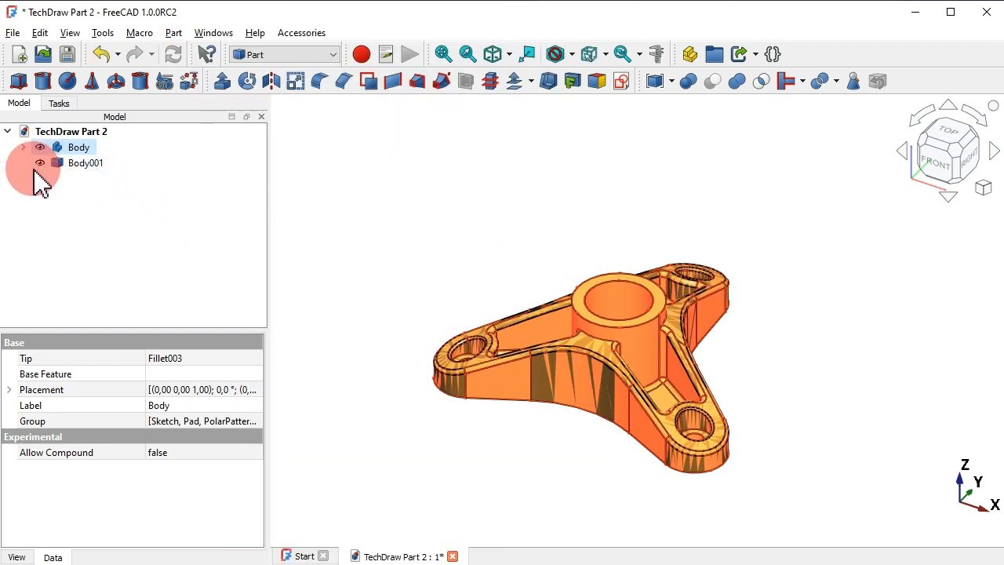
Compare the simple copy with the original by toggling the visibility of Body001 and hiding Body
{"action": "left_click", "coordinate": [86, 163]}
{"action": "key", "text": "space"}
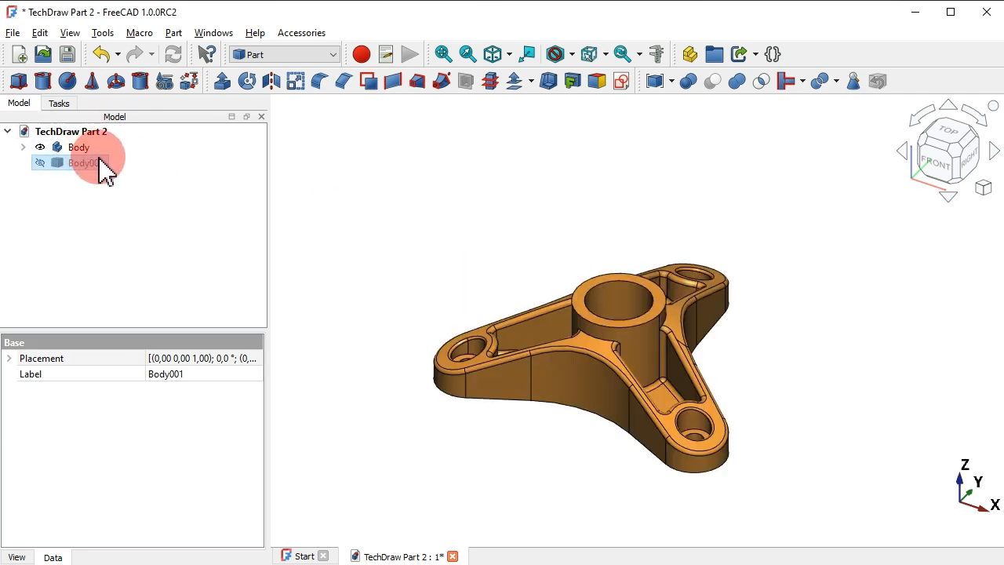
{"action": "key", "text": "space"}
{"action": "left_click", "coordinate": [75, 148]}
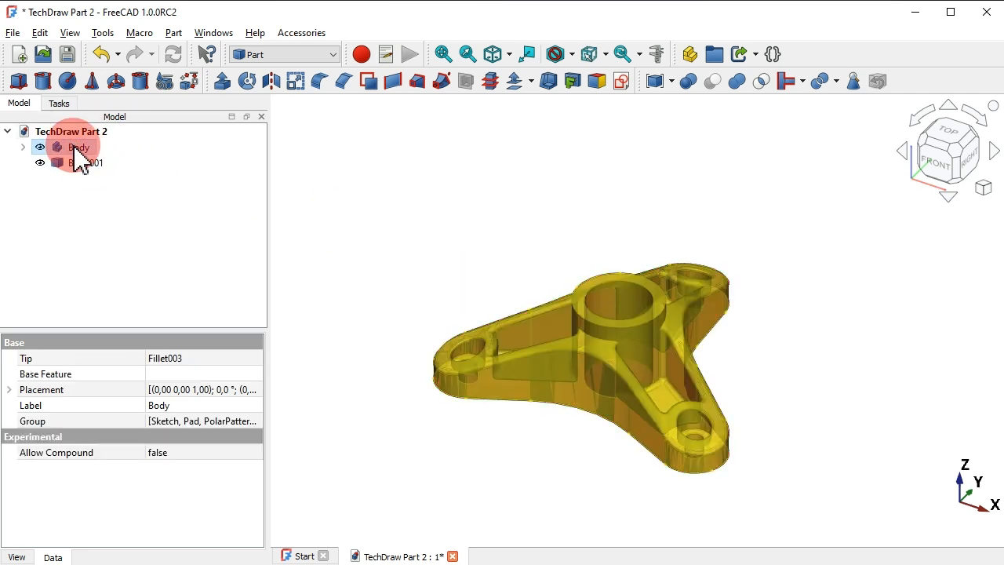
{"action": "key", "text": "space"}
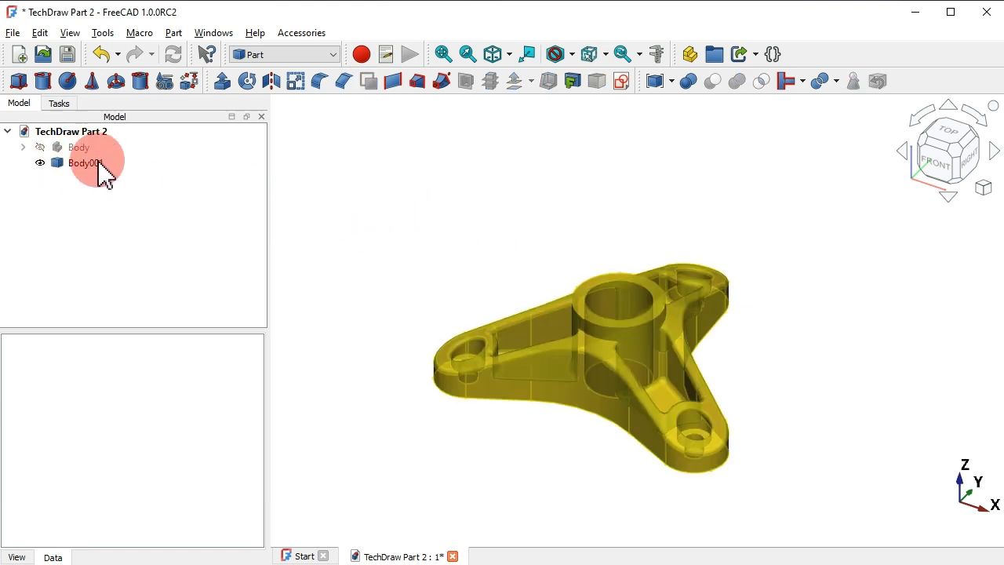
Delete the original Body so that only the simple copy stays in the document
{"action": "left_click", "coordinate": [75, 147]}
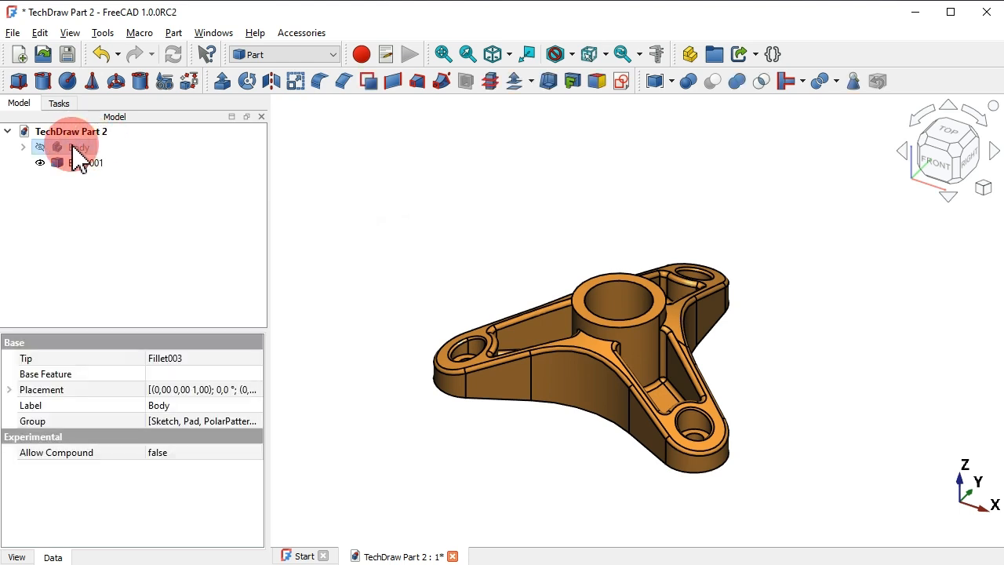
{"action": "right_click", "coordinate": [76, 149]}
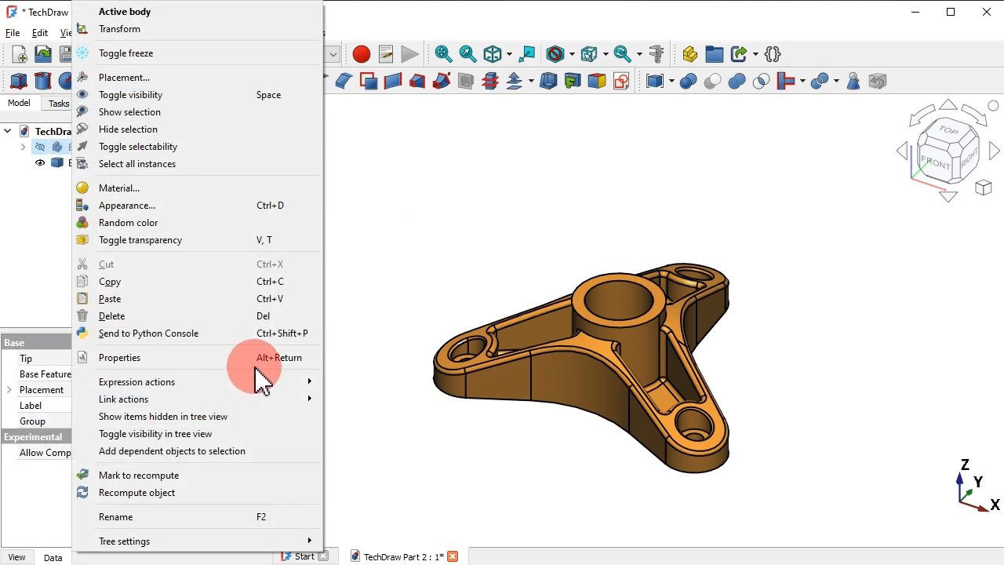
{"action": "left_click", "coordinate": [249, 318]}
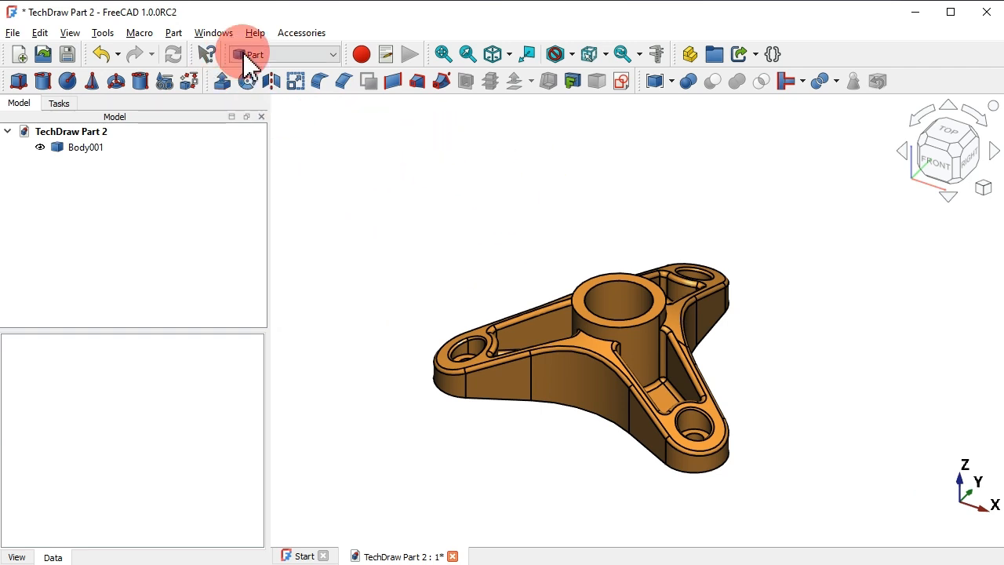
Switch to the TechDraw workbench and dock the page tools beside the view-creation tools
{"action": "left_click", "coordinate": [286, 54]}
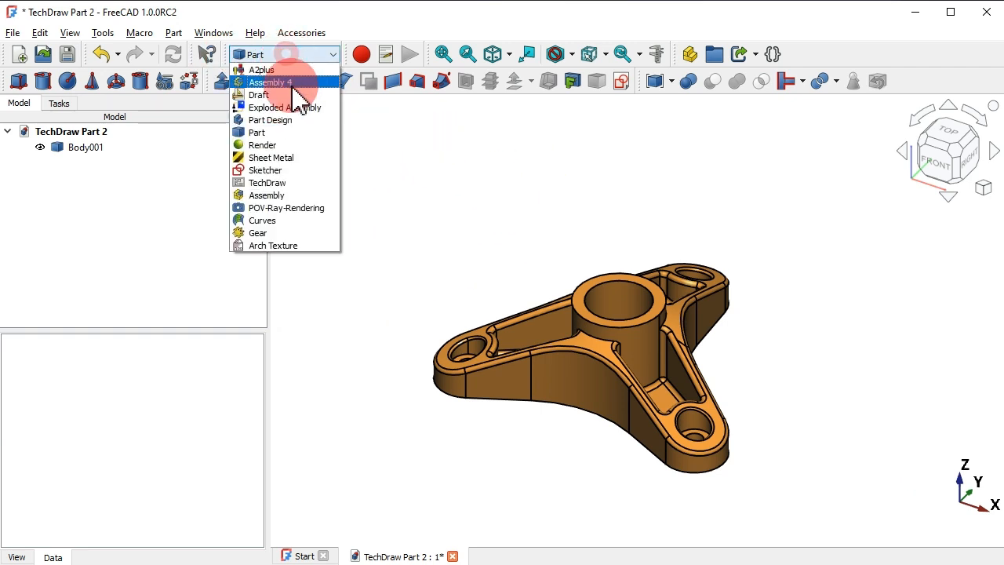
{"action": "left_click", "coordinate": [277, 182]}
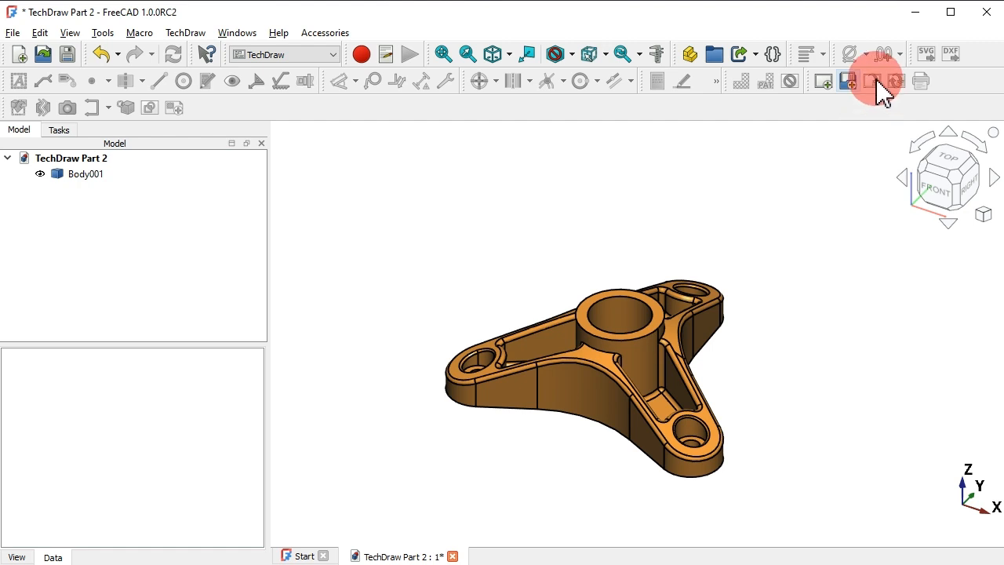
{"action": "left_click_drag", "start_coordinate": [910, 87], "coordinate": [211, 110]}
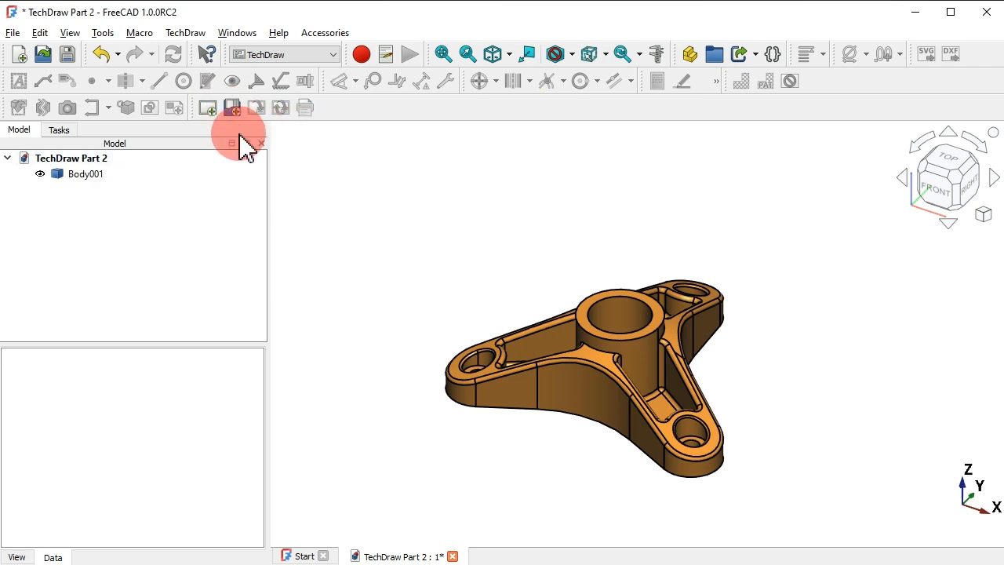
Insert a drawing page using the template OffsetCAD_A3.svg from the OffsetCAD templates folder
{"action": "left_click", "coordinate": [233, 108]}
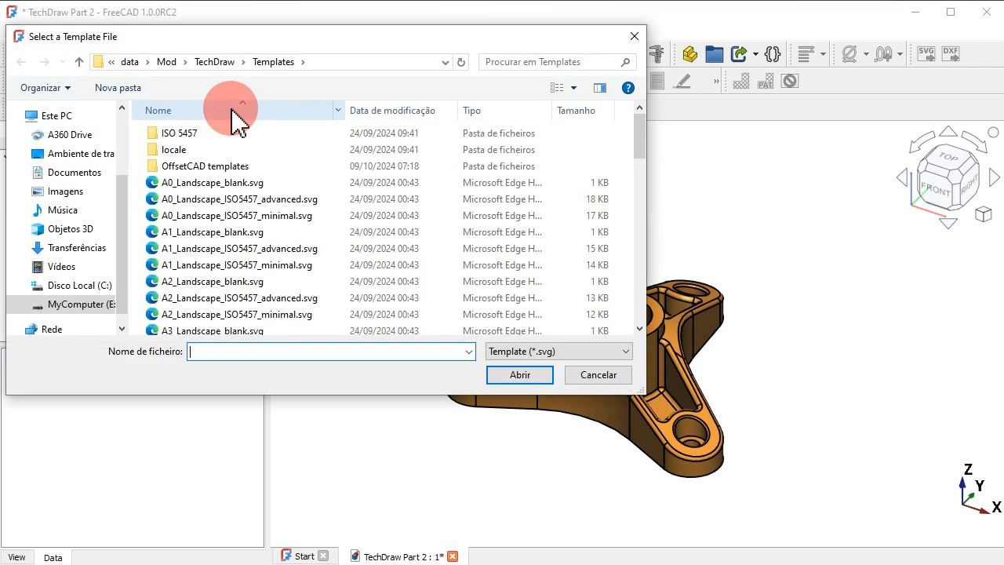
{"action": "double_click", "coordinate": [361, 167]}
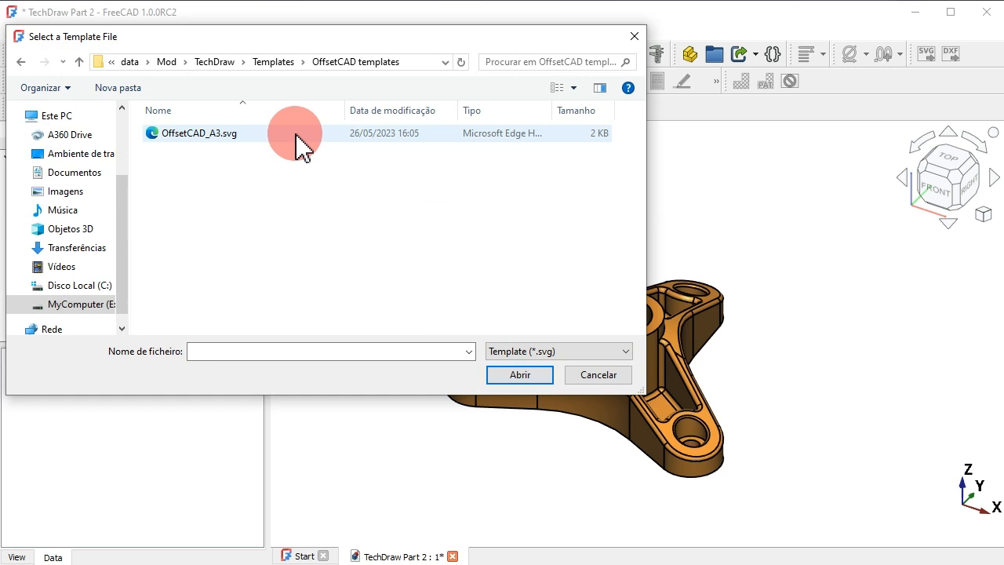
{"action": "left_click", "coordinate": [296, 135]}
{"action": "left_click", "coordinate": [522, 374]}
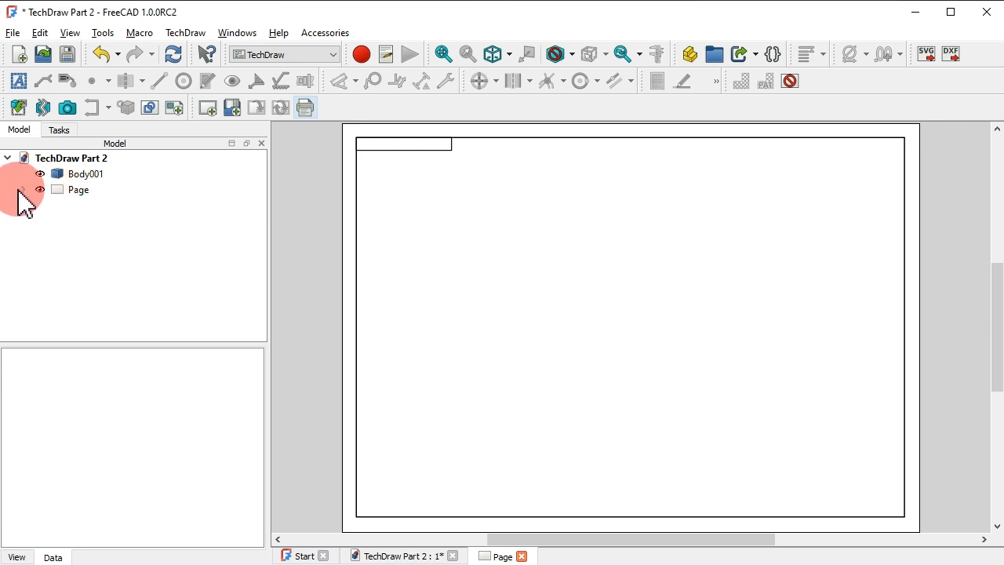
Check the page template's size properties and look over the exercise 1092 reference drawing in the image viewer
{"action": "left_click", "coordinate": [117, 205]}
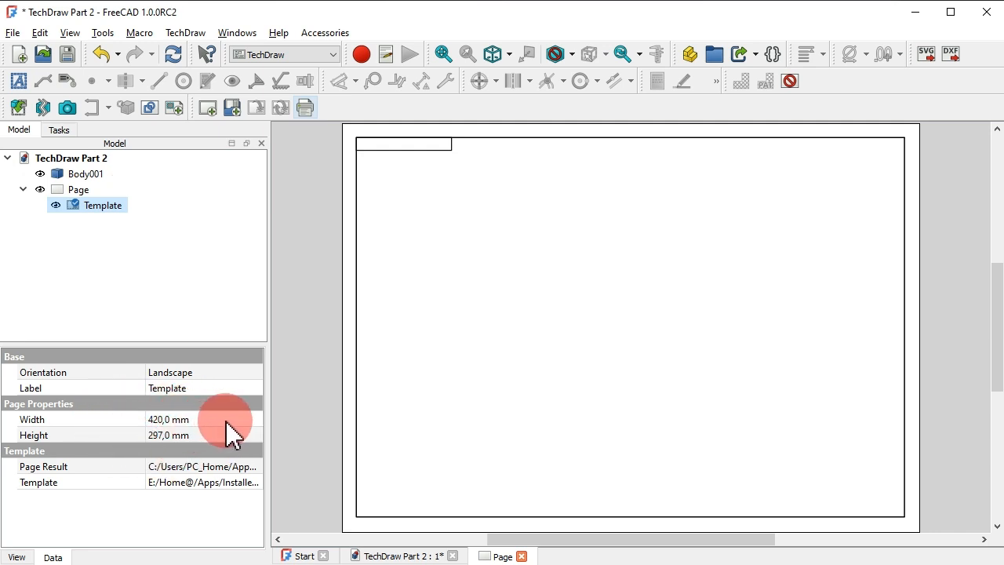
{"action": "left_click", "coordinate": [641, 283]}
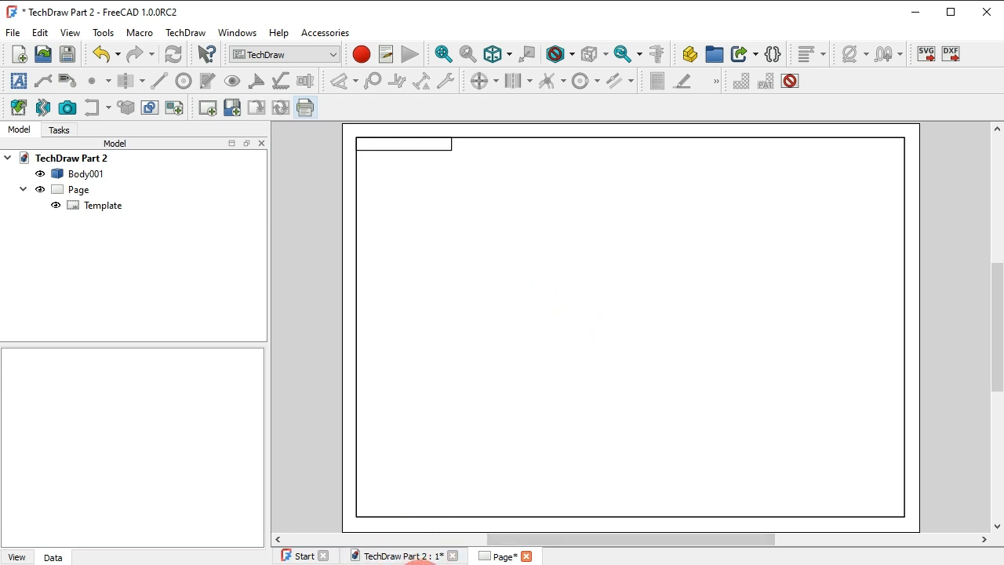
{"action": "key", "text": "alt+Tab"}
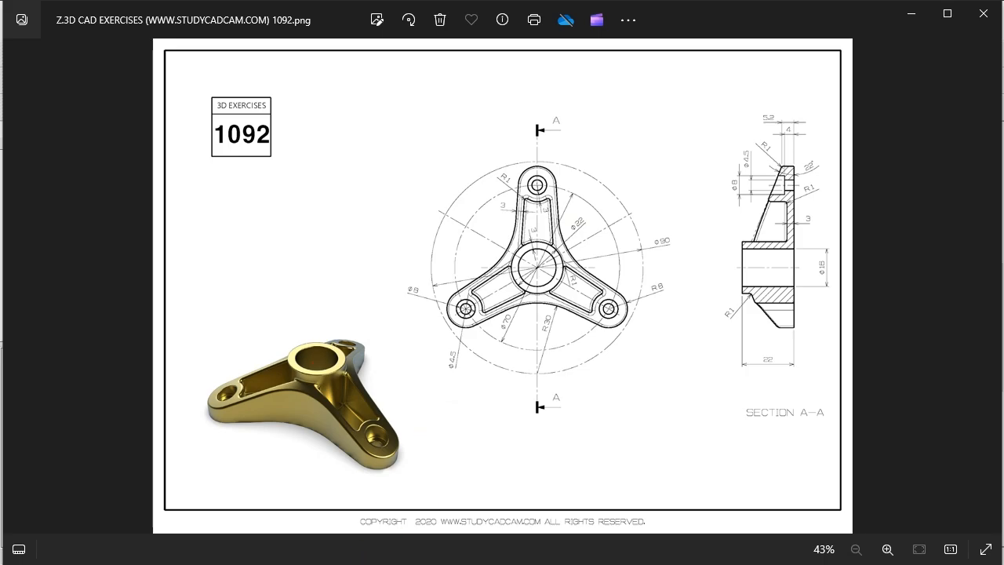
{"action": "left_click", "coordinate": [365, 564]}
{"action": "left_click", "coordinate": [365, 375]}
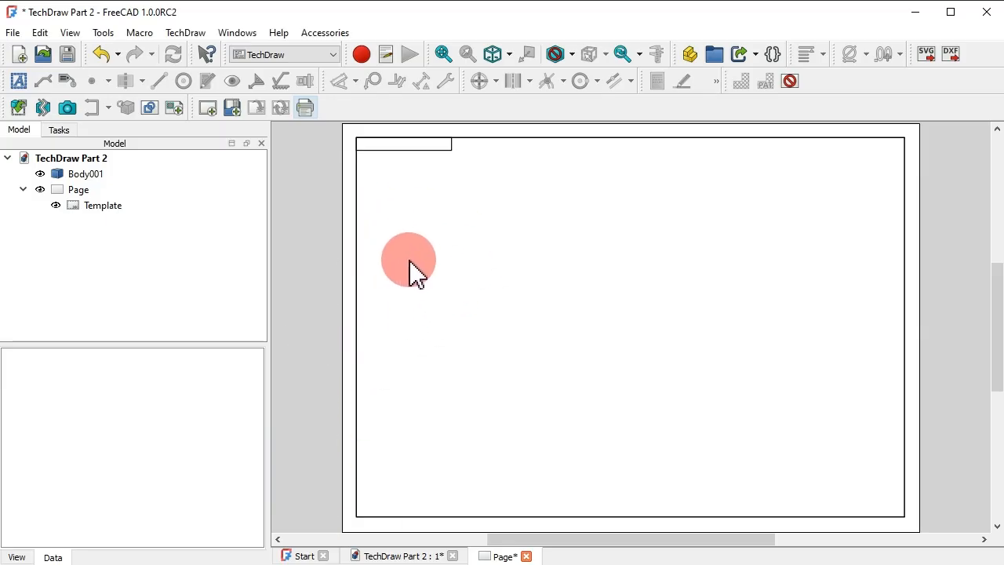
Insert a top view of Body001 on the drawing page at a custom scale of 2:1
{"action": "left_click", "coordinate": [87, 175]}
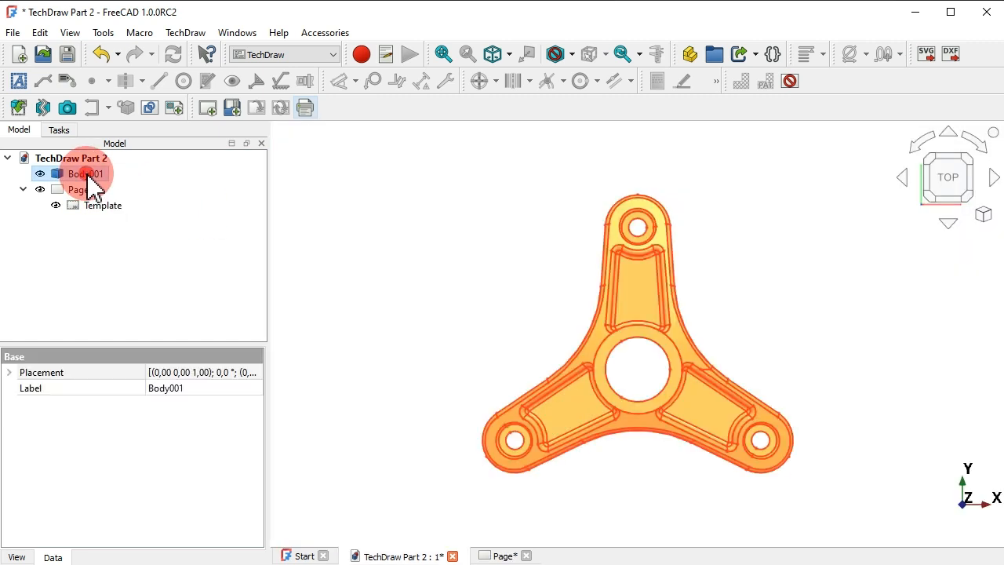
{"action": "left_click", "coordinate": [17, 107]}
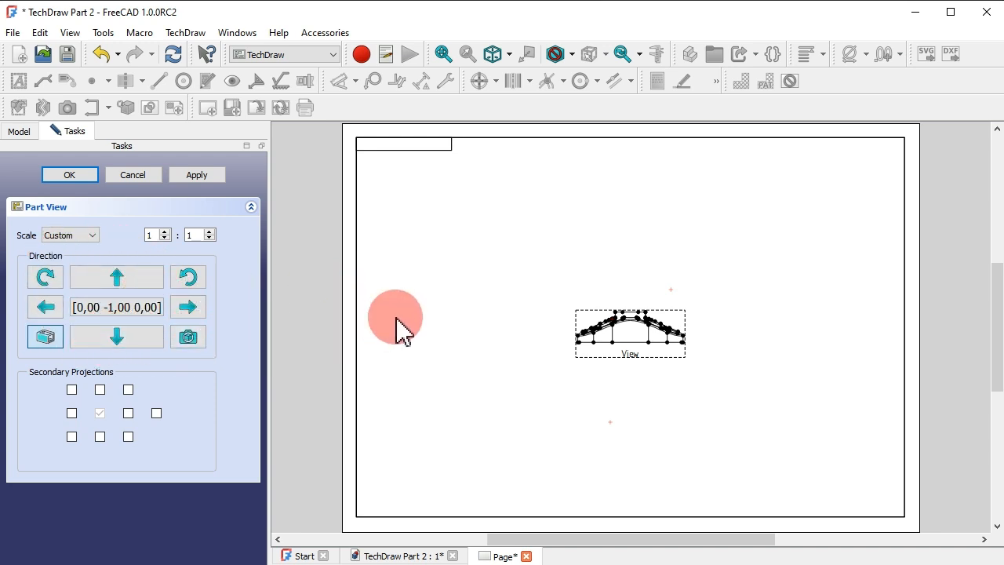
{"action": "left_click", "coordinate": [120, 339]}
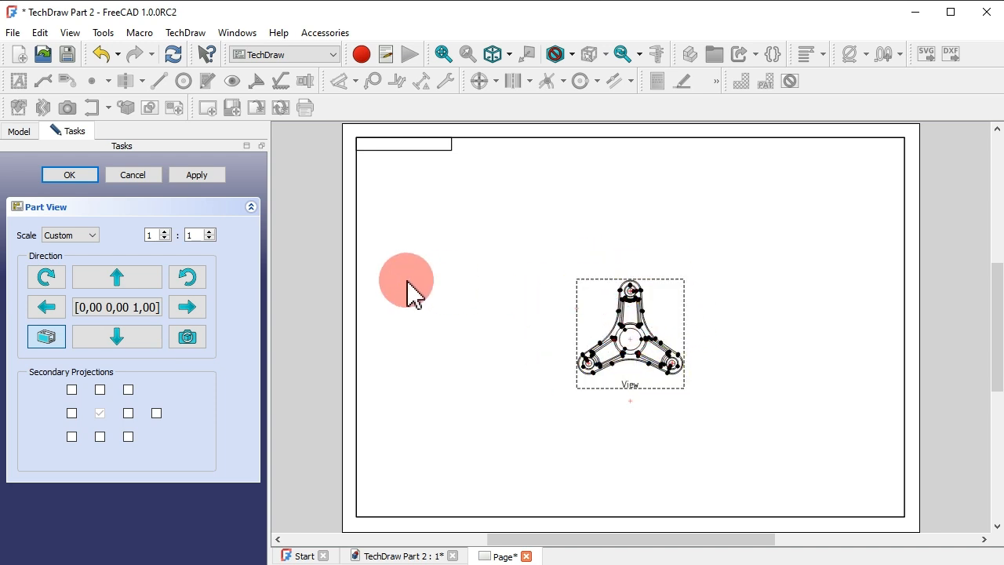
{"action": "left_click", "coordinate": [163, 232]}
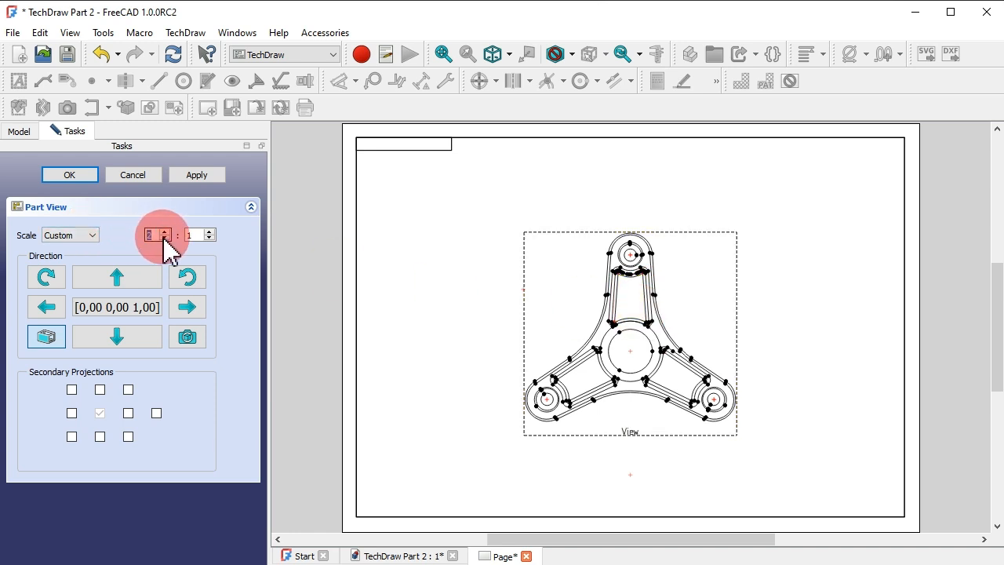
{"action": "left_click", "coordinate": [69, 175]}
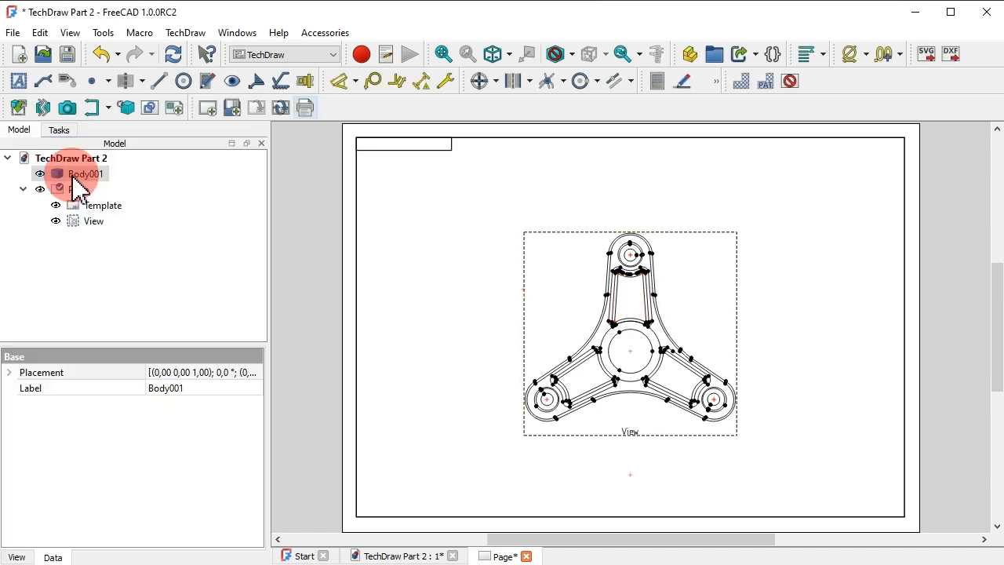
{"action": "left_click", "coordinate": [395, 259]}
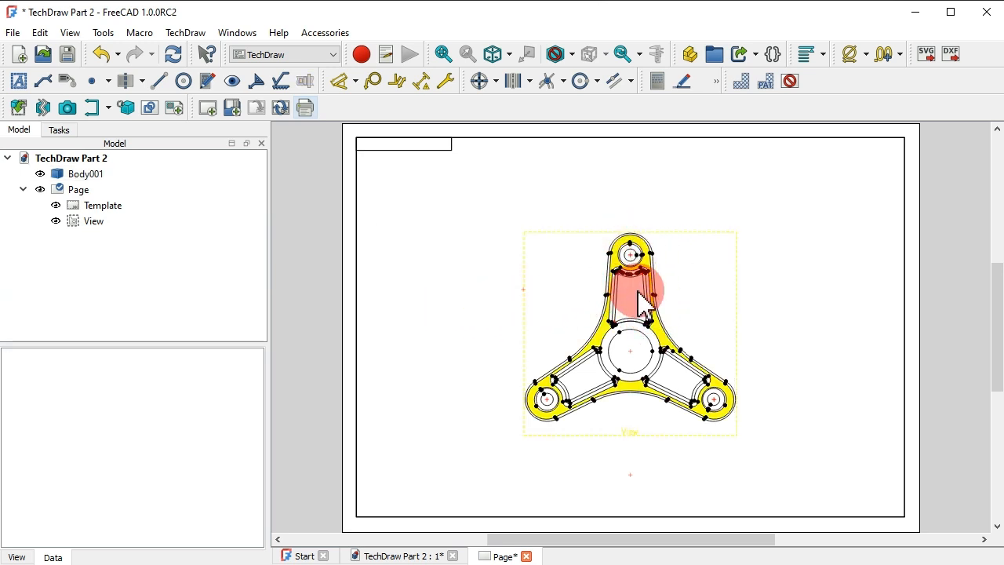
Check the exercise 1092 reference drawing and move the top view to about X 144 mm, Y 181 mm on the page
{"action": "left_click", "coordinate": [420, 561]}
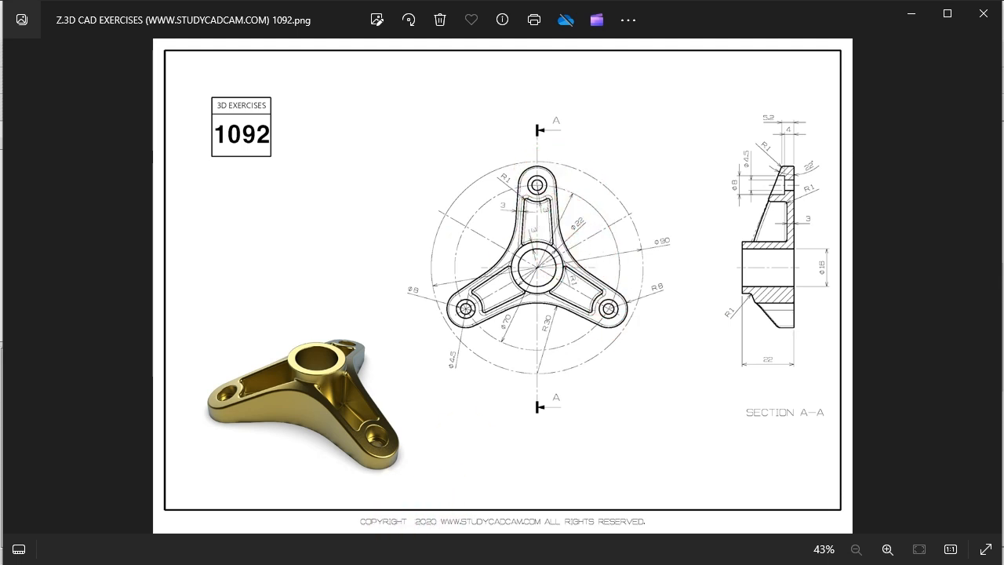
{"action": "left_click", "coordinate": [369, 564]}
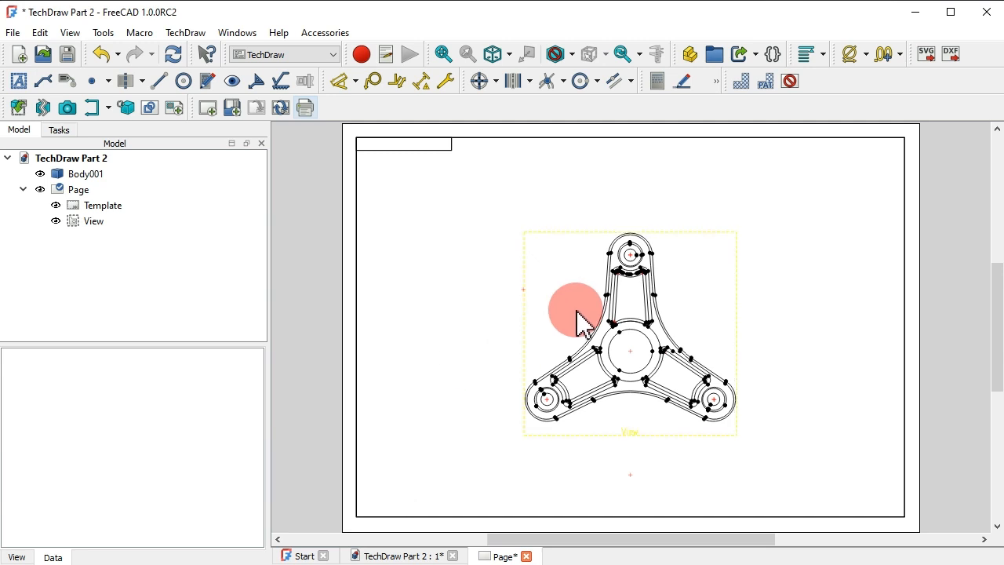
{"action": "mouse_move", "coordinate": [578, 321]}
{"action": "left_mouse_down"}
{"action": "mouse_move", "coordinate": [455, 253]}
{"action": "mouse_move", "coordinate": [499, 271]}
{"action": "left_mouse_up"}
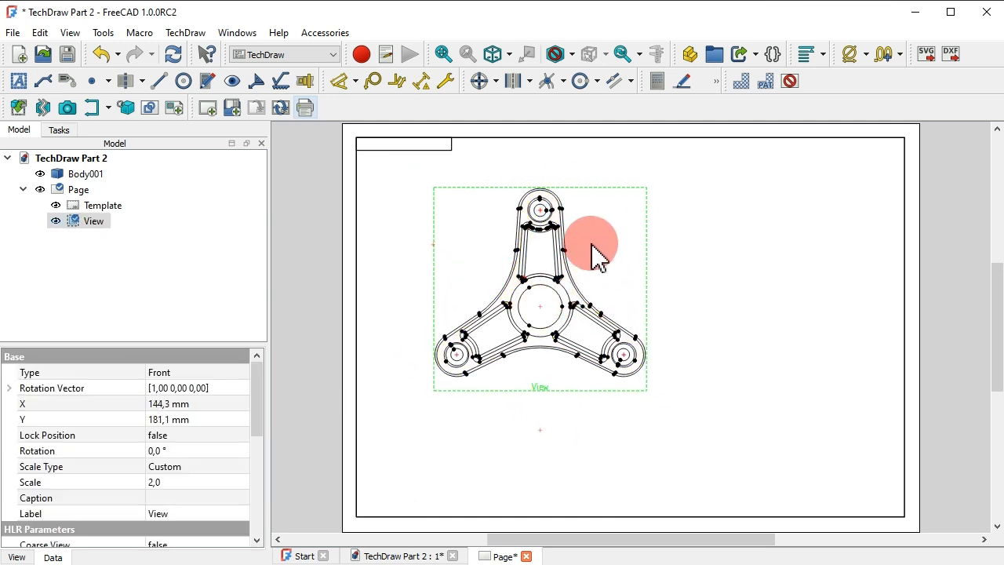
Start a simple section view from the top view, looking in the -X direction as in the reference drawing, and update its preview
{"action": "left_click", "coordinate": [109, 107]}
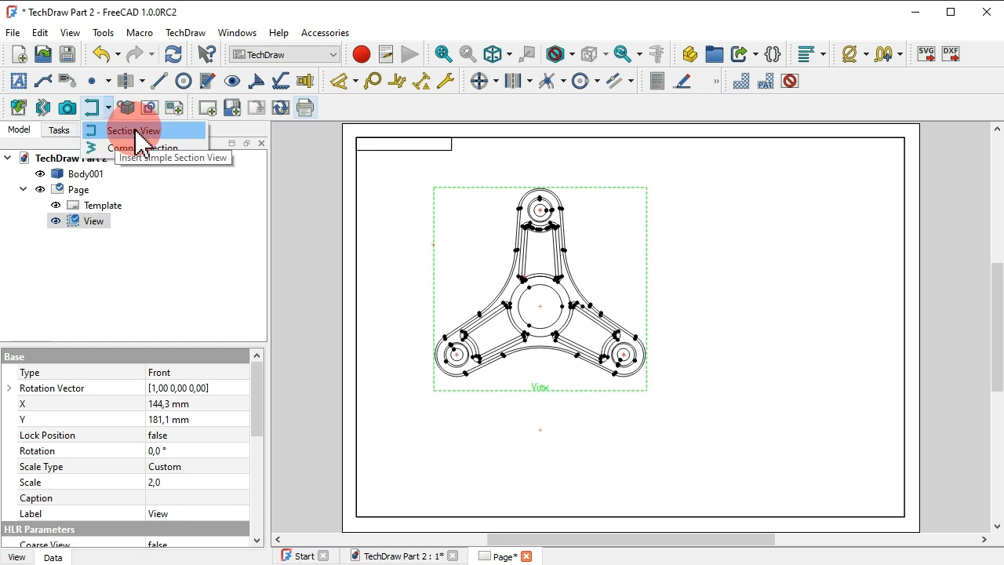
{"action": "left_click", "coordinate": [135, 130]}
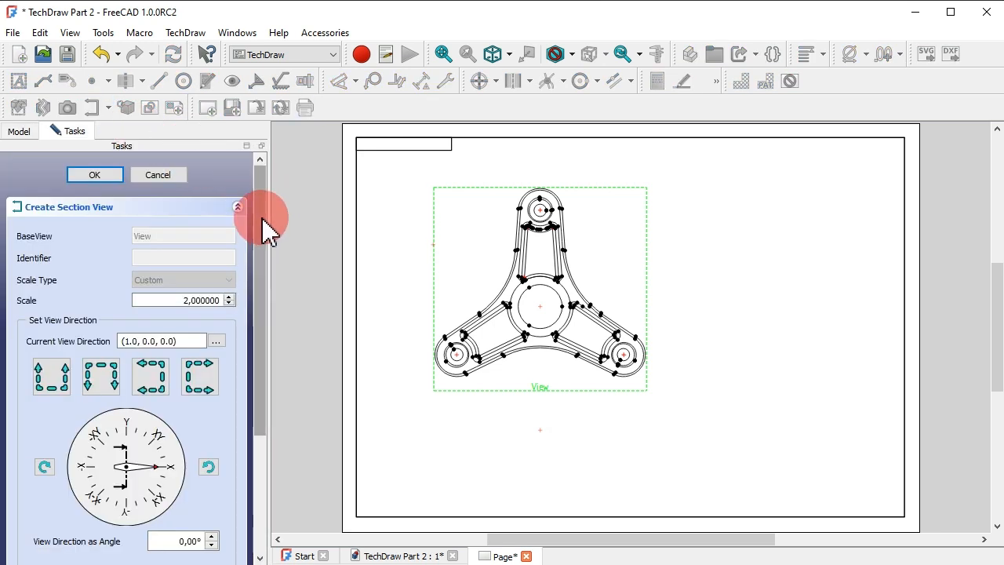
{"action": "left_click_drag", "start_coordinate": [262, 262], "coordinate": [262, 286]}
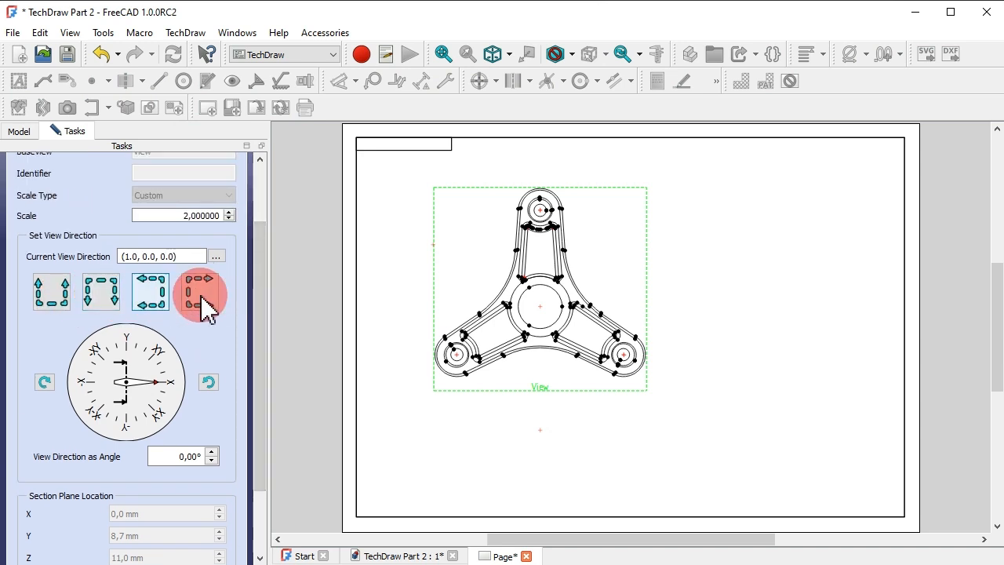
{"action": "left_click", "coordinate": [424, 564]}
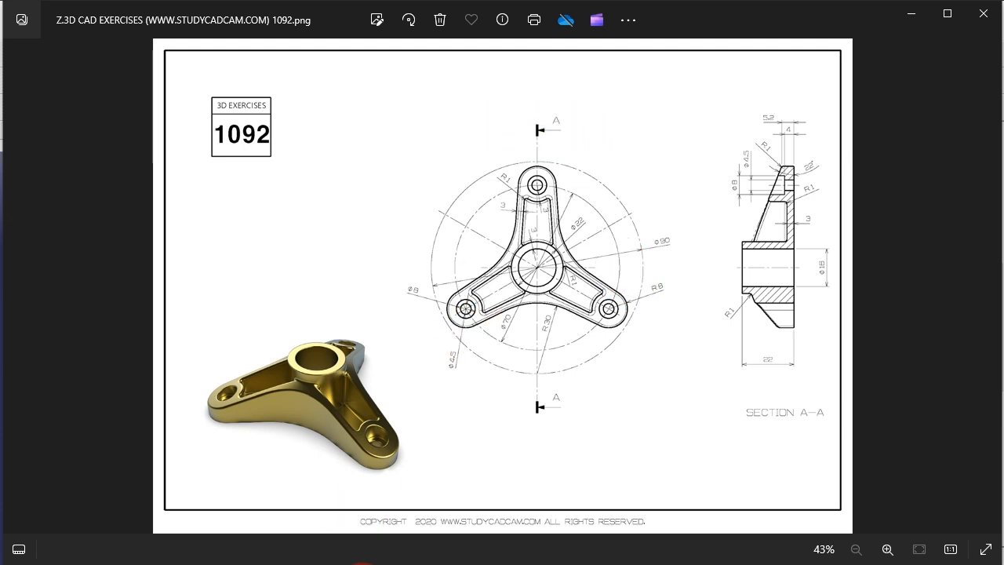
{"action": "left_click", "coordinate": [360, 564]}
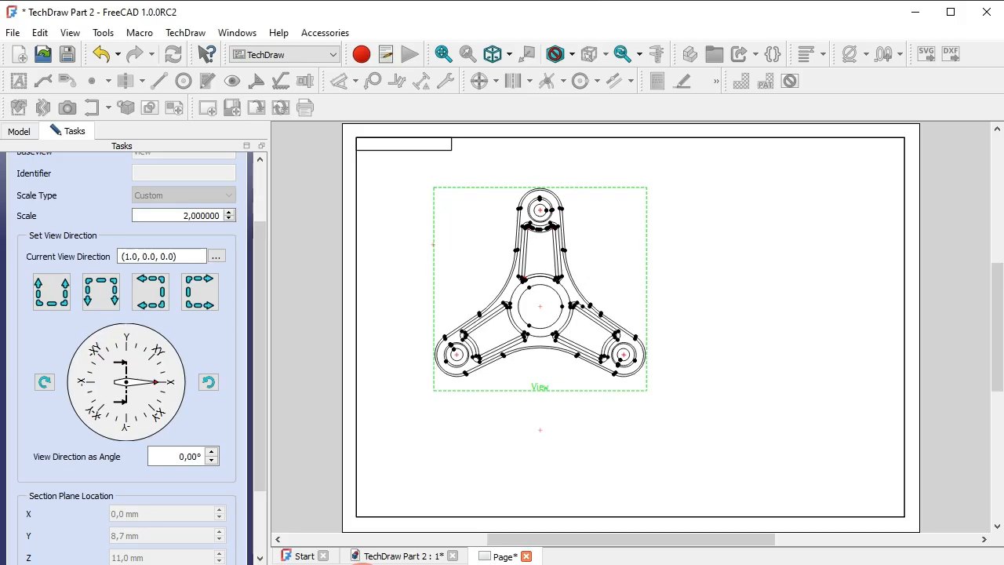
{"action": "left_click", "coordinate": [153, 294]}
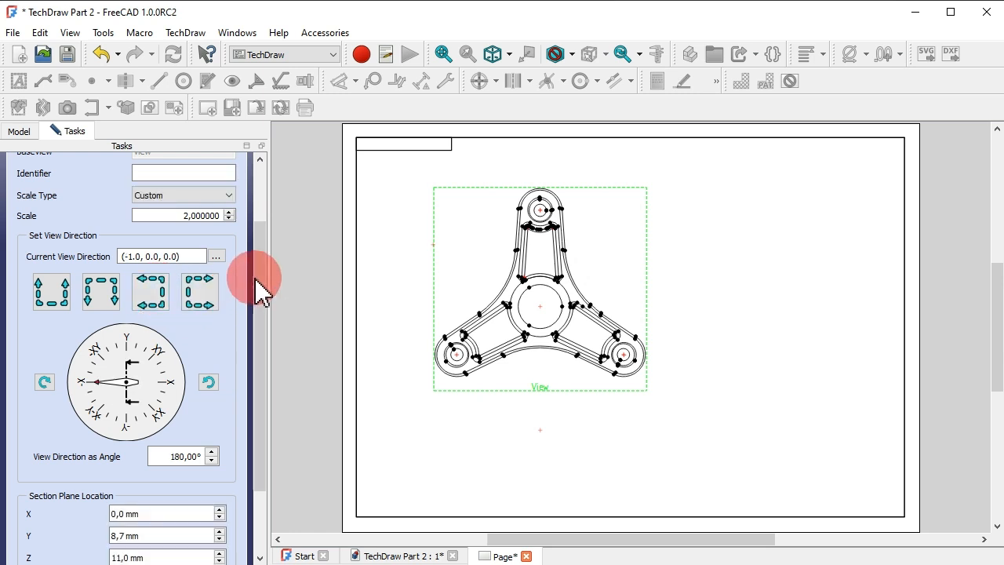
{"action": "left_click_drag", "start_coordinate": [263, 286], "coordinate": [264, 431]}
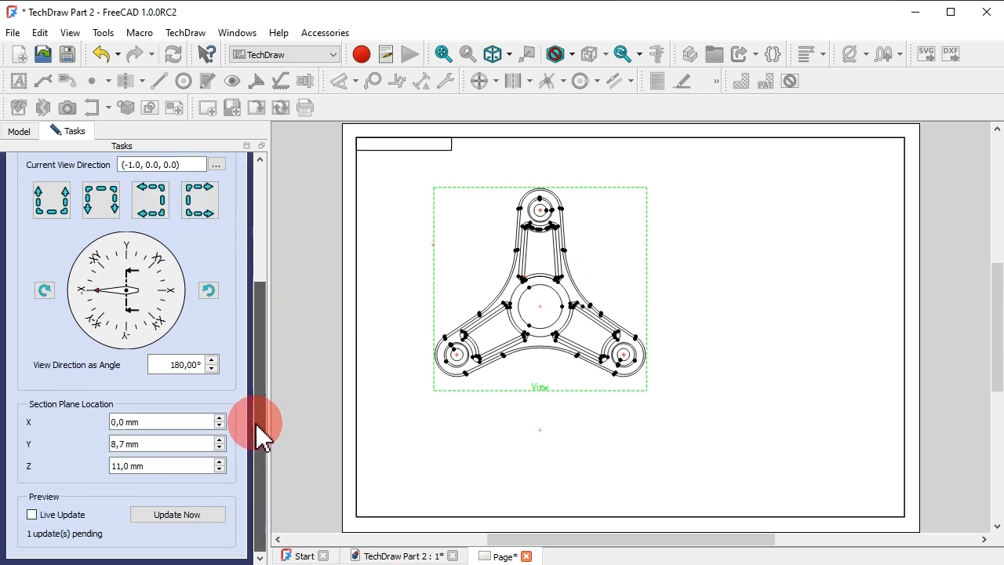
{"action": "left_click", "coordinate": [190, 514]}
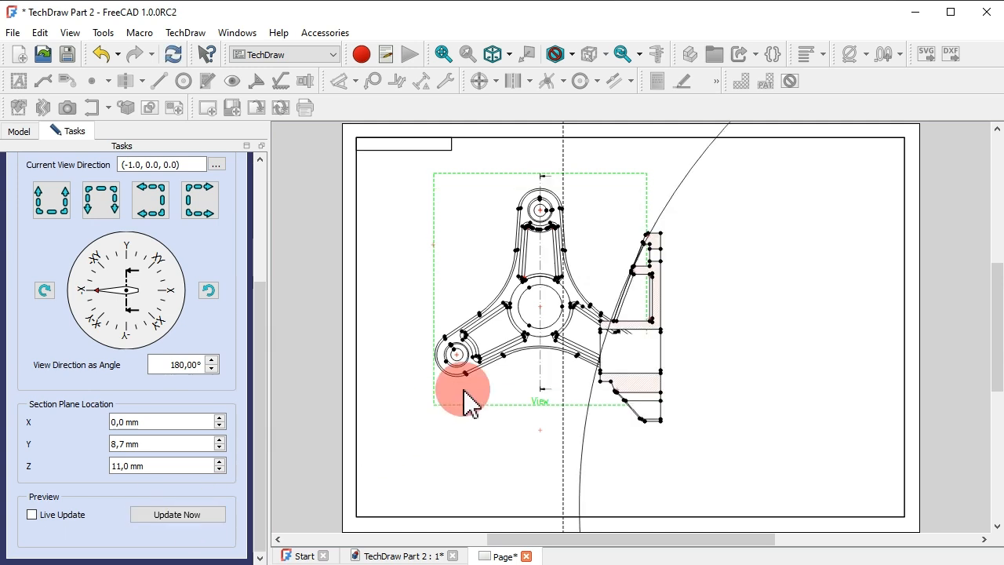
Place the section view beside the top view at about X 280 mm, Y 164 mm and accept the section
{"action": "scroll", "coordinate": [471, 337], "scroll_direction": "down", "scroll_amount": 4}
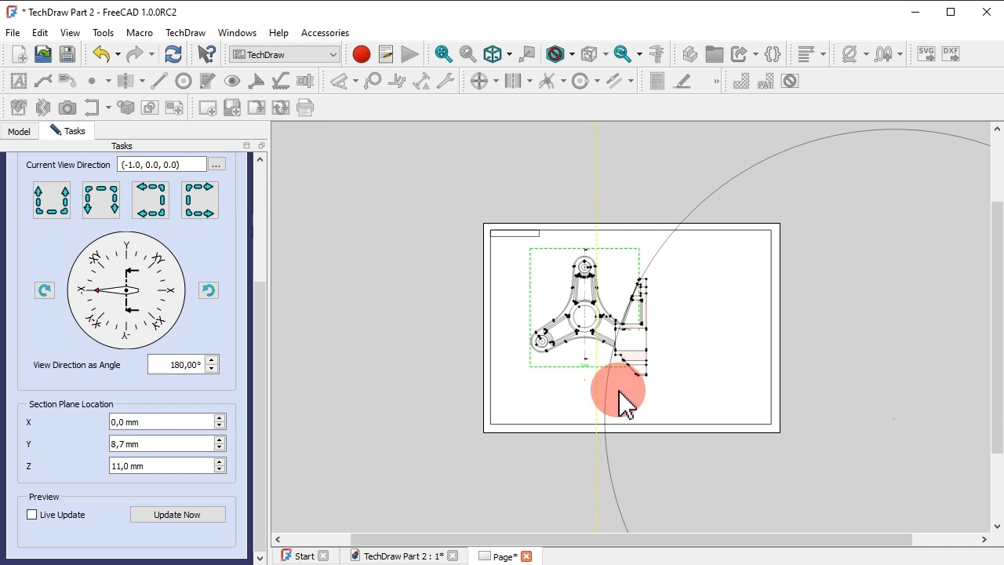
{"action": "left_click", "coordinate": [619, 391]}
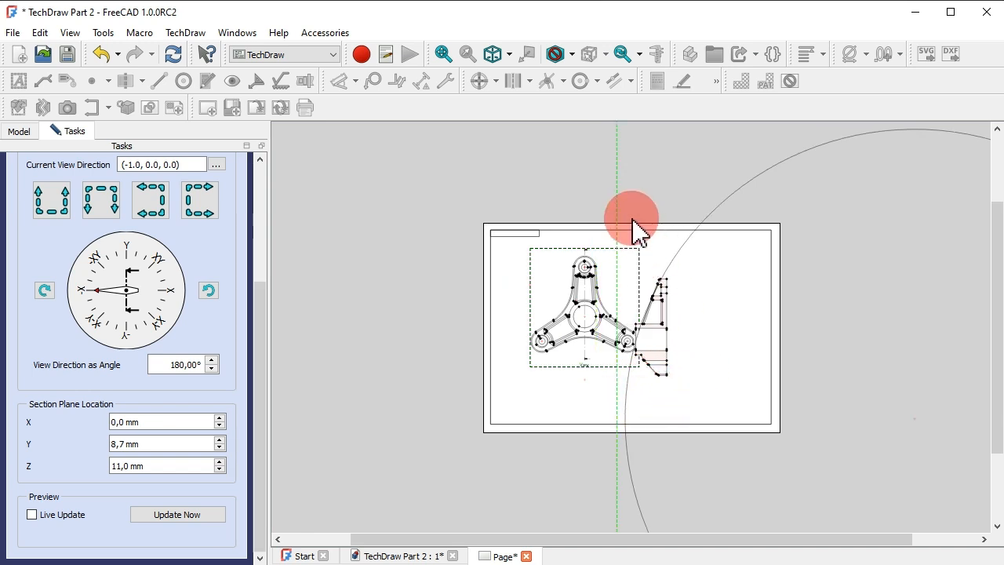
{"action": "left_click_drag", "start_coordinate": [632, 221], "coordinate": [772, 195]}
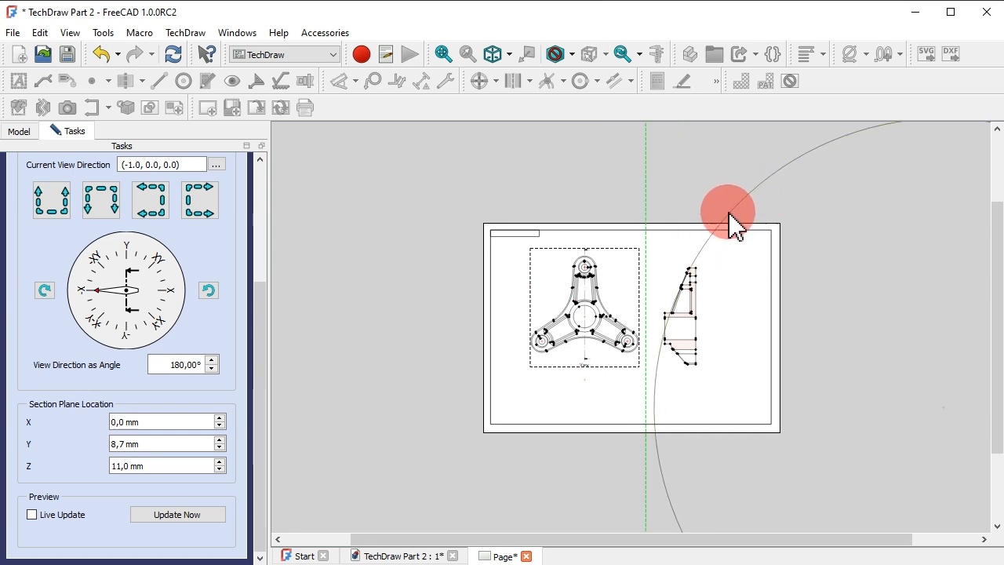
{"action": "left_click", "coordinate": [263, 373]}
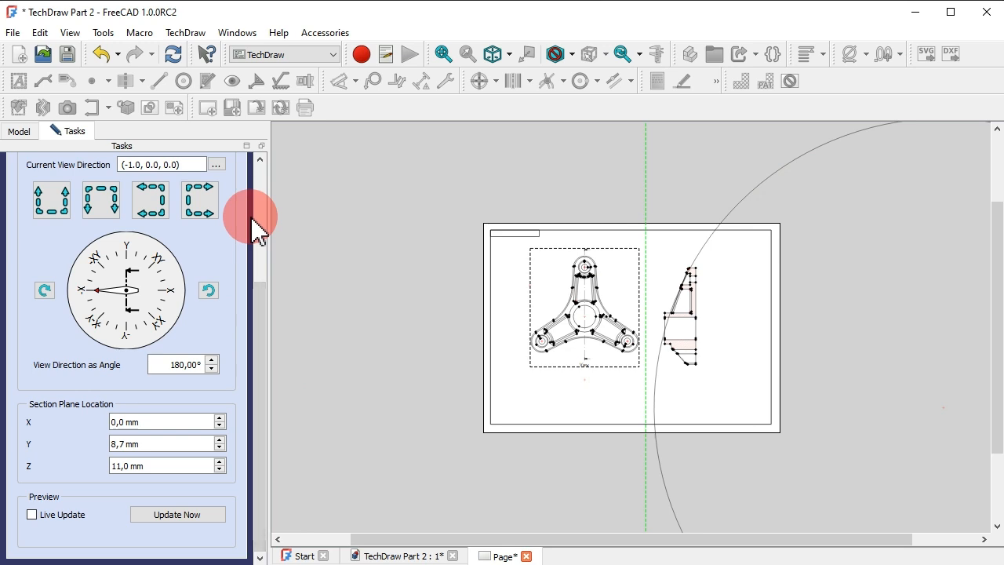
{"action": "left_click_drag", "start_coordinate": [265, 298], "coordinate": [202, 205]}
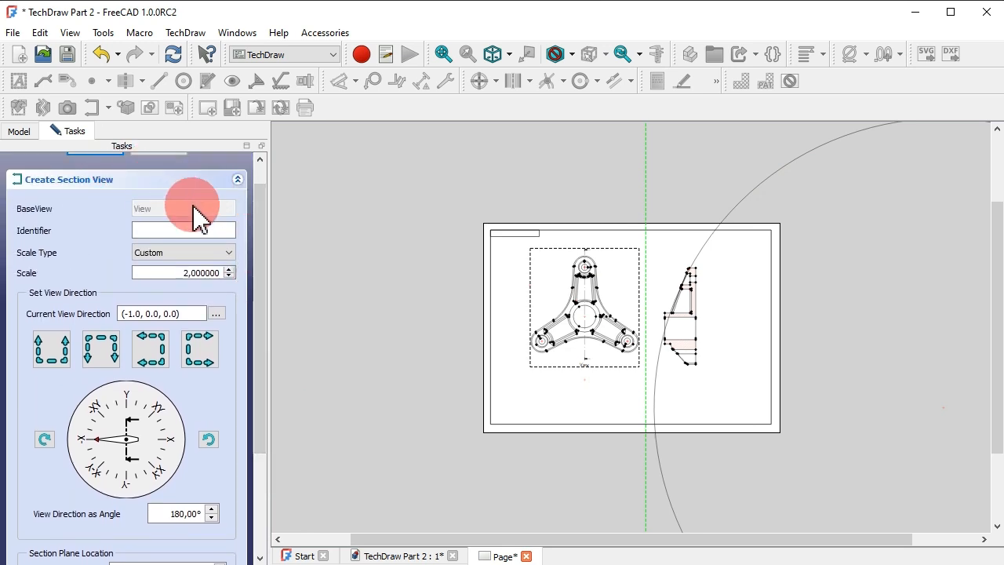
{"action": "left_click_drag", "start_coordinate": [260, 246], "coordinate": [256, 197]}
{"action": "left_click", "coordinate": [114, 175]}
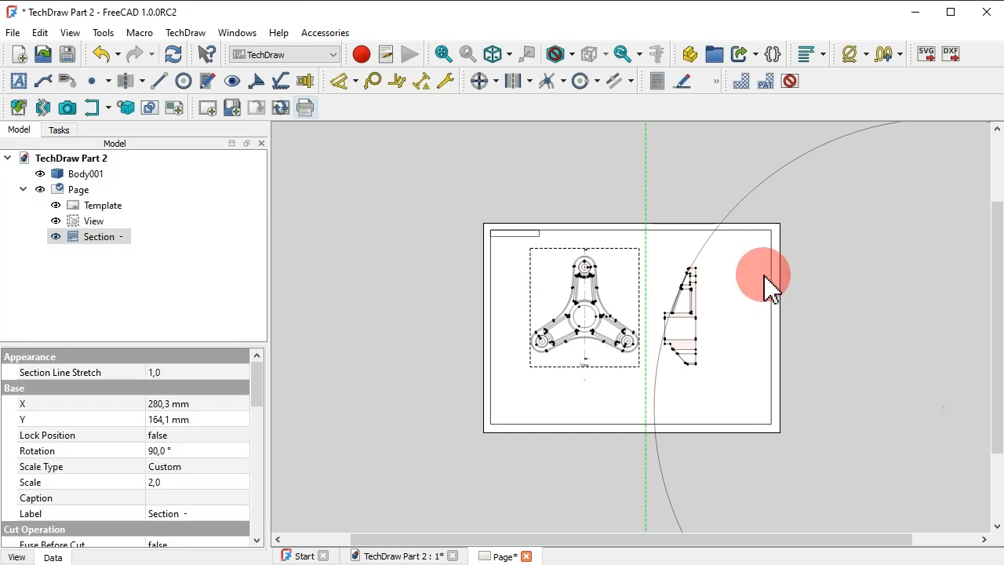
Examine the large arc crossing the section view and try removing it as a cosmetic object
{"action": "scroll", "coordinate": [684, 244], "scroll_direction": "up", "scroll_amount": 2}
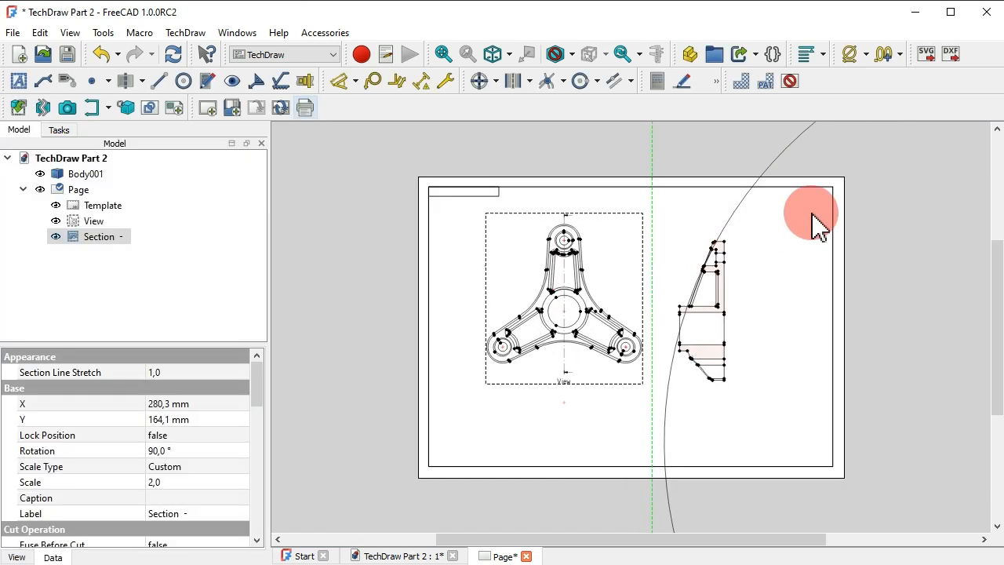
{"action": "scroll", "coordinate": [819, 232], "scroll_direction": "up", "scroll_amount": 4}
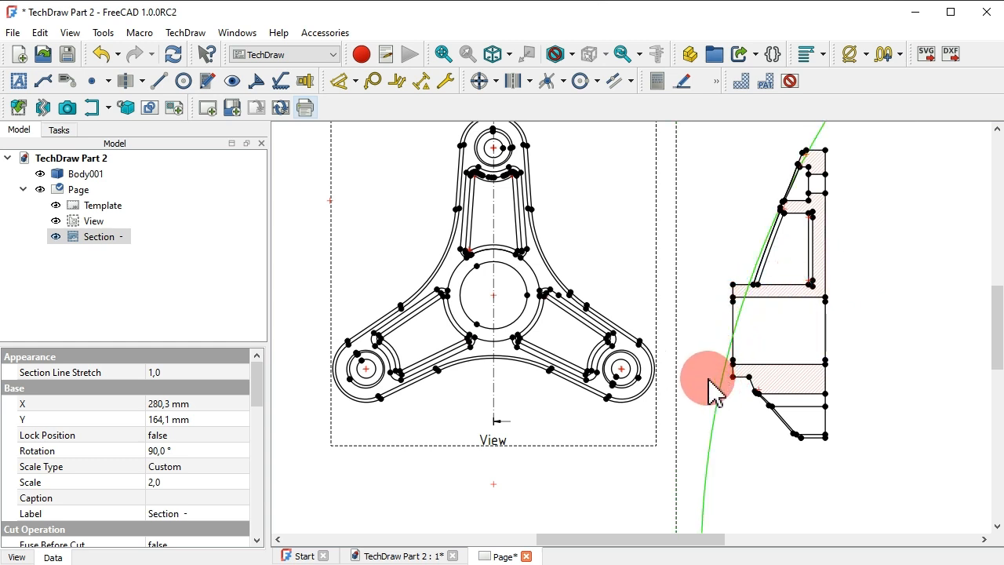
{"action": "scroll", "coordinate": [682, 419], "scroll_direction": "down", "scroll_amount": 2}
{"action": "scroll", "coordinate": [680, 420], "scroll_direction": "down", "scroll_amount": 2}
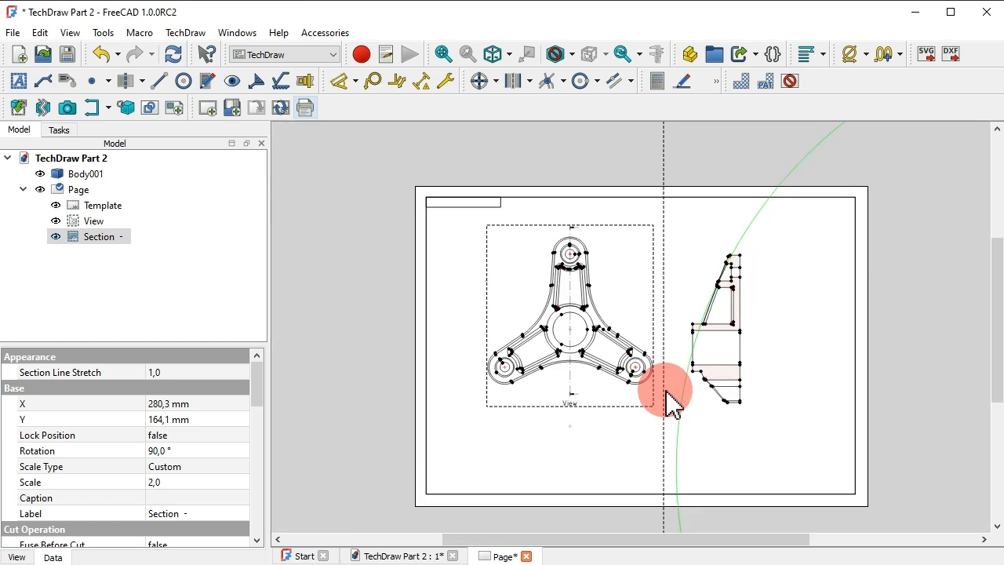
{"action": "middle_click_drag", "start_coordinate": [947, 360], "coordinate": [723, 325]}
{"action": "scroll", "coordinate": [722, 325], "scroll_direction": "down", "scroll_amount": 5}
{"action": "scroll", "coordinate": [802, 302], "scroll_direction": "up", "scroll_amount": 3}
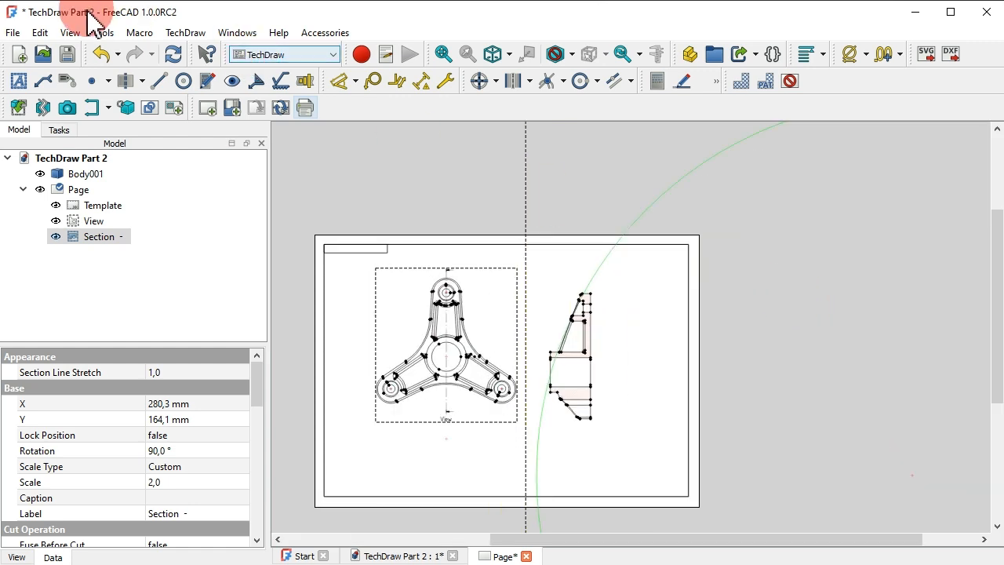
{"action": "left_click", "coordinate": [186, 32]}
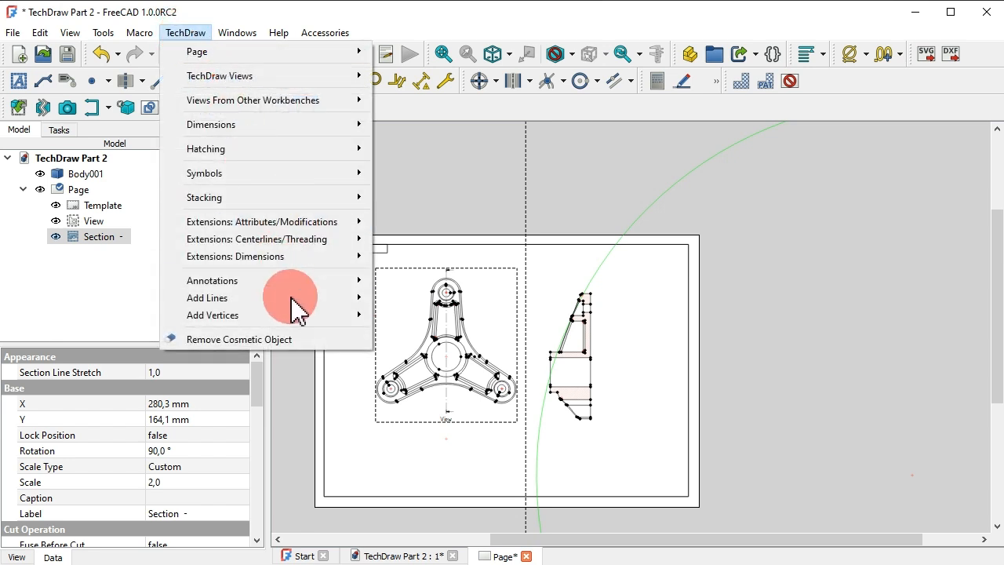
{"action": "left_click", "coordinate": [300, 342]}
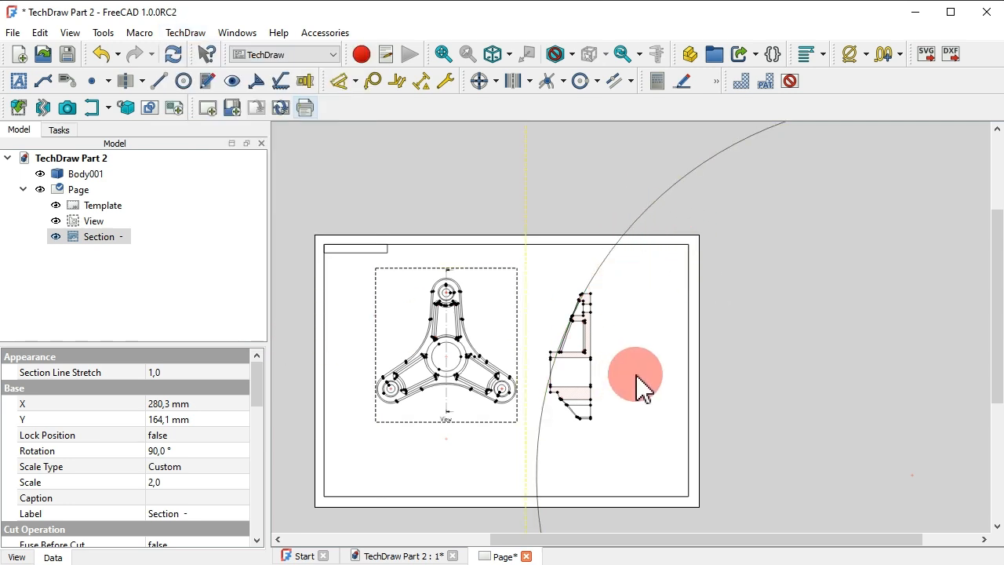
Inspect the section view's cut faces and hide the section view on the page
{"action": "scroll", "coordinate": [640, 355], "scroll_direction": "up", "scroll_amount": 3}
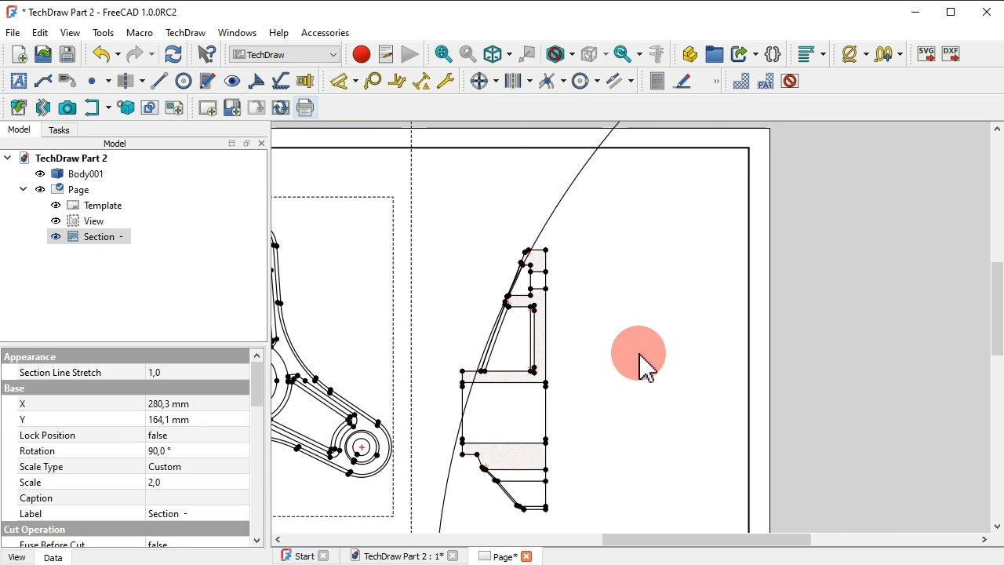
{"action": "left_click", "coordinate": [531, 404]}
{"action": "scroll", "coordinate": [703, 322], "scroll_direction": "down", "scroll_amount": 5}
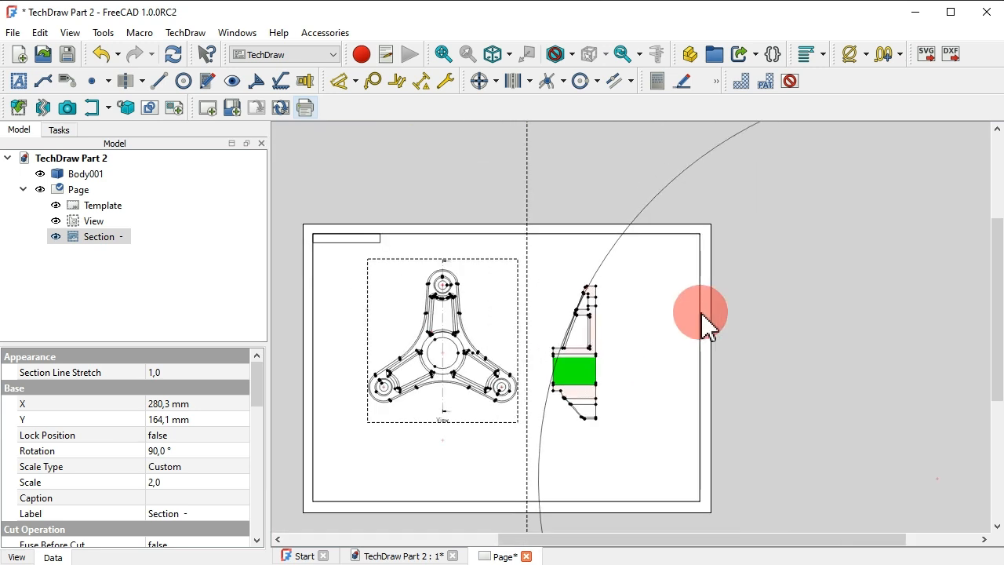
{"action": "key", "text": "space"}
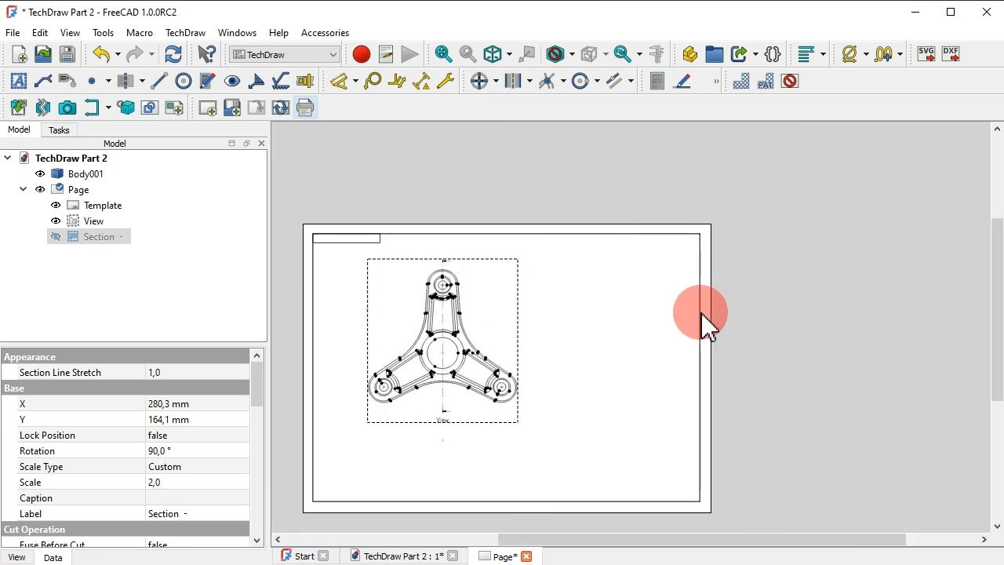
Make a persistent section cut of Body001 along X at offset 0, flipped to keep the opposite half
{"action": "left_click", "coordinate": [395, 557]}
{"action": "left_click", "coordinate": [425, 353]}
{"action": "key", "text": "Home"}
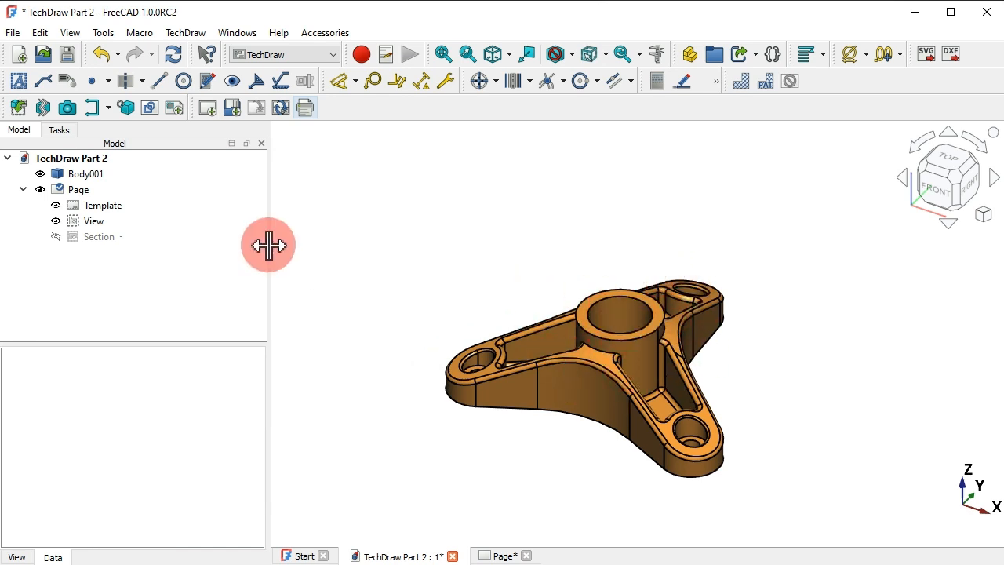
{"action": "left_click", "coordinate": [100, 174]}
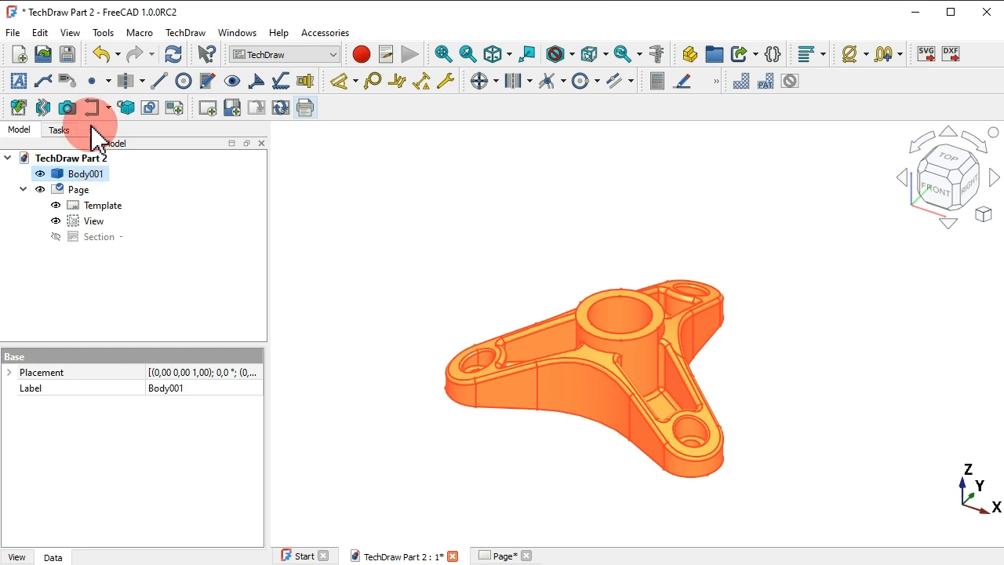
{"action": "left_click", "coordinate": [70, 32]}
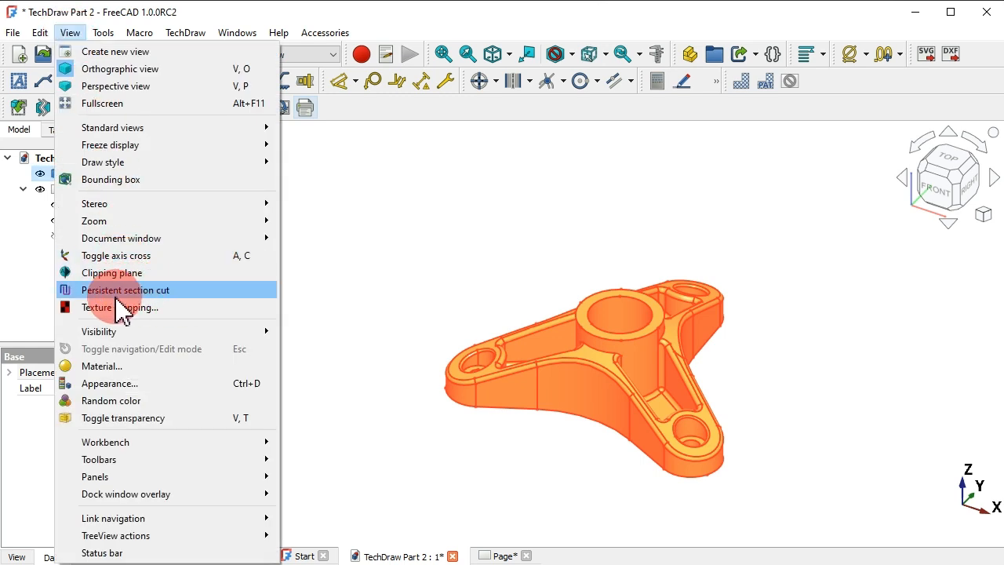
{"action": "left_click", "coordinate": [215, 290]}
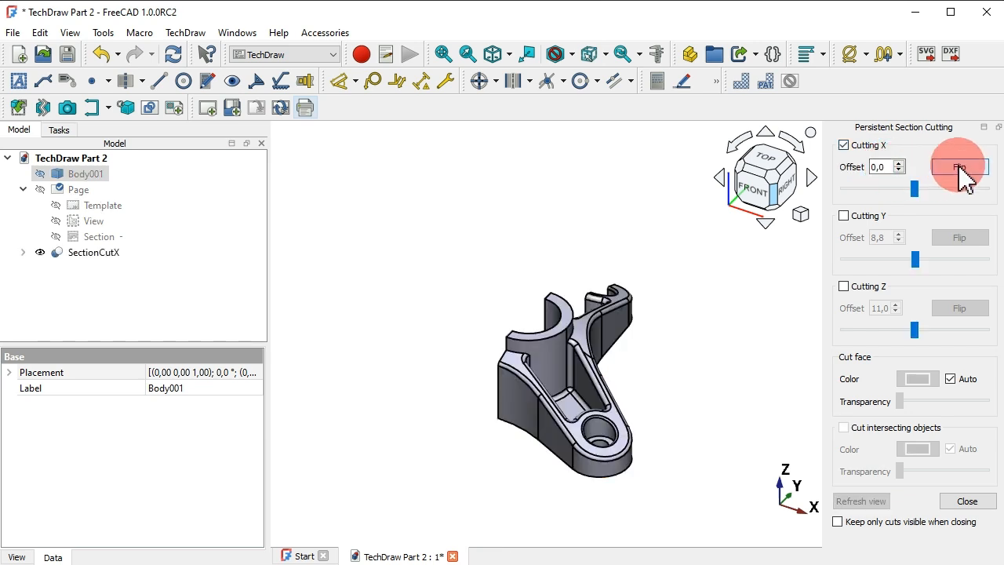
{"action": "left_click", "coordinate": [960, 166]}
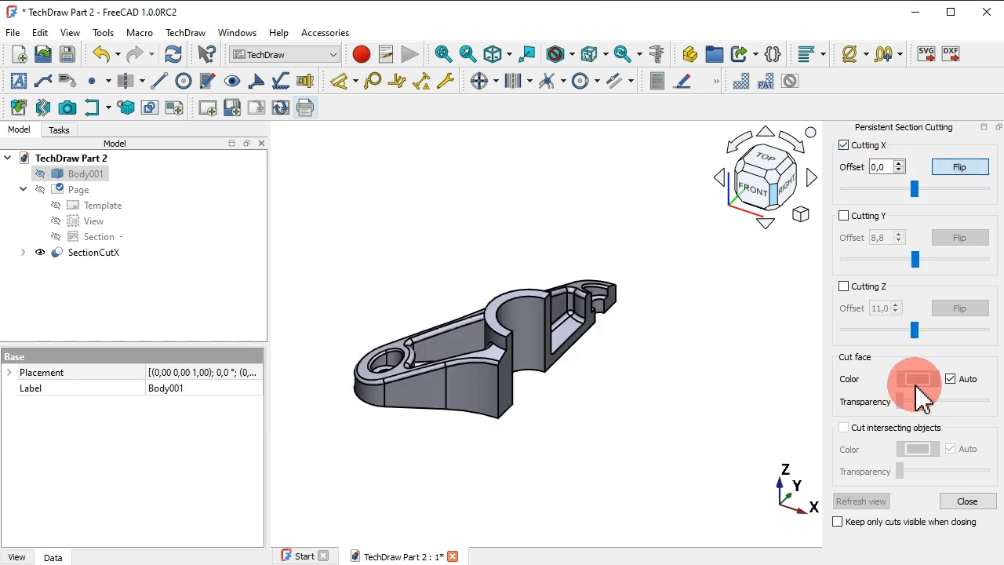
{"action": "left_click", "coordinate": [968, 501]}
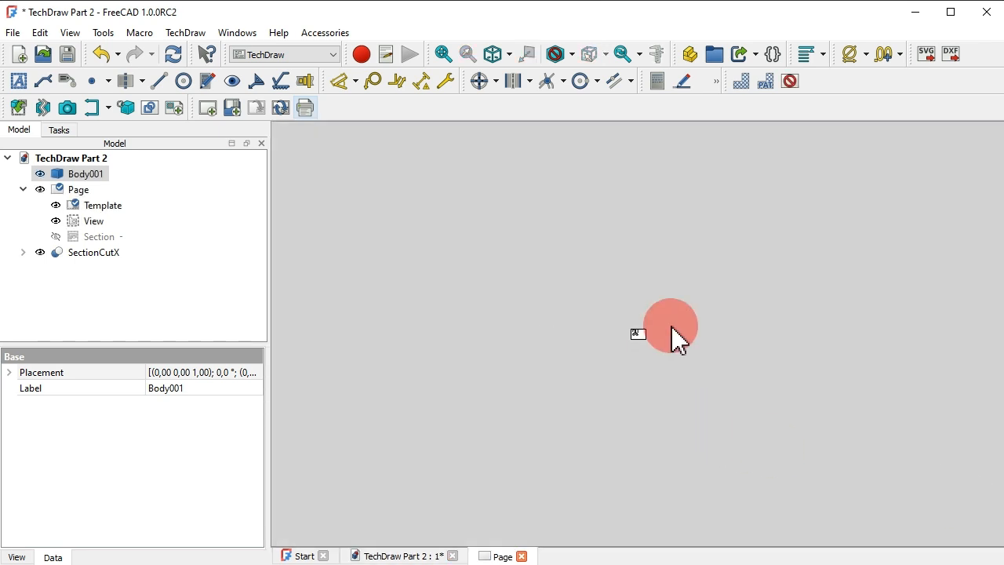
Hide Body001 in the 3D view so only the section cut shows, and check its cut face from the right
{"action": "scroll", "coordinate": [671, 326], "scroll_direction": "up", "scroll_amount": 10}
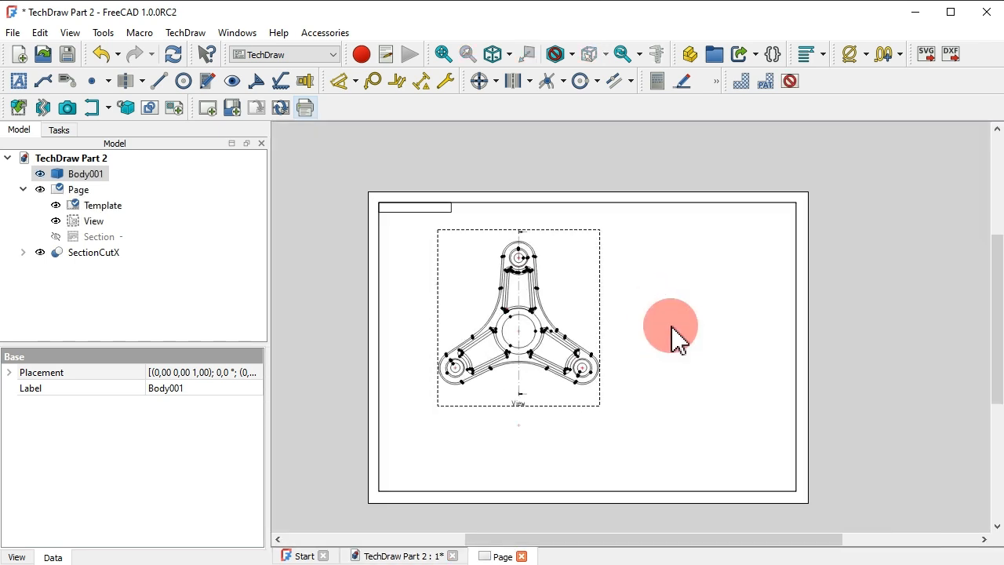
{"action": "left_click", "coordinate": [392, 554]}
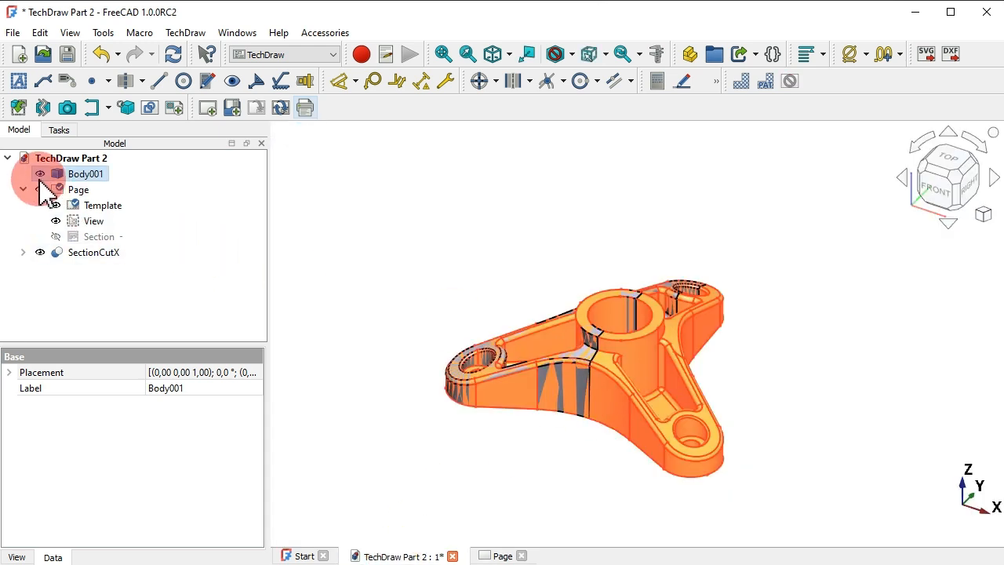
{"action": "left_click", "coordinate": [75, 176]}
{"action": "key", "text": "space"}
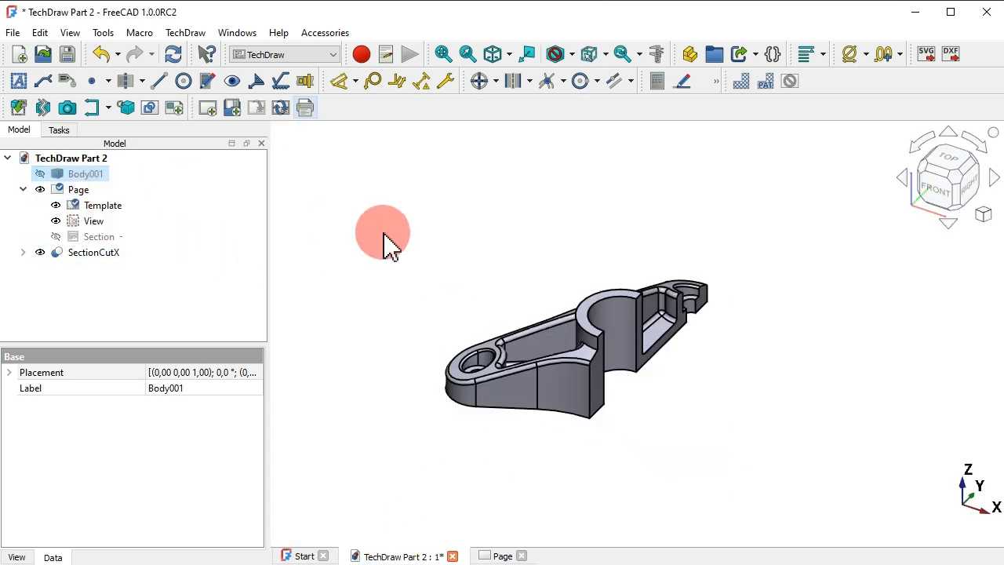
{"action": "left_click", "coordinate": [393, 240]}
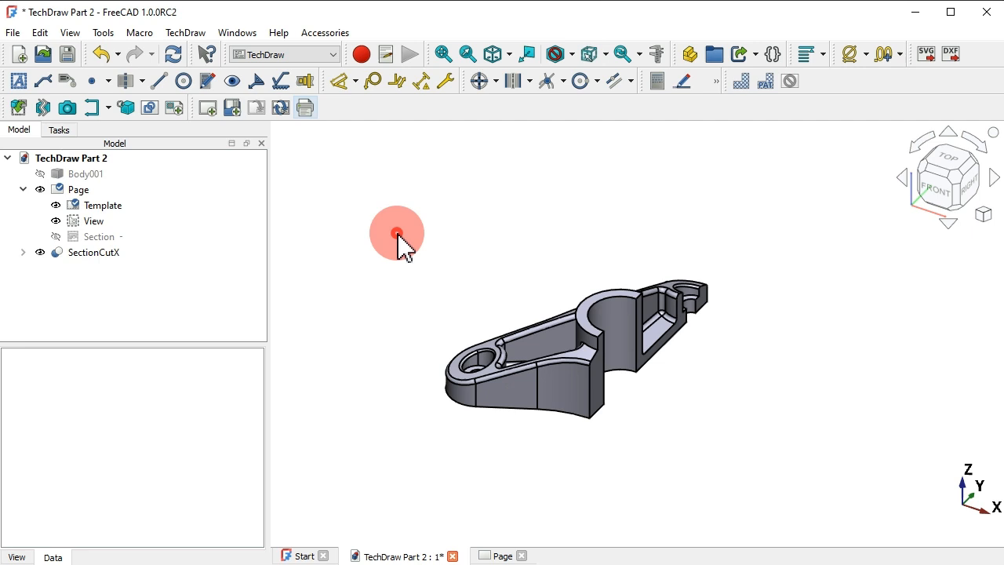
{"action": "left_click", "coordinate": [973, 200]}
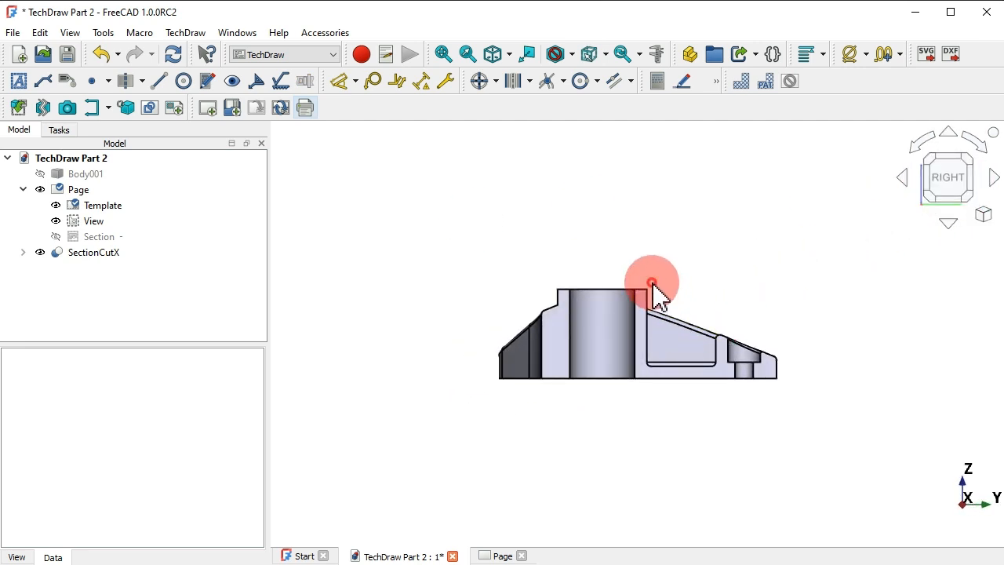
{"action": "key", "text": "0"}
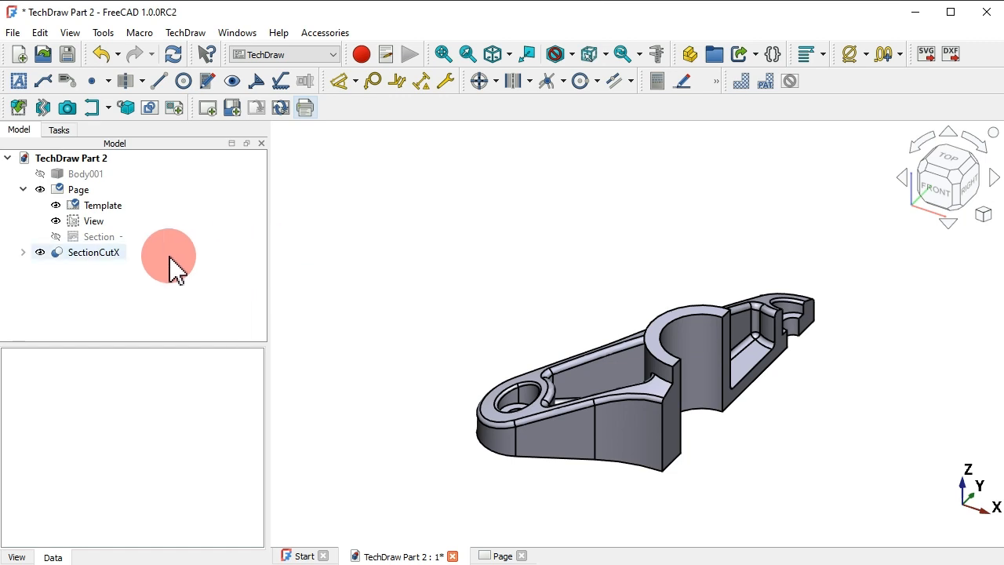
Insert a 1:1 page view of SectionCutX beside the top view, with its direction turned to [1,00 -0,00 0,00]
{"action": "left_click", "coordinate": [114, 254]}
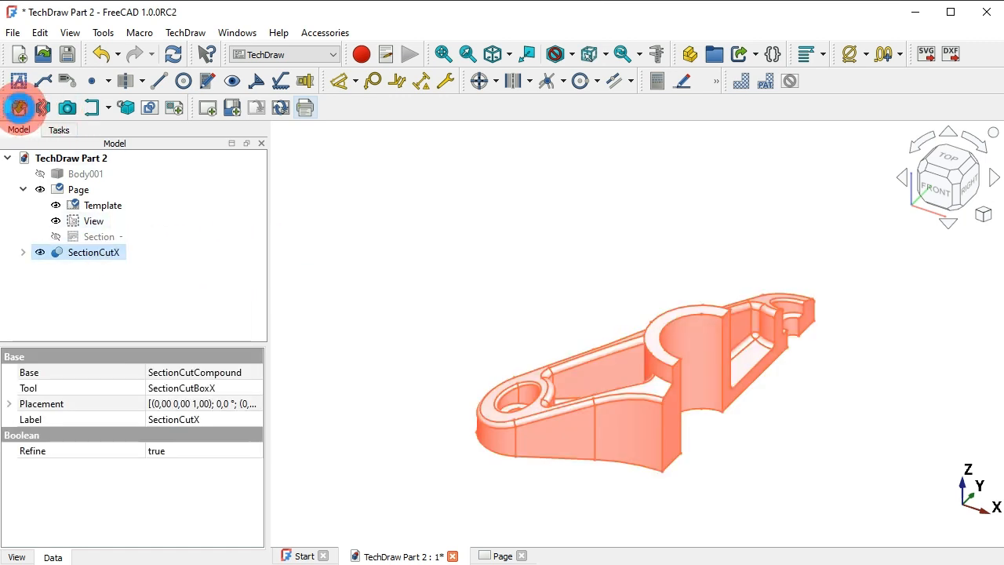
{"action": "left_click", "coordinate": [19, 108]}
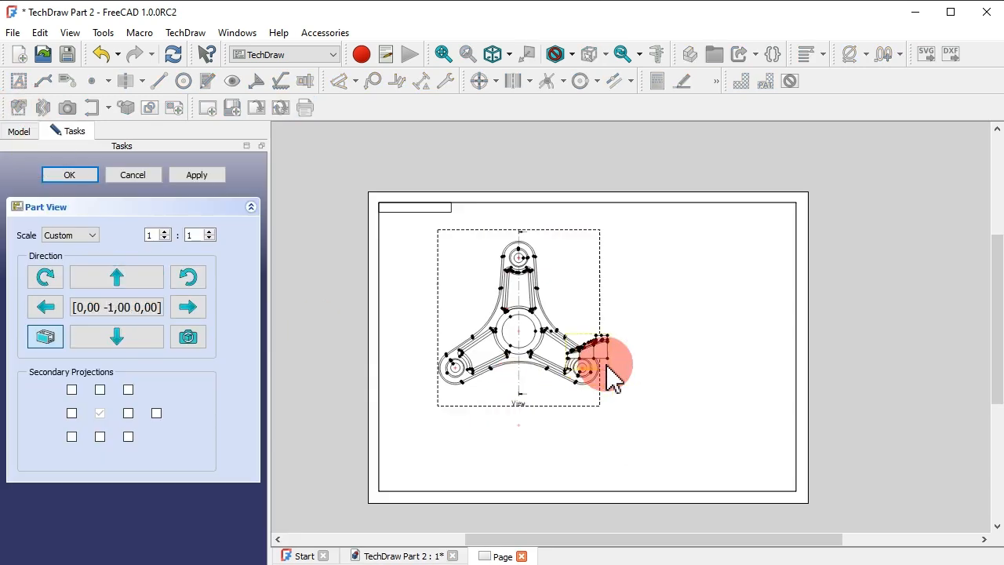
{"action": "left_click_drag", "start_coordinate": [608, 367], "coordinate": [706, 361]}
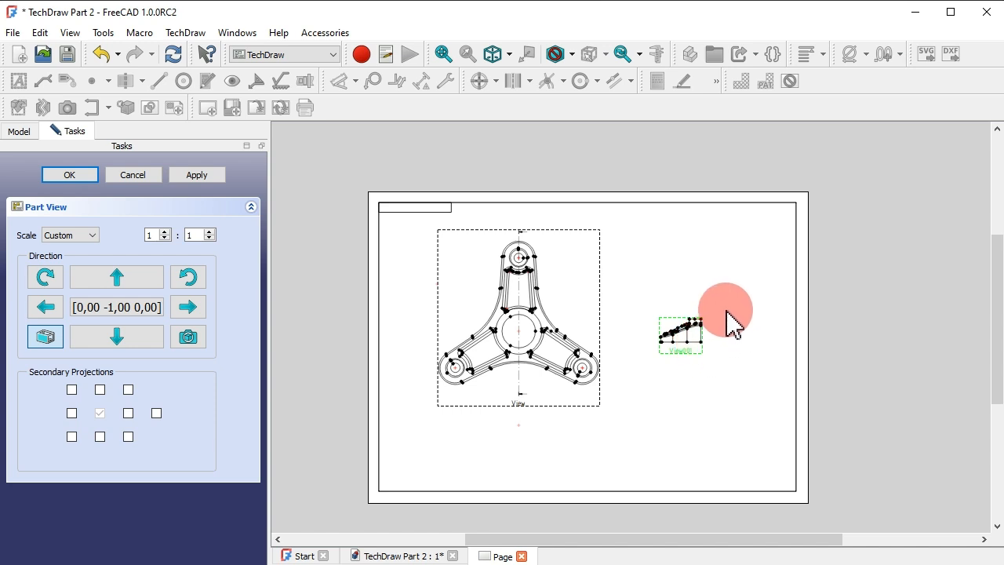
{"action": "scroll", "coordinate": [720, 323], "scroll_direction": "up", "scroll_amount": 5}
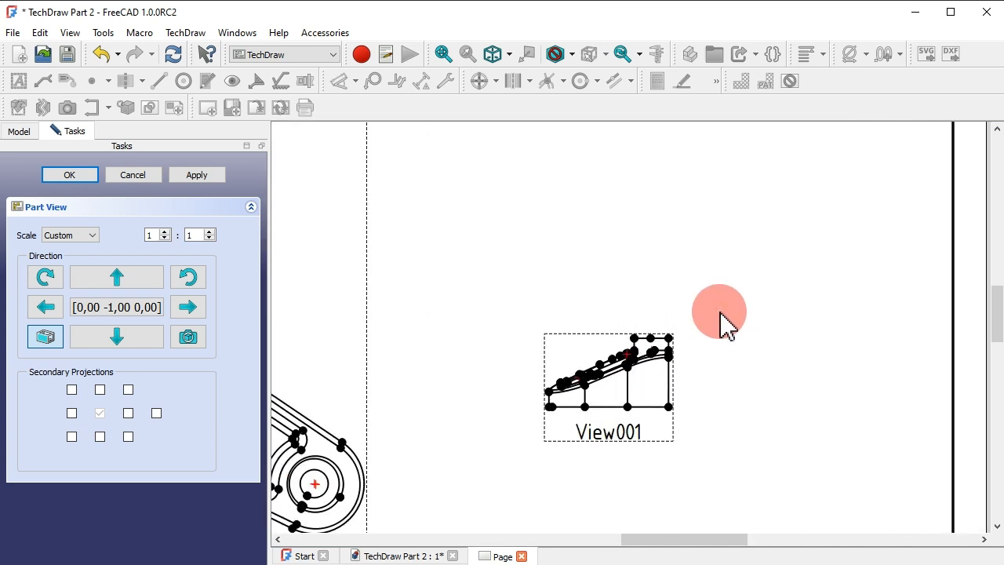
{"action": "scroll", "coordinate": [720, 324], "scroll_direction": "down", "scroll_amount": 4}
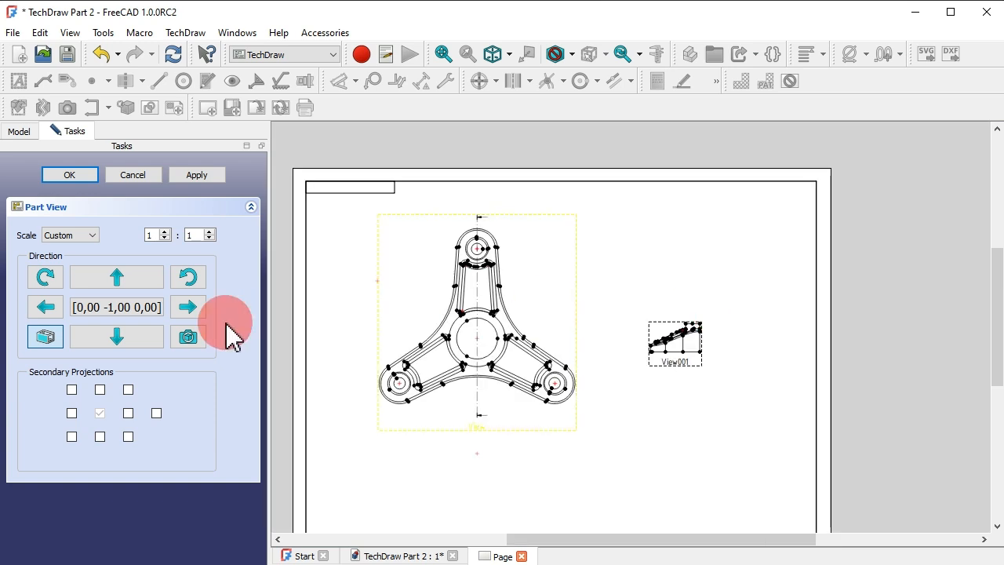
{"action": "left_click", "coordinate": [47, 307]}
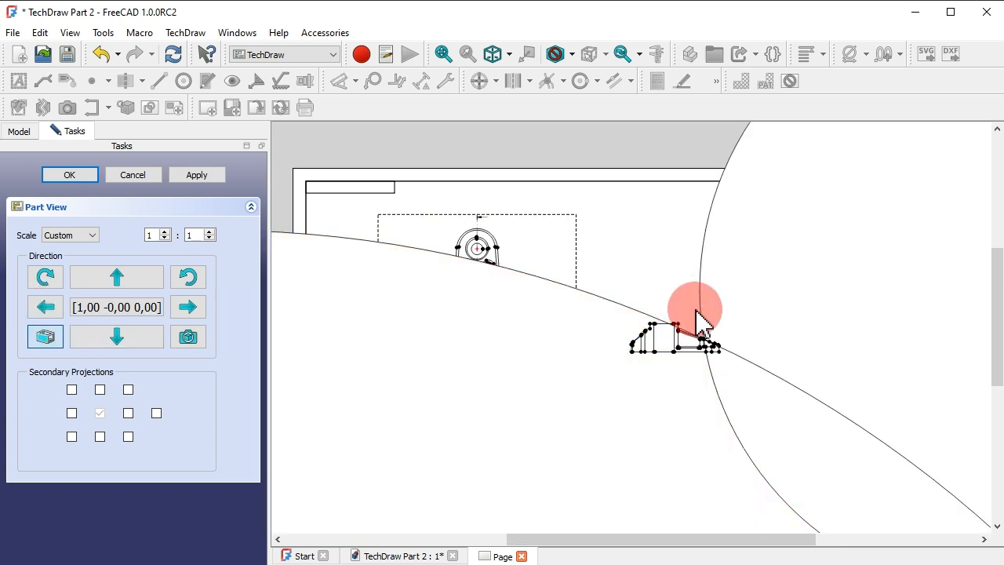
Examine the large circles crossing the new view of the cut part, including their full extent and the view's faces
{"action": "scroll", "coordinate": [657, 275], "scroll_direction": "up", "scroll_amount": 4}
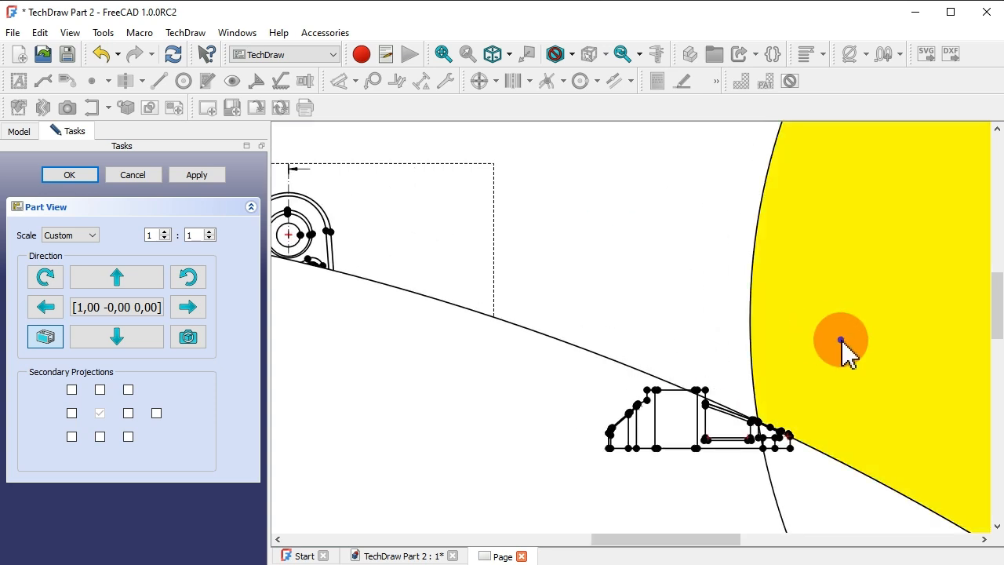
{"action": "middle_click_drag", "start_coordinate": [843, 348], "coordinate": [724, 282]}
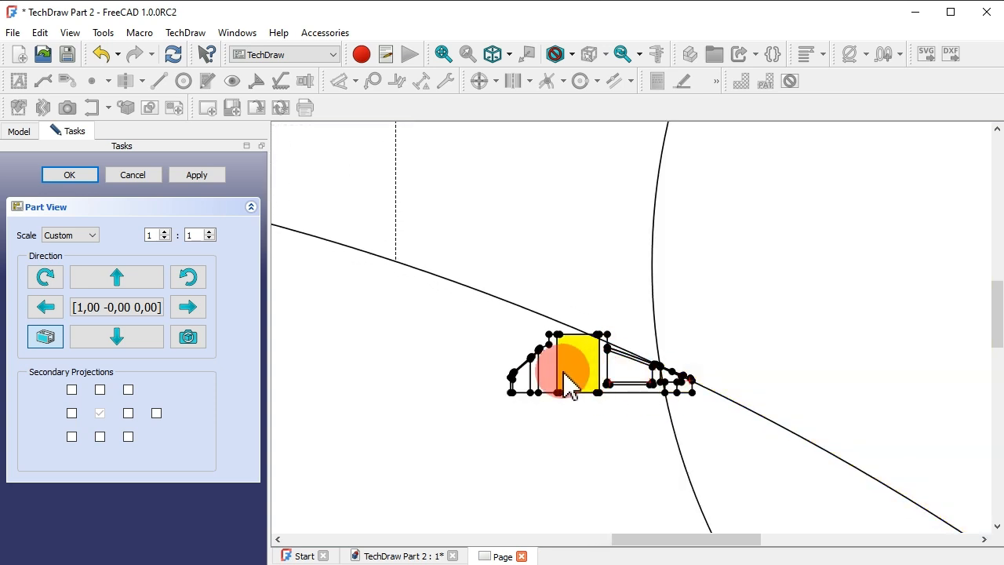
{"action": "left_click", "coordinate": [631, 386]}
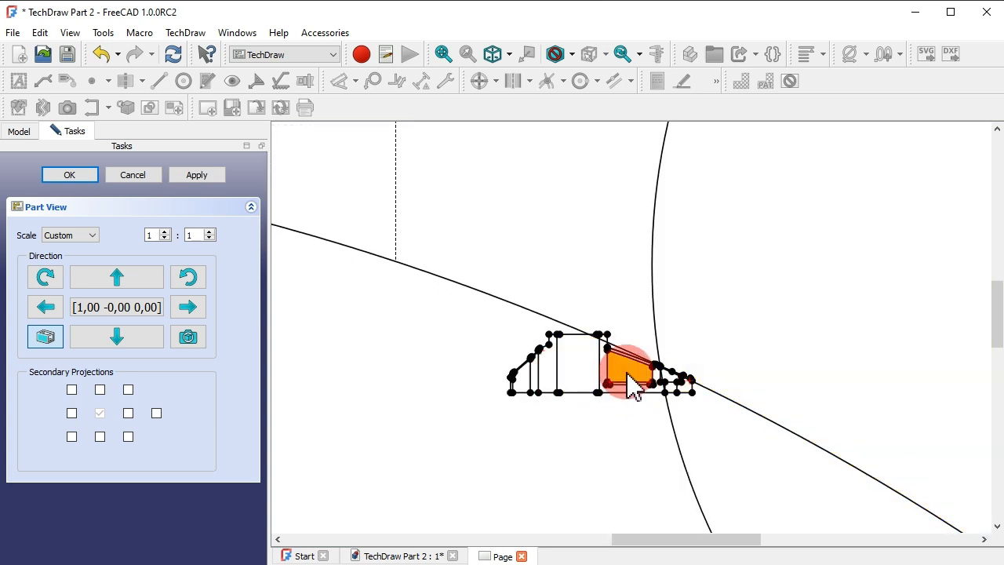
{"action": "scroll", "coordinate": [631, 385], "scroll_direction": "down", "scroll_amount": 5}
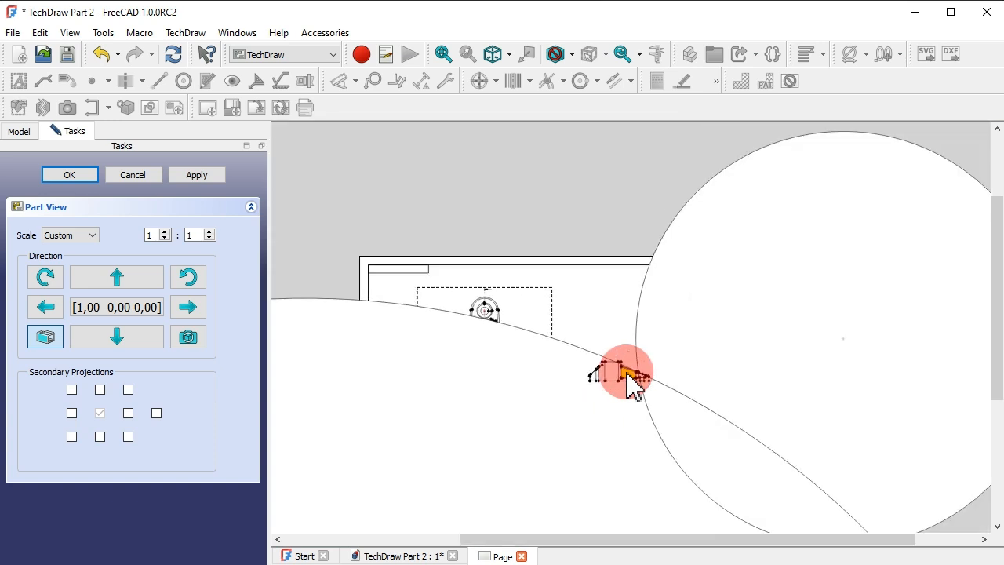
{"action": "scroll", "coordinate": [627, 373], "scroll_direction": "down", "scroll_amount": 3}
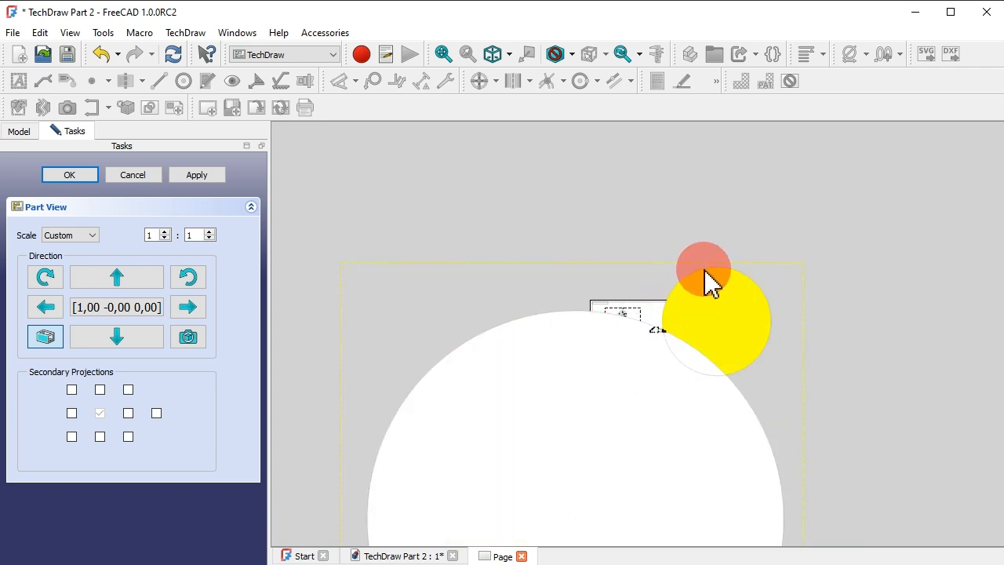
{"action": "scroll", "coordinate": [713, 274], "scroll_direction": "up", "scroll_amount": 1}
{"action": "scroll", "coordinate": [712, 274], "scroll_direction": "up", "scroll_amount": 3}
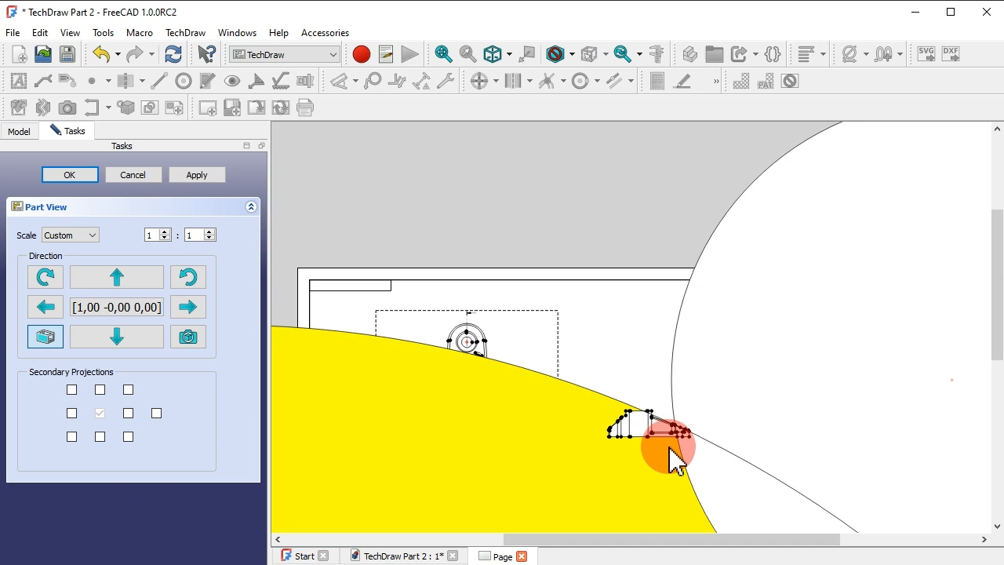
{"action": "scroll", "coordinate": [669, 449], "scroll_direction": "up", "scroll_amount": 5}
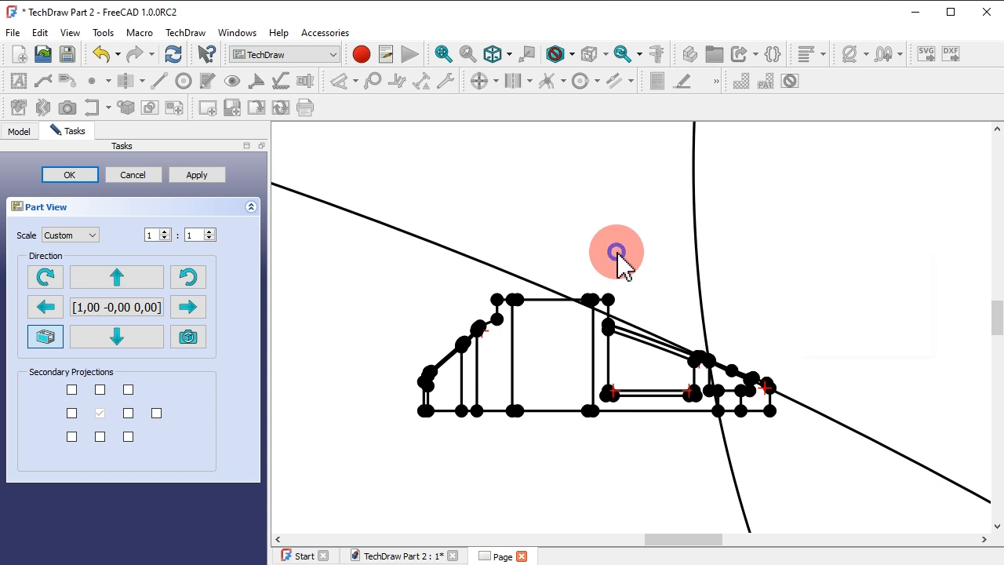
Turn off the view frames and vertex marks on the page, recheck the large circles, and accept the part view
{"action": "right_click_drag", "start_coordinate": [619, 256], "coordinate": [797, 250]}
{"action": "left_click", "coordinate": [844, 262]}
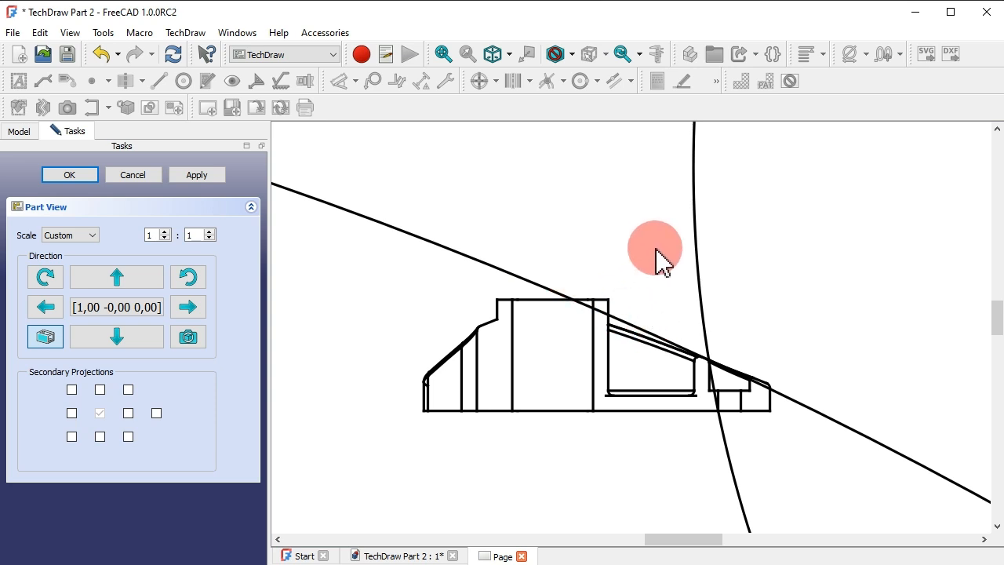
{"action": "scroll", "coordinate": [627, 248], "scroll_direction": "down", "scroll_amount": 10}
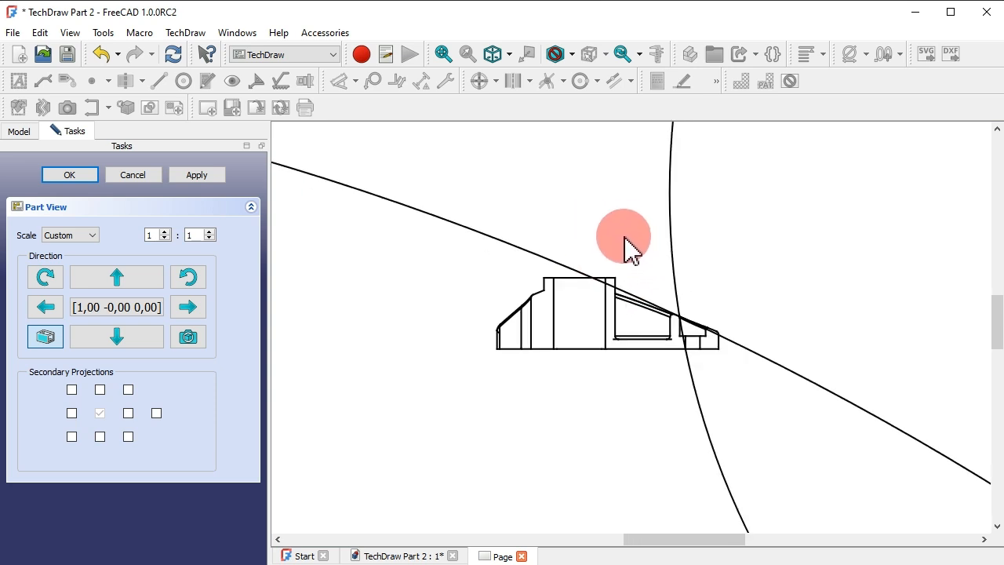
{"action": "scroll", "coordinate": [625, 237], "scroll_direction": "down", "scroll_amount": 4}
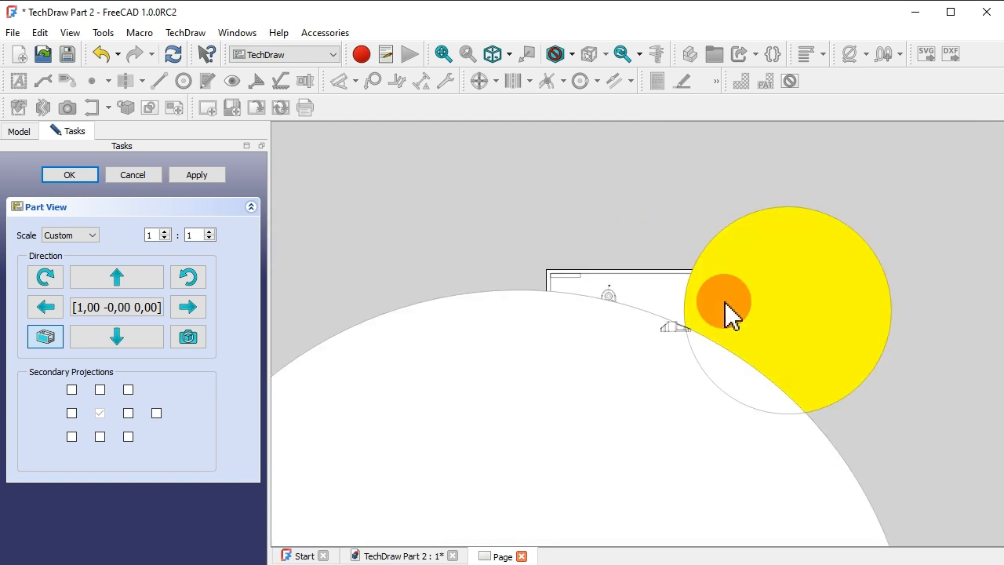
{"action": "scroll", "coordinate": [672, 336], "scroll_direction": "up", "scroll_amount": 3}
{"action": "scroll", "coordinate": [672, 334], "scroll_direction": "up", "scroll_amount": 4}
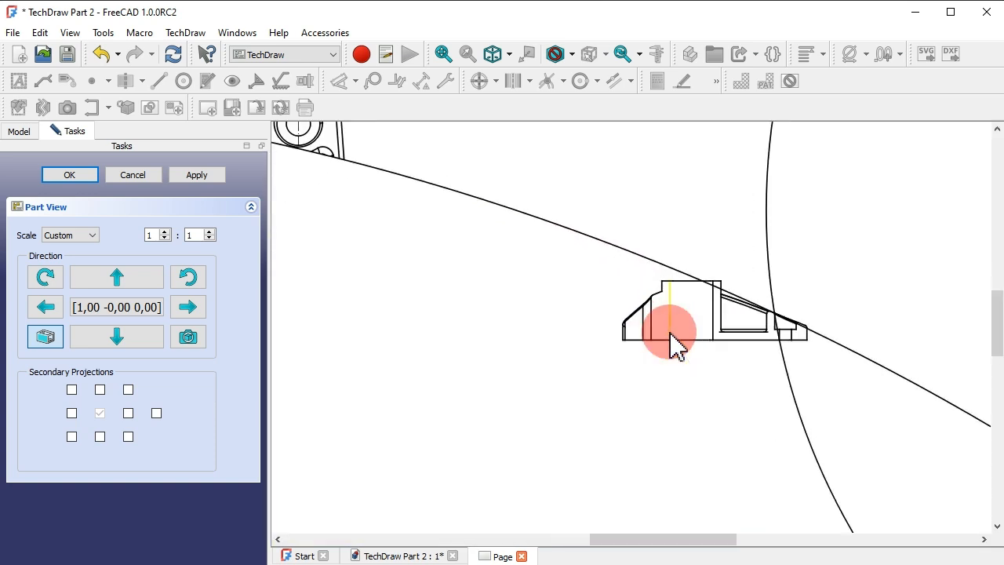
{"action": "scroll", "coordinate": [781, 289], "scroll_direction": "down", "scroll_amount": 2}
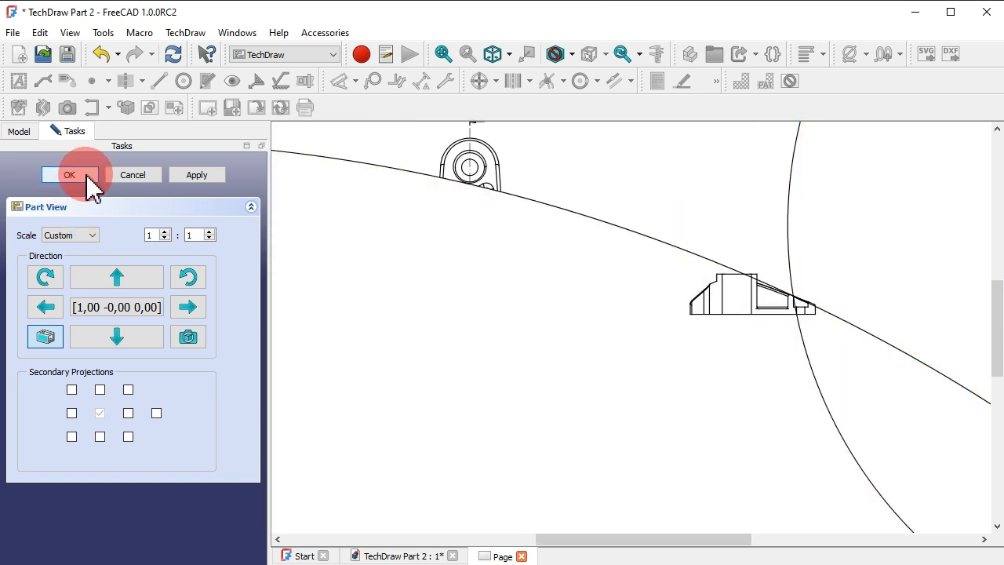
{"action": "left_click", "coordinate": [86, 174]}
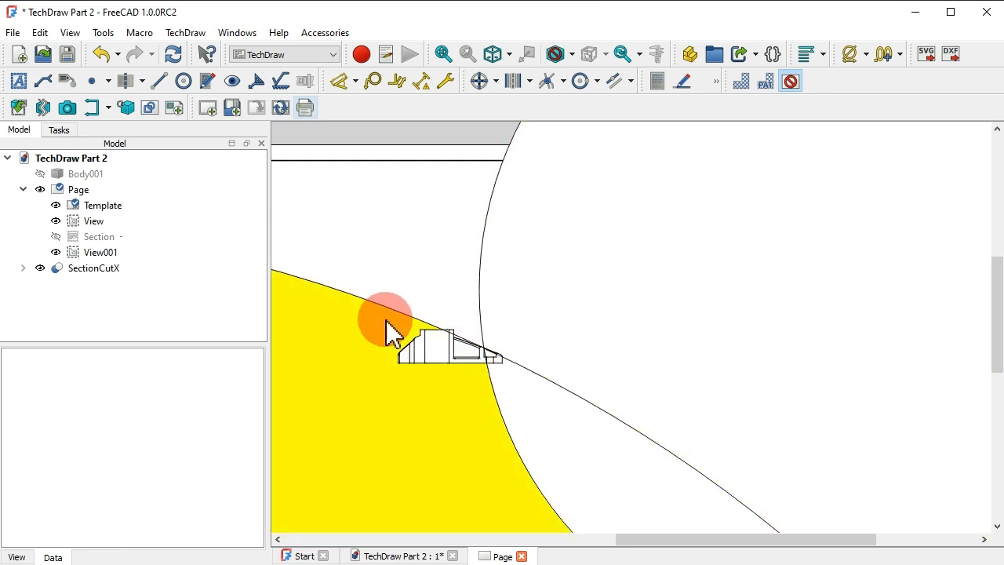
Inspect the arcs crossing the cut part's page view, then delete that view, View001
{"action": "scroll", "coordinate": [386, 320], "scroll_direction": "up", "scroll_amount": 5}
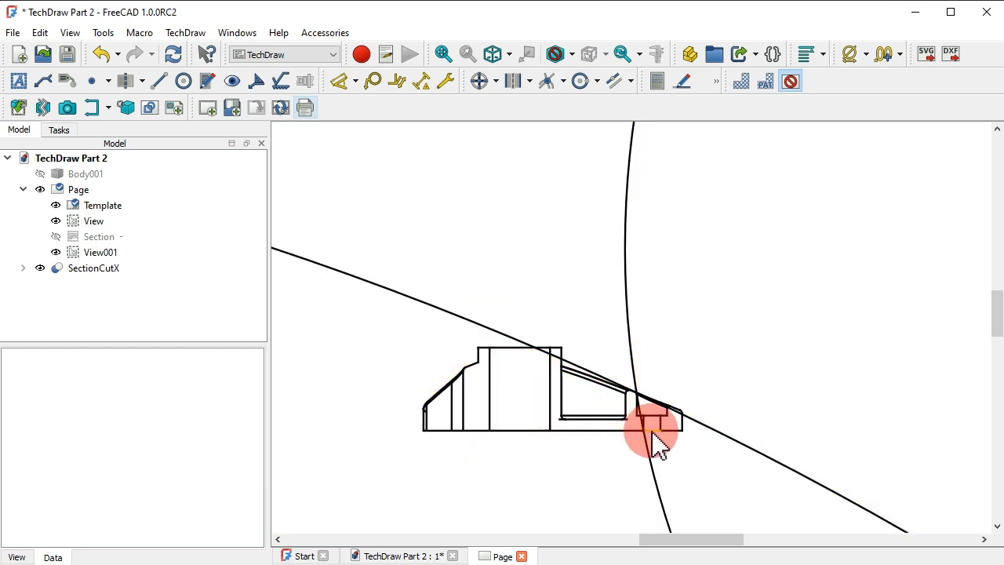
{"action": "scroll", "coordinate": [658, 445], "scroll_direction": "up", "scroll_amount": 3}
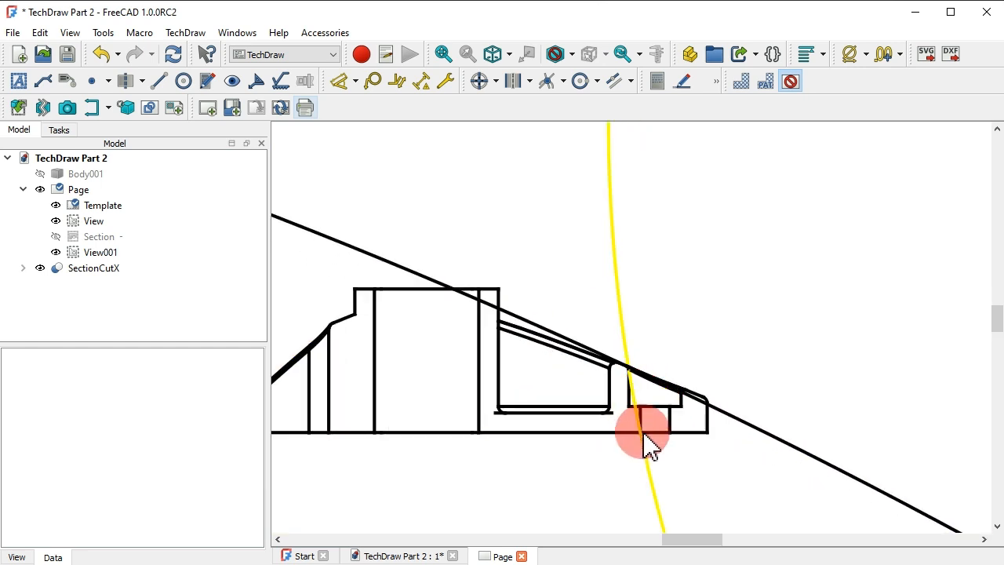
{"action": "scroll", "coordinate": [645, 408], "scroll_direction": "down", "scroll_amount": 12}
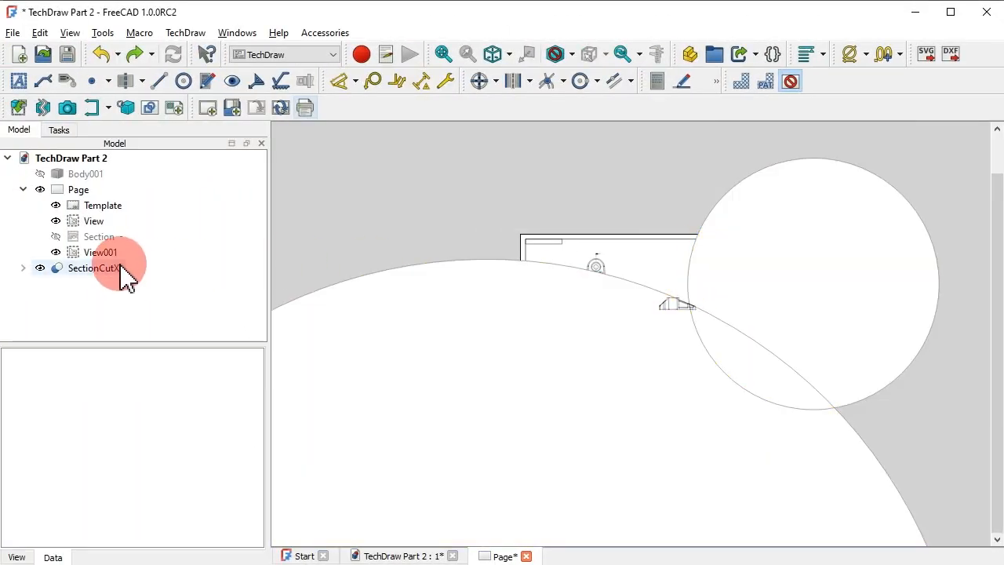
{"action": "left_click", "coordinate": [106, 253]}
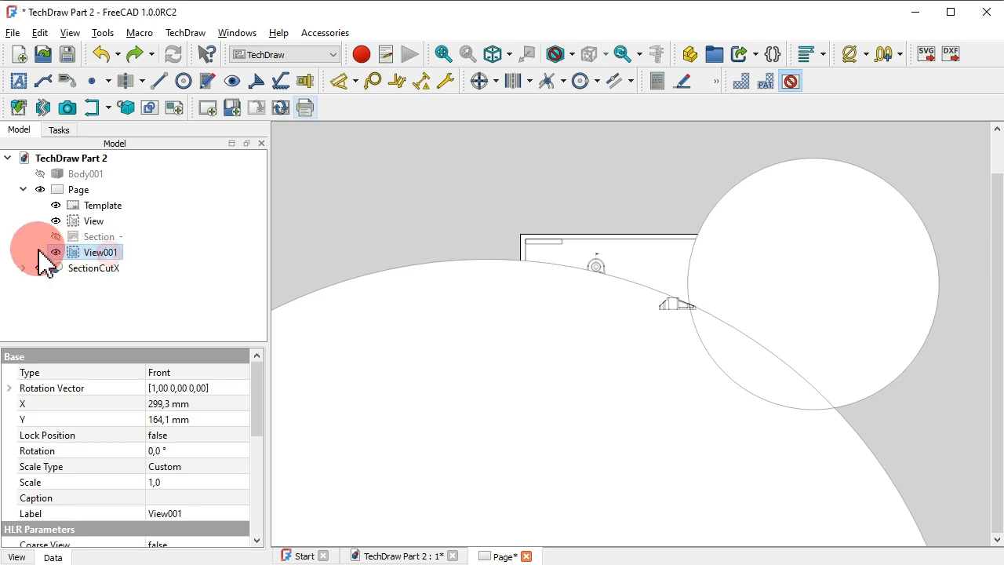
{"action": "key", "text": "Delete"}
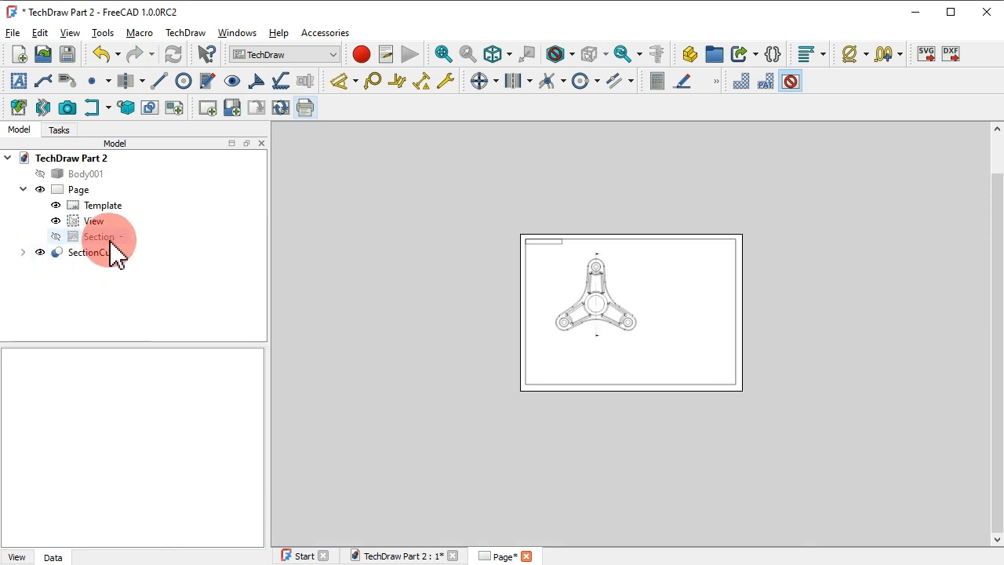
Show the hidden Section view on the page, check its stray arc, and delete the view
{"action": "left_click", "coordinate": [111, 240]}
{"action": "key", "text": "space"}
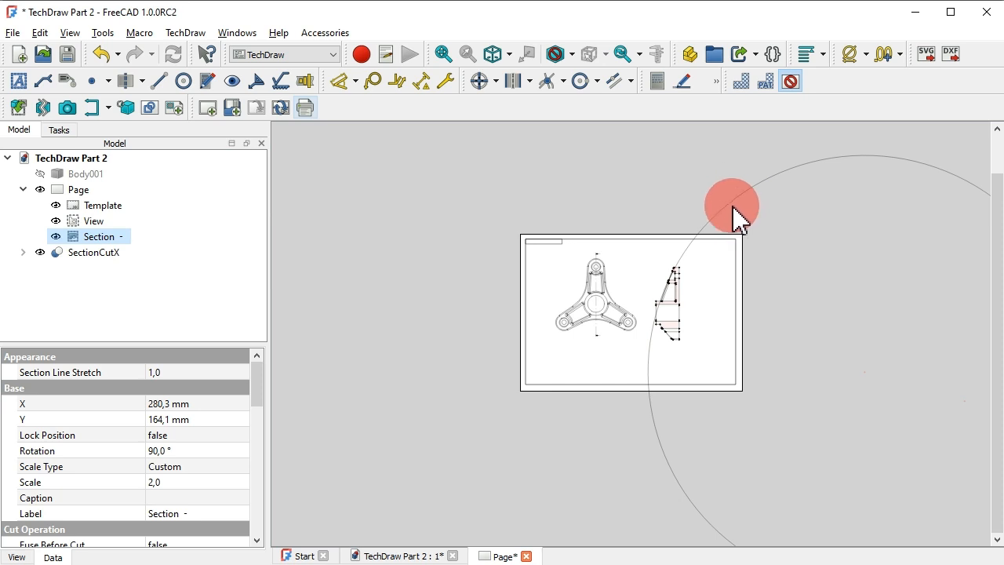
{"action": "scroll", "coordinate": [733, 206], "scroll_direction": "up", "scroll_amount": 5}
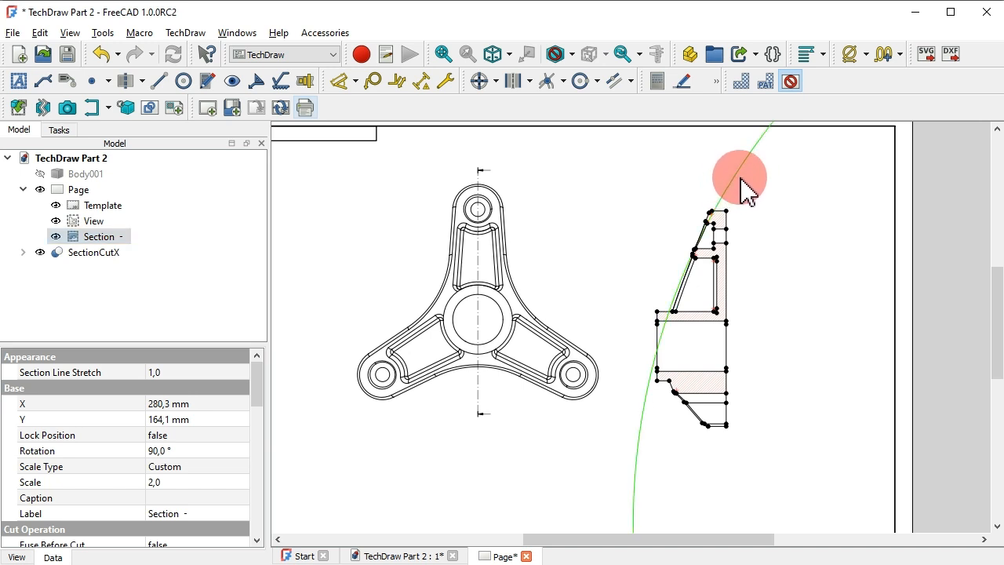
{"action": "left_click", "coordinate": [111, 240]}
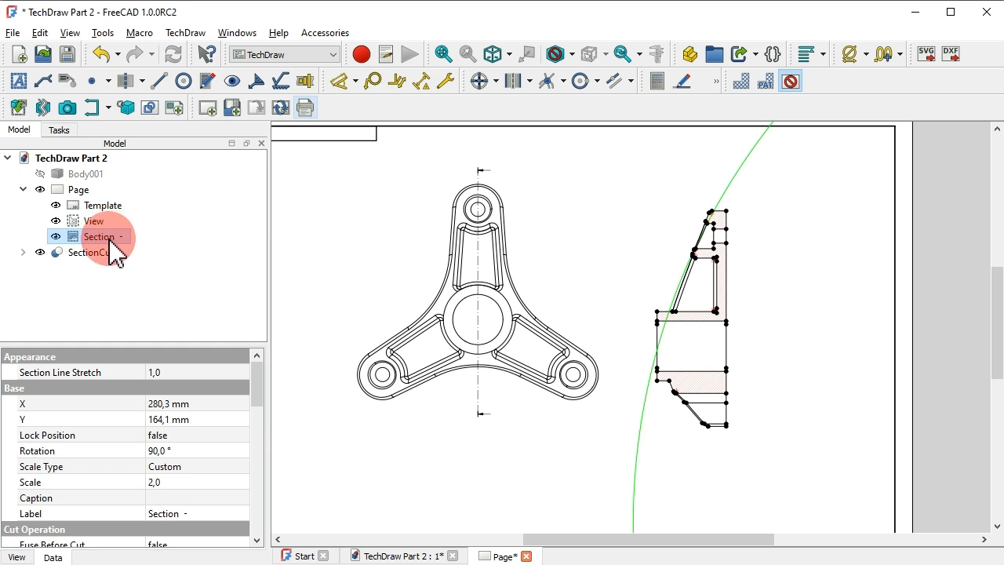
{"action": "key", "text": "Delete"}
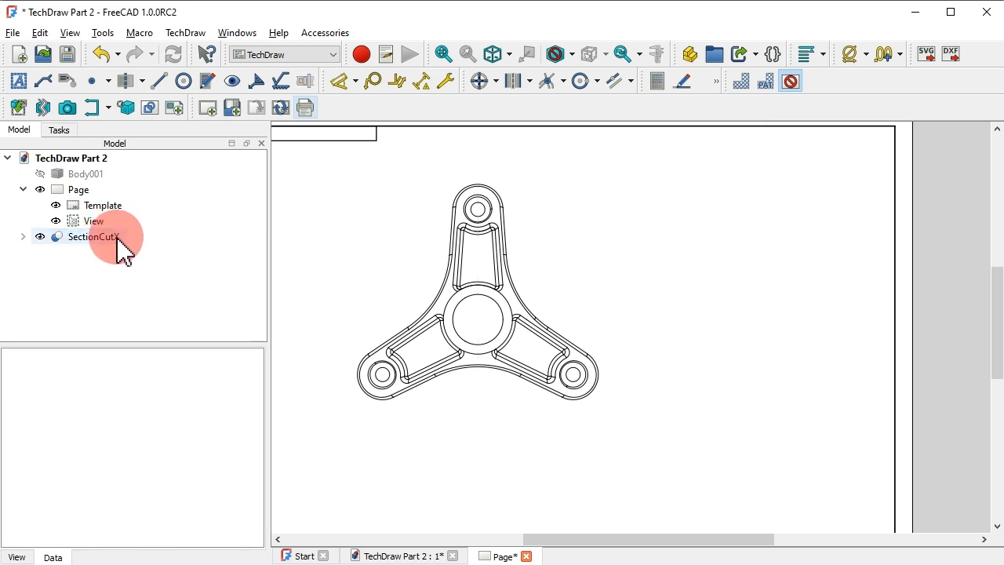
{"action": "left_click", "coordinate": [582, 223]}
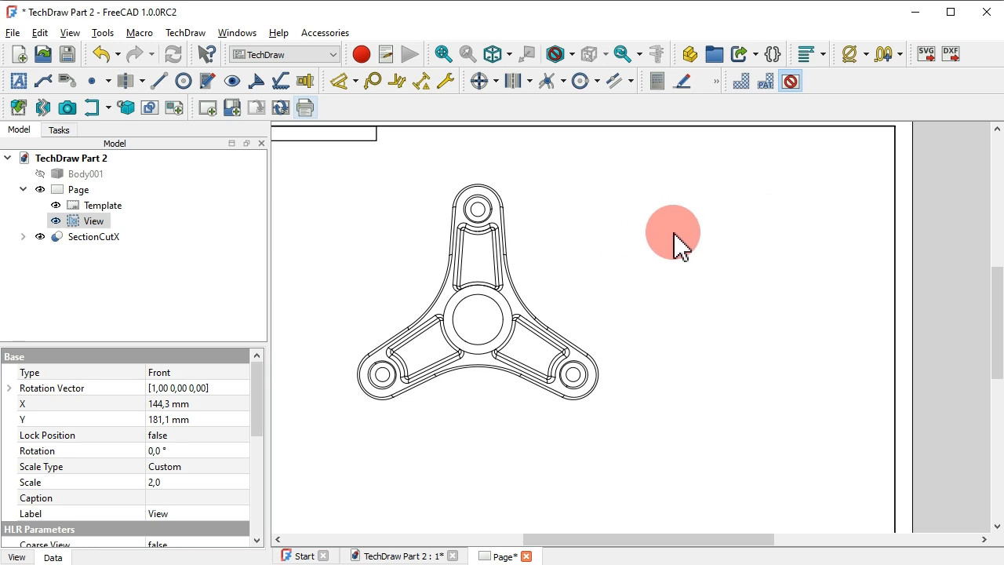
{"action": "scroll", "coordinate": [735, 243], "scroll_direction": "down", "scroll_amount": 1}
{"action": "left_click", "coordinate": [617, 261]}
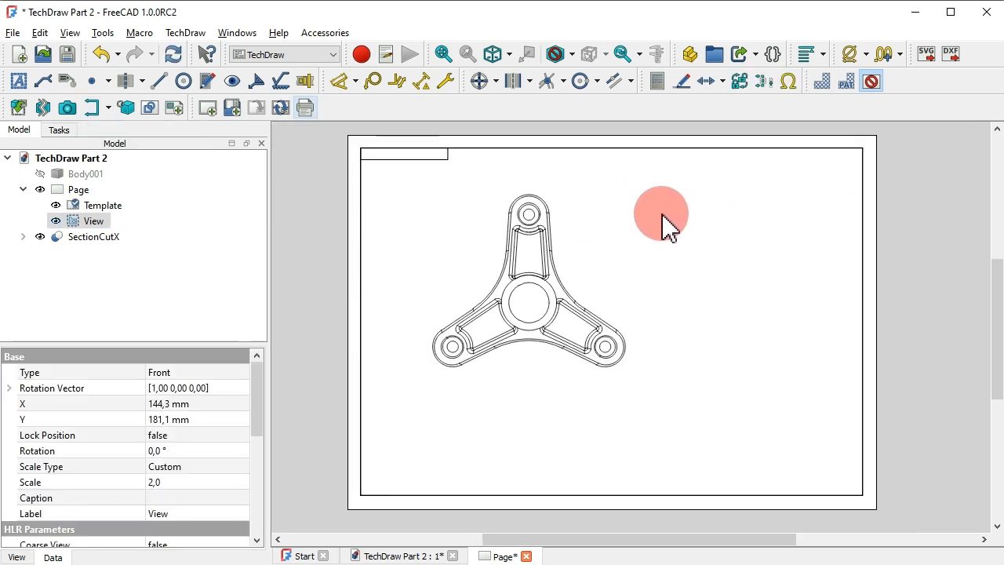
{"action": "left_click", "coordinate": [110, 107]}
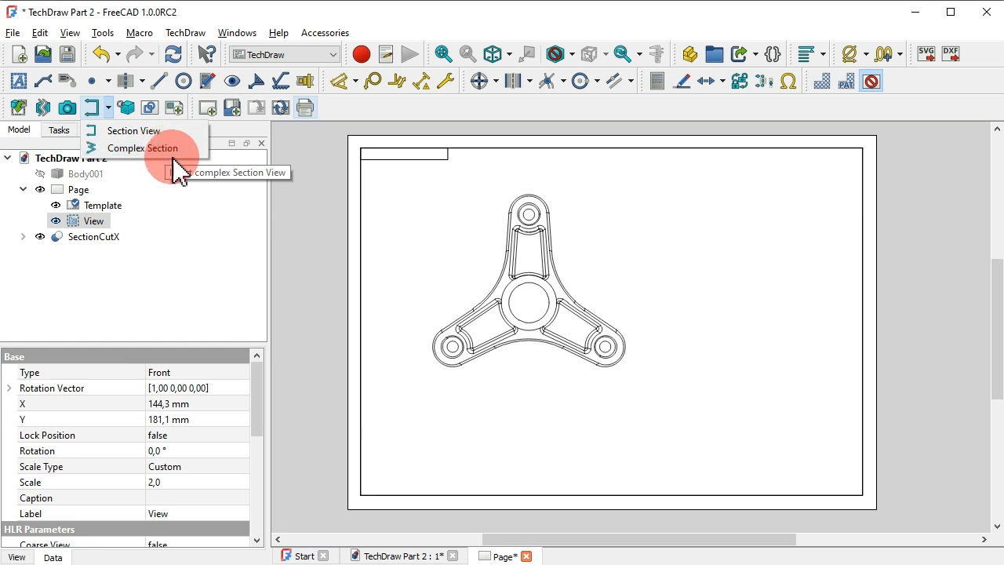
{"action": "left_click", "coordinate": [258, 285]}
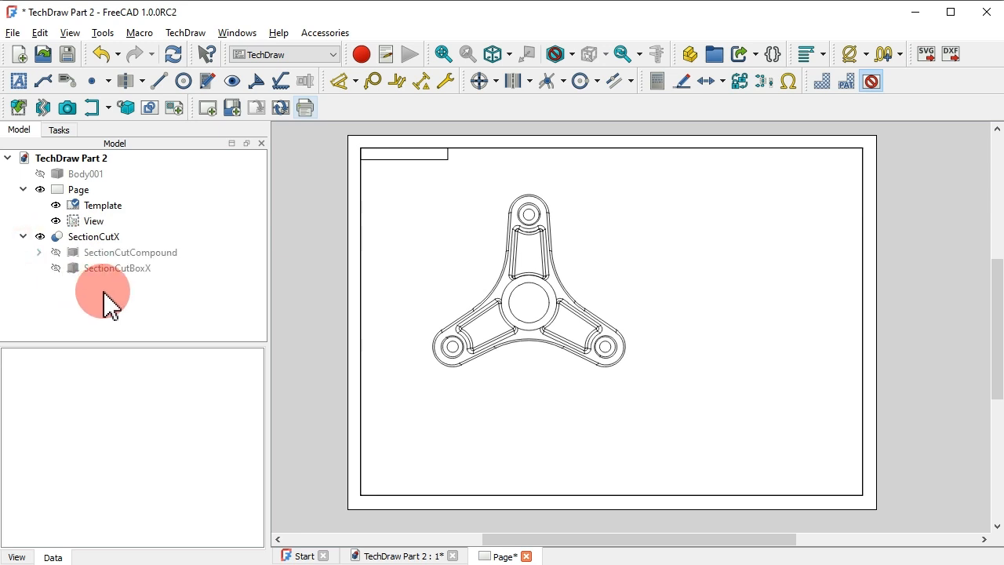
Delete SectionCutX with its compound and cut box, along with the leftover Body001_CutLink
{"action": "left_click_drag", "start_coordinate": [102, 292], "coordinate": [112, 245]}
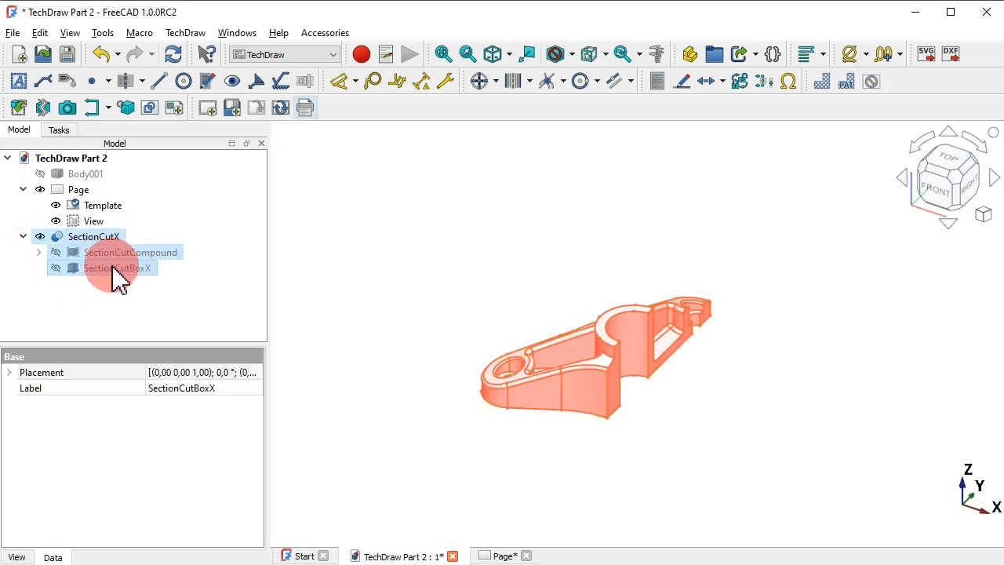
{"action": "key", "text": "Delete"}
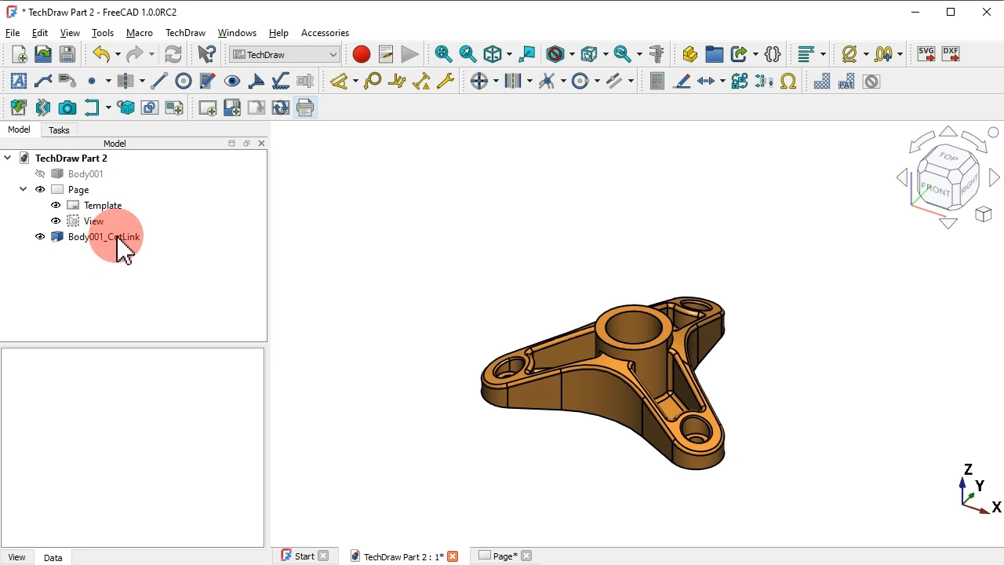
{"action": "left_click", "coordinate": [117, 236]}
{"action": "key", "text": "Delete"}
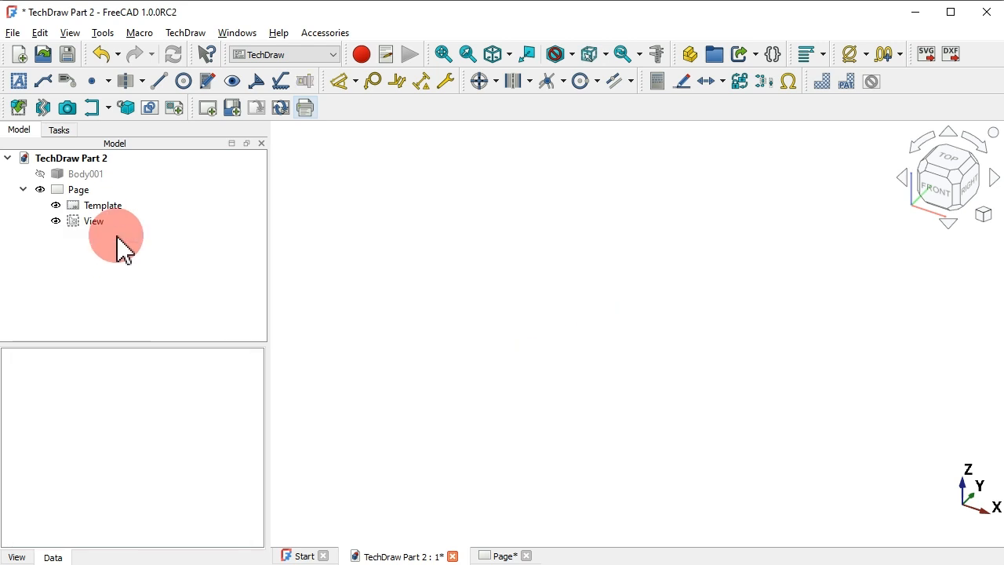
Make Body001 visible again in the 3D view
{"action": "left_click", "coordinate": [85, 174]}
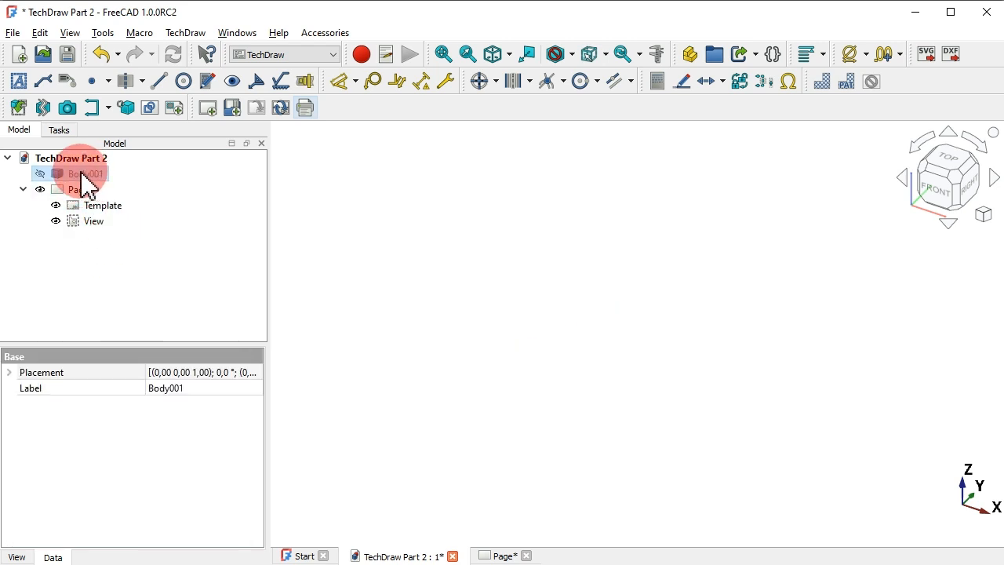
{"action": "key", "text": "space"}
{"action": "left_click", "coordinate": [361, 220]}
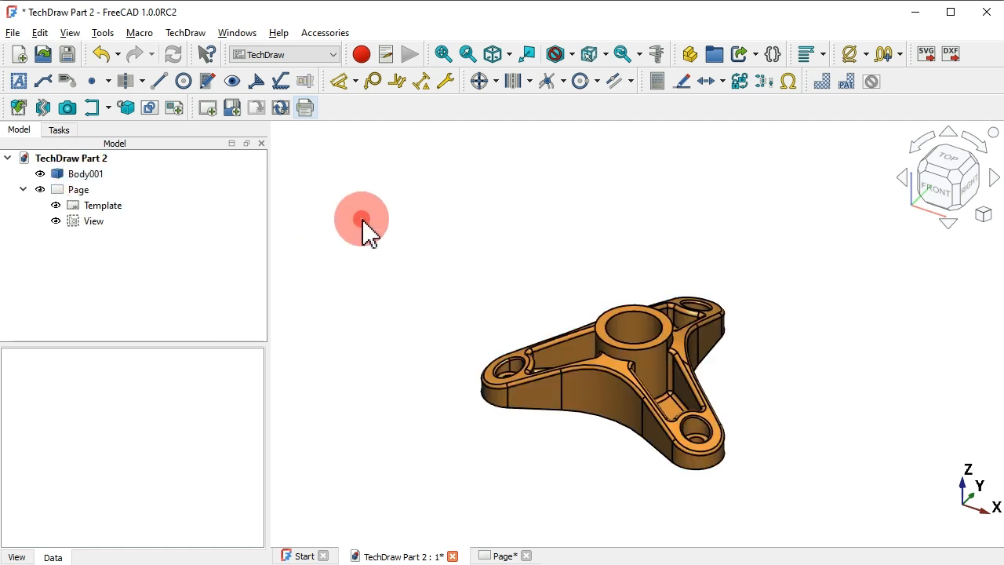
Switch to the Sketcher workbench and create a new sketch on the XY-Plane with no offset
{"action": "left_click", "coordinate": [308, 57]}
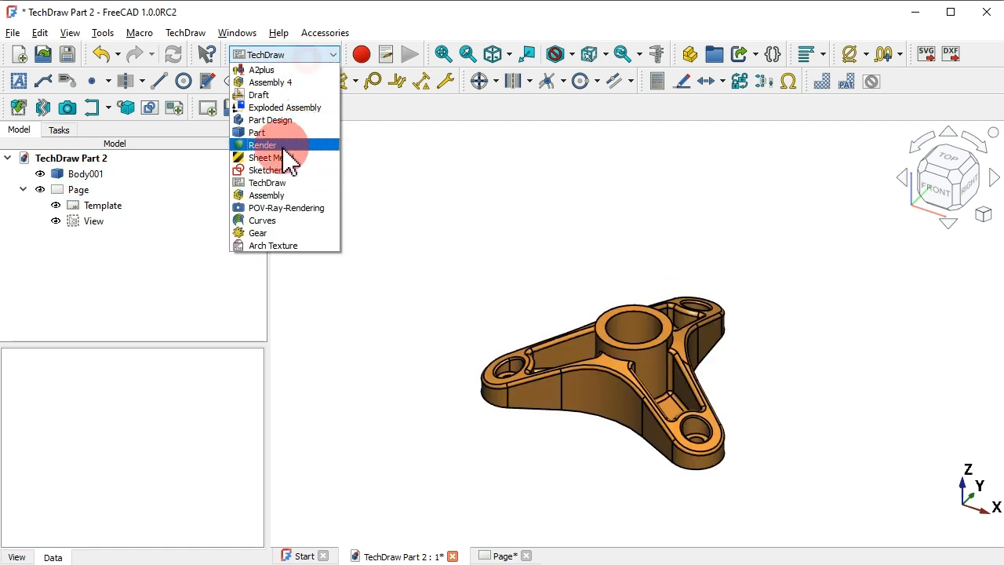
{"action": "left_click", "coordinate": [271, 170]}
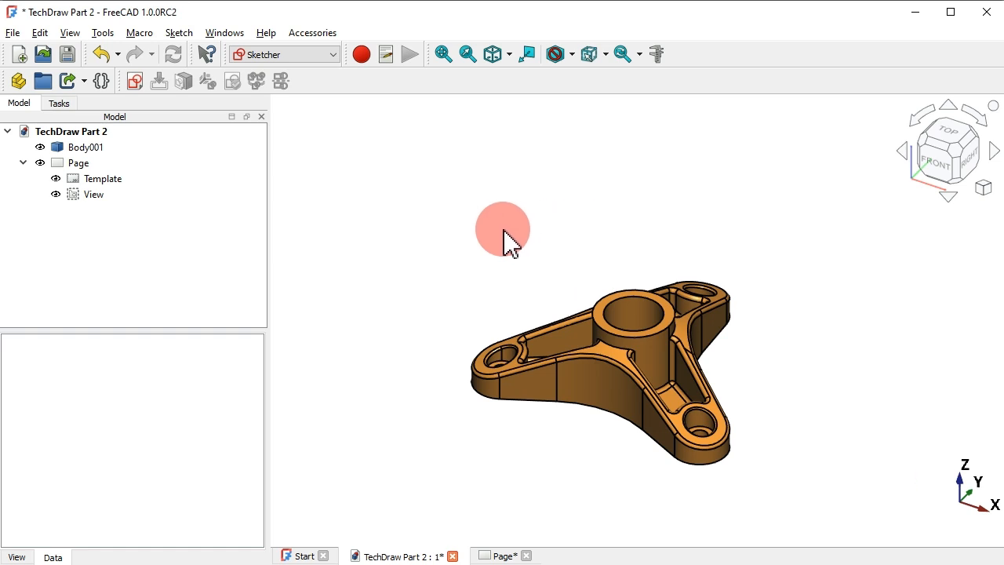
{"action": "left_click", "coordinate": [138, 85]}
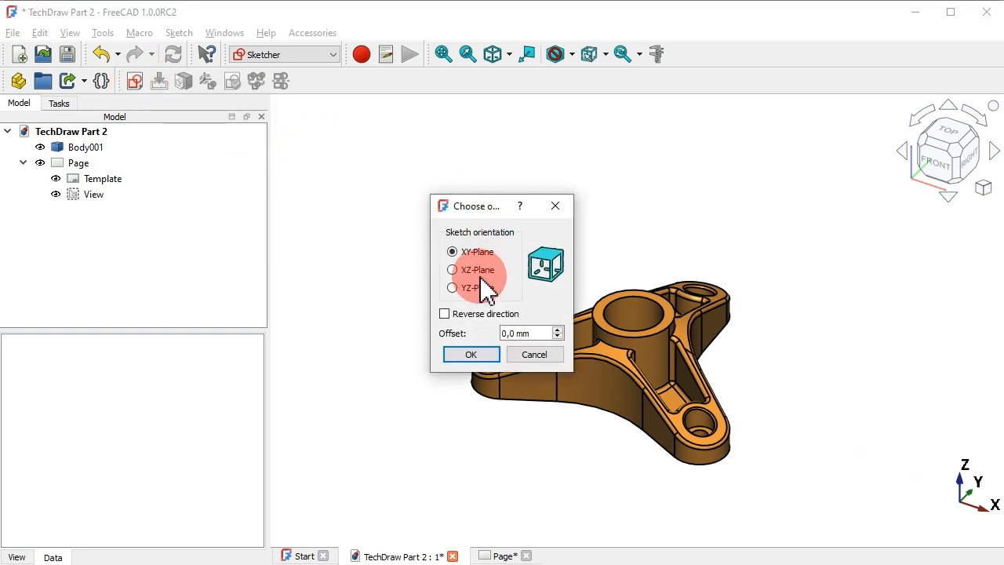
{"action": "left_click", "coordinate": [473, 354]}
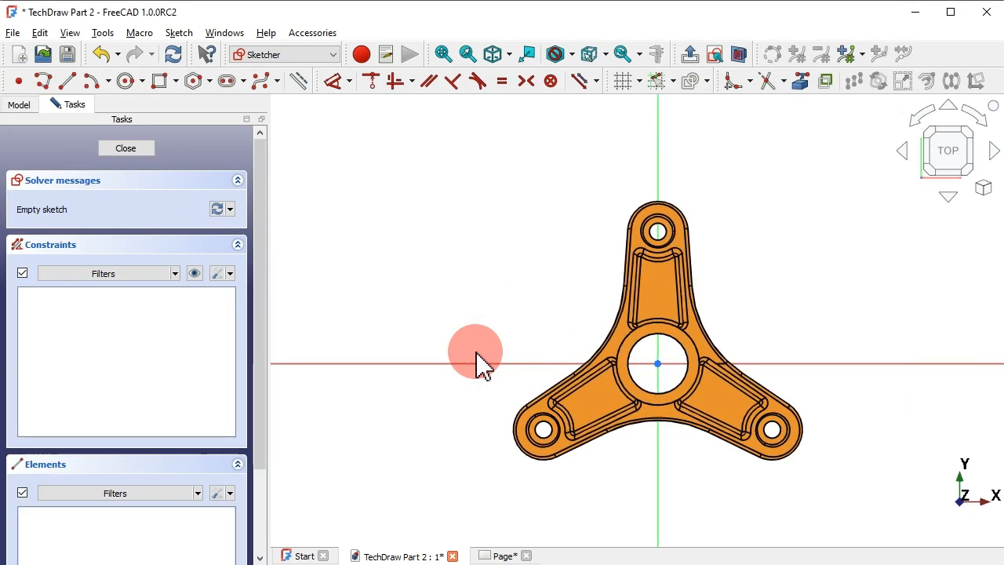
Draw a polyline from beyond the lower-left arm through the origin and up the Y axis, with horizontal end segments, flipping the lower one inward
{"action": "left_click", "coordinate": [44, 82]}
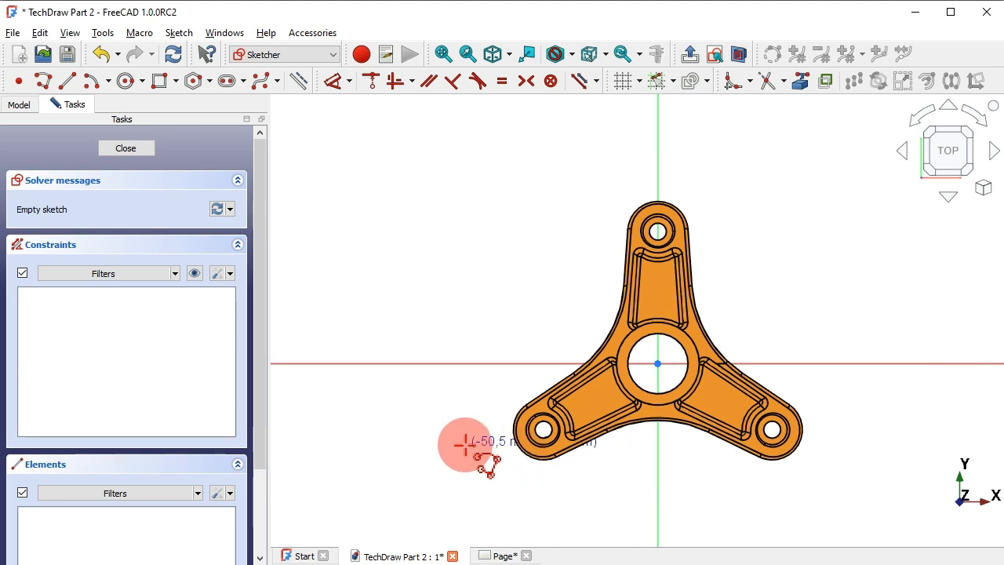
{"action": "left_click", "coordinate": [423, 451]}
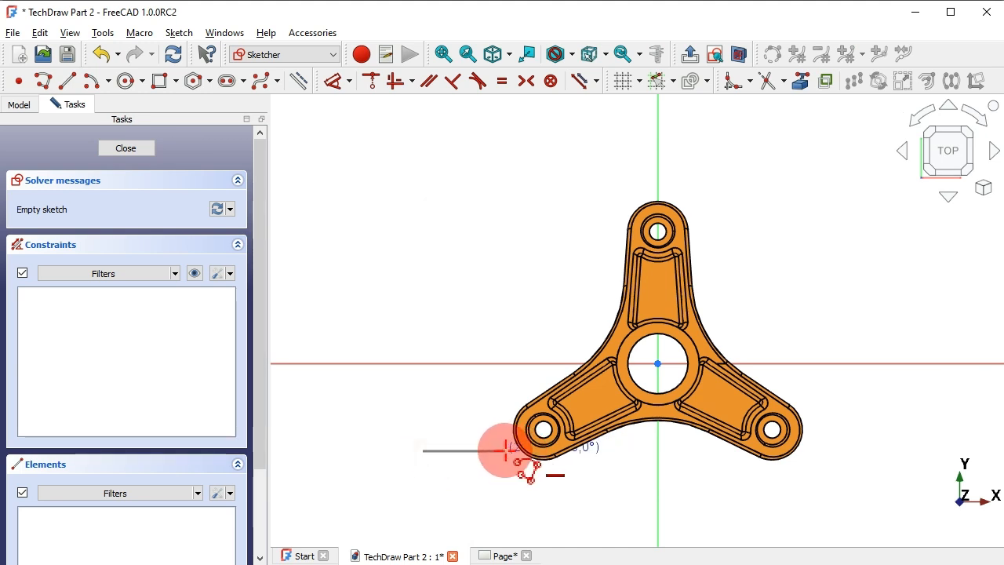
{"action": "left_click", "coordinate": [506, 451]}
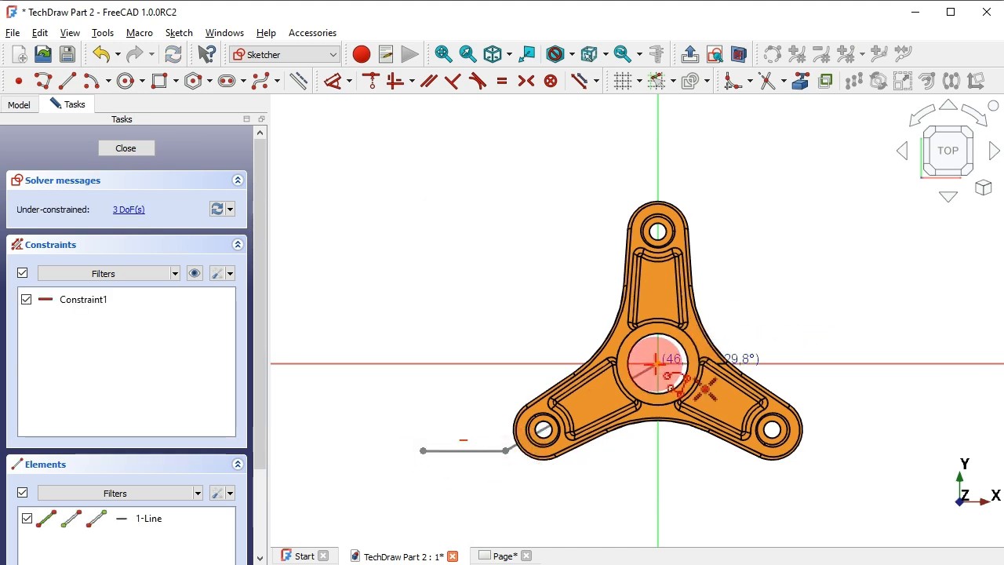
{"action": "left_click", "coordinate": [654, 363]}
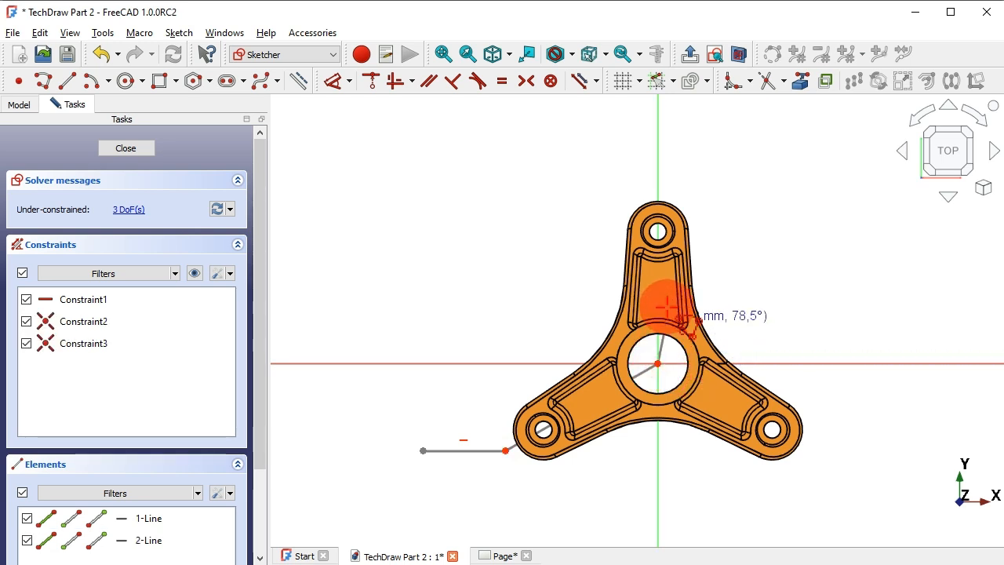
{"action": "left_click", "coordinate": [656, 169]}
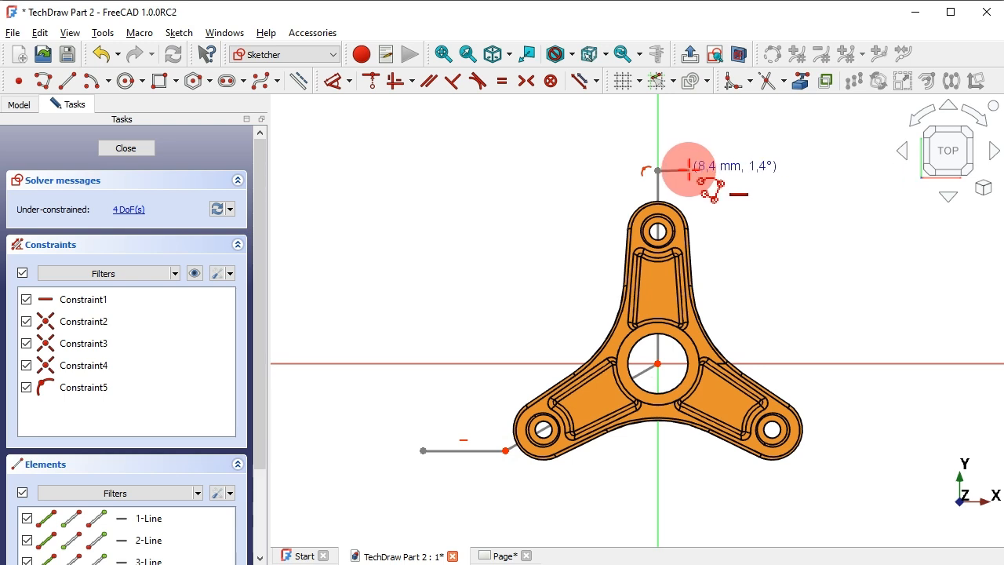
{"action": "left_click", "coordinate": [684, 169]}
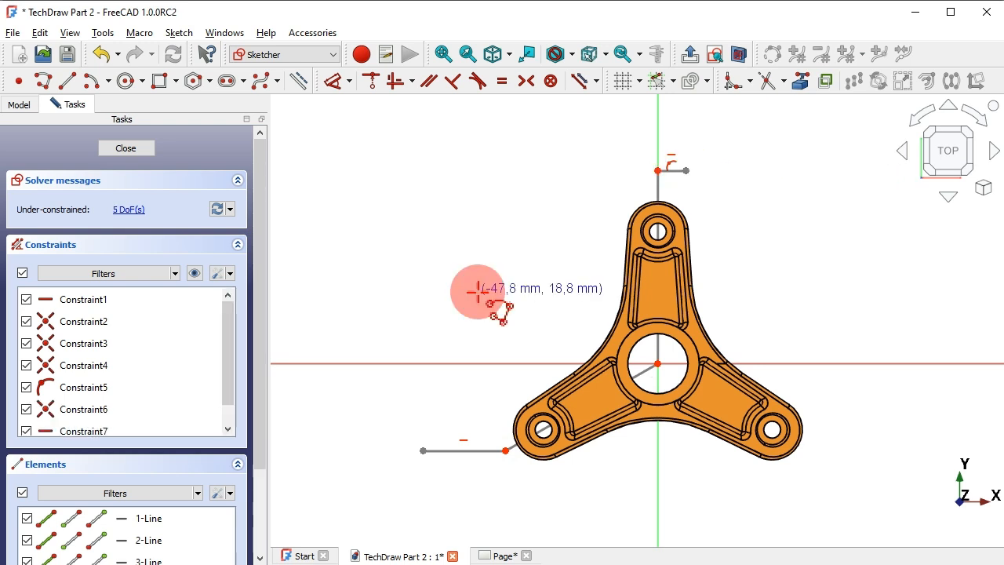
{"action": "left_click", "coordinate": [596, 240]}
{"action": "key", "text": "Escape"}
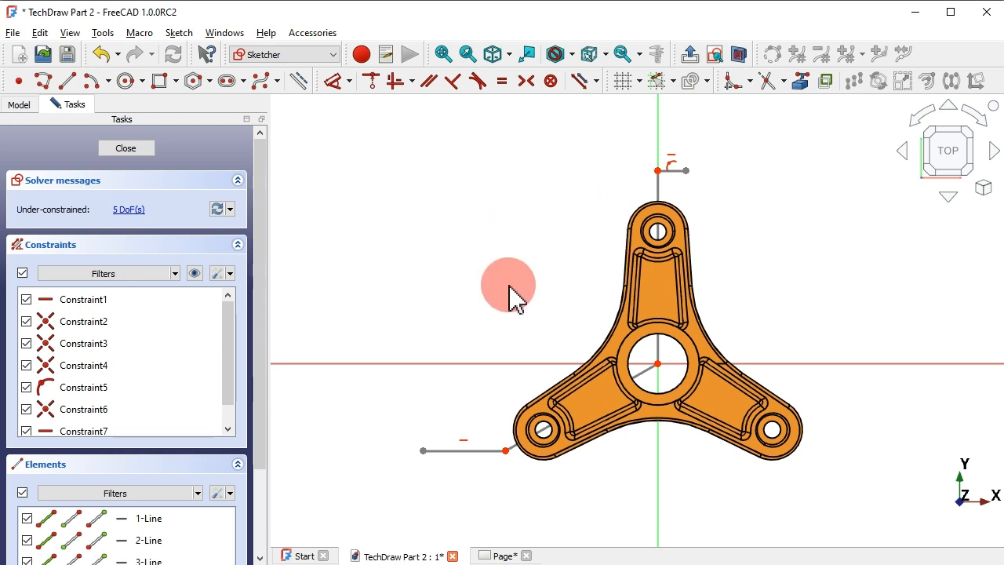
{"action": "mouse_move", "coordinate": [422, 454]}
{"action": "left_mouse_down"}
{"action": "mouse_move", "coordinate": [586, 464]}
{"action": "mouse_move", "coordinate": [594, 475]}
{"action": "left_mouse_up"}
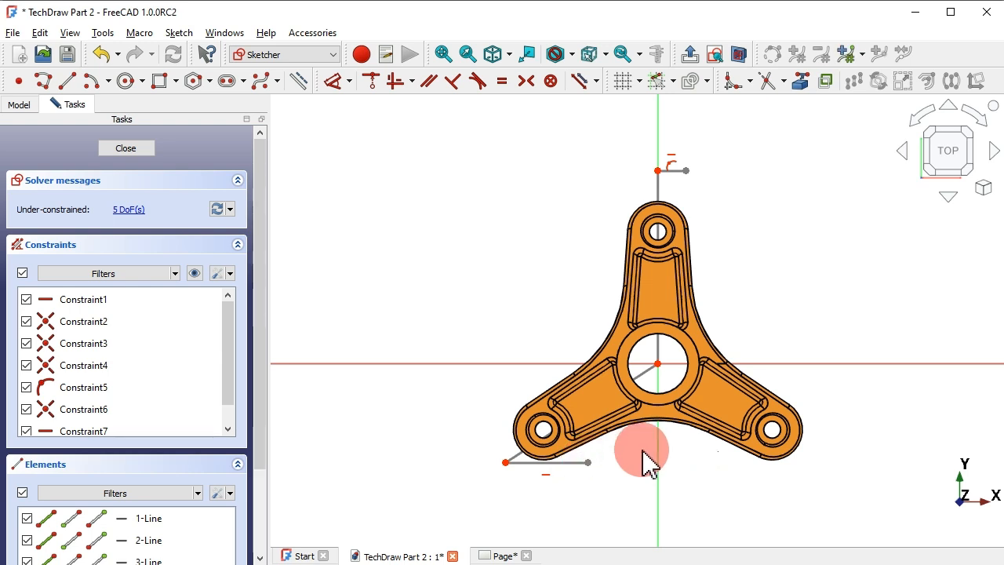
Show the sketch in section view and dimension the angle between the two long polyline lines as 120°
{"action": "left_click", "coordinate": [334, 81]}
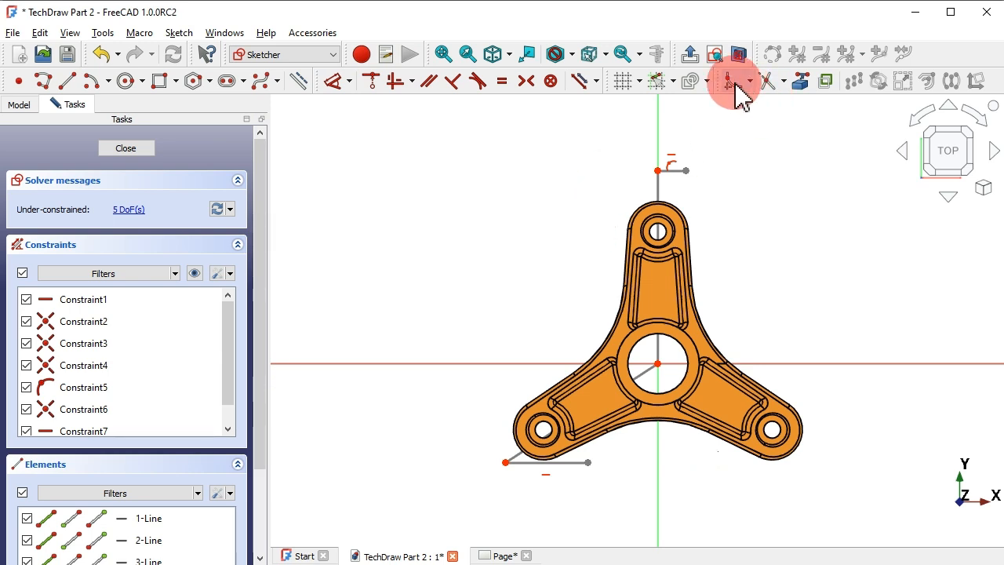
{"action": "left_click", "coordinate": [740, 54]}
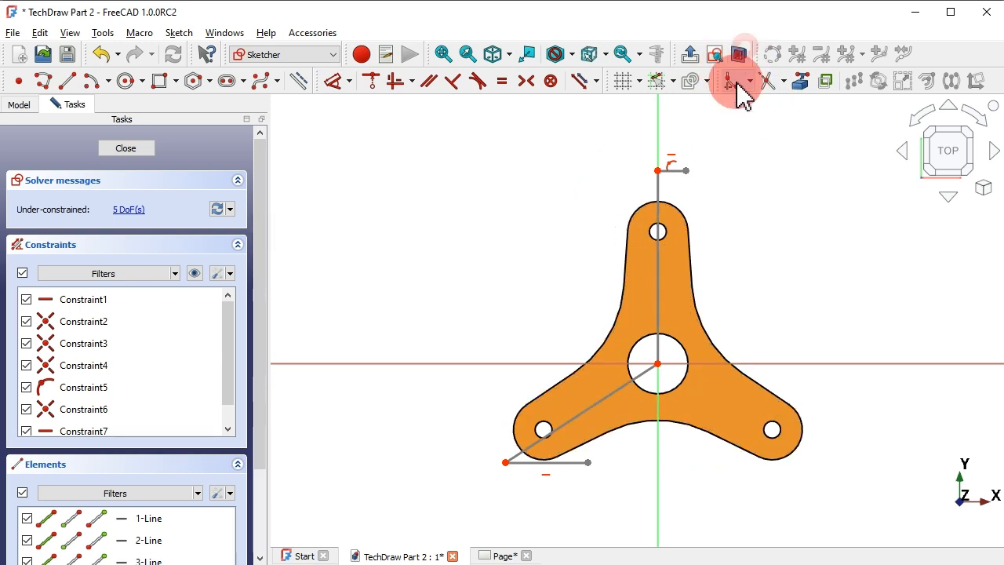
{"action": "left_click", "coordinate": [656, 307]}
{"action": "left_click", "coordinate": [601, 400]}
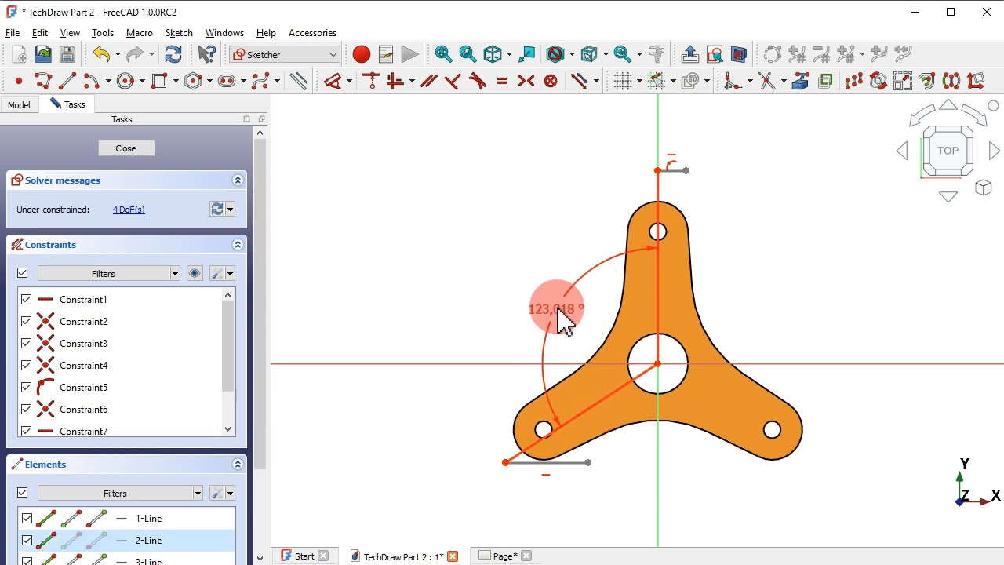
{"action": "left_click", "coordinate": [556, 307]}
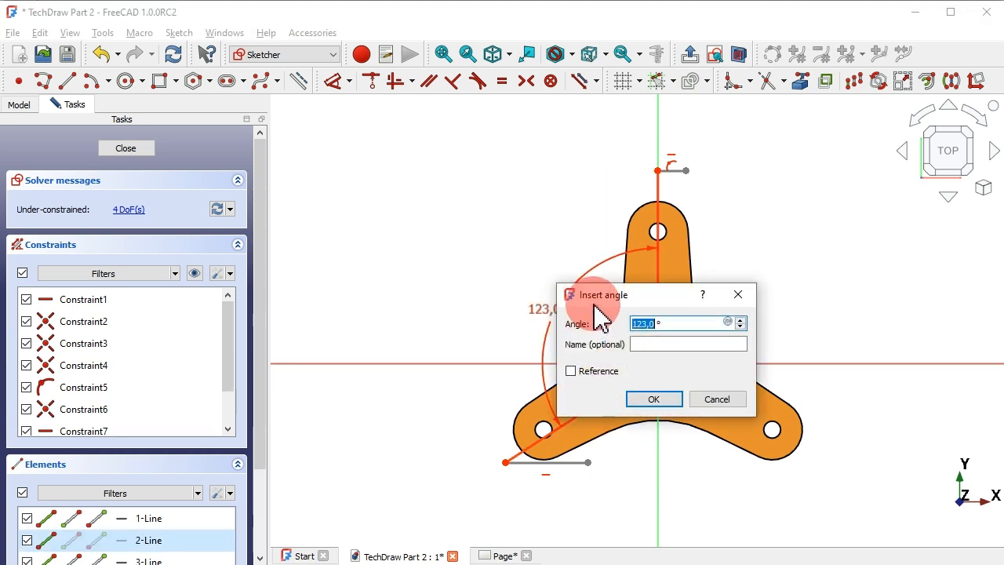
{"action": "type", "text": "12"}
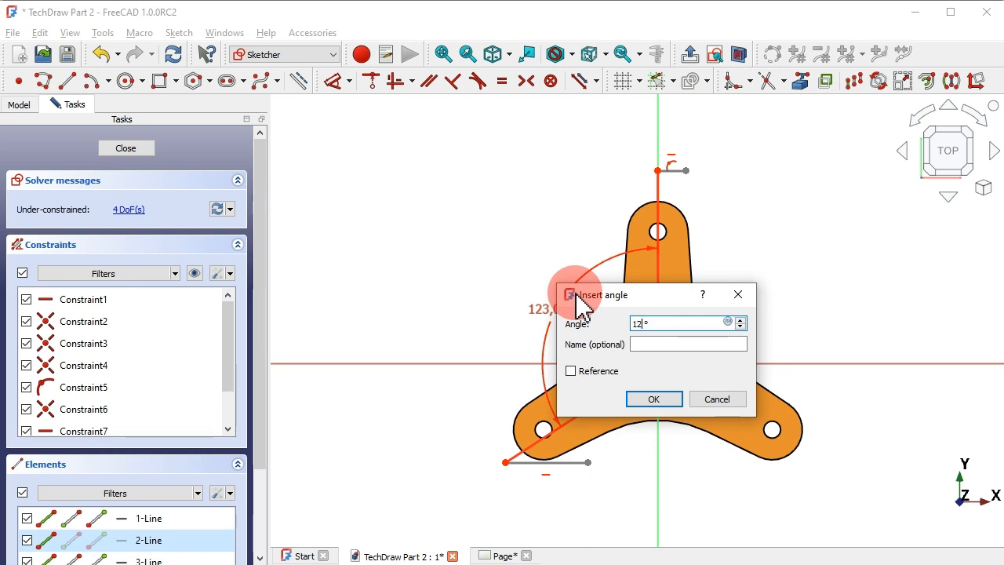
{"action": "type", "text": "0"}
{"action": "key", "text": "Return"}
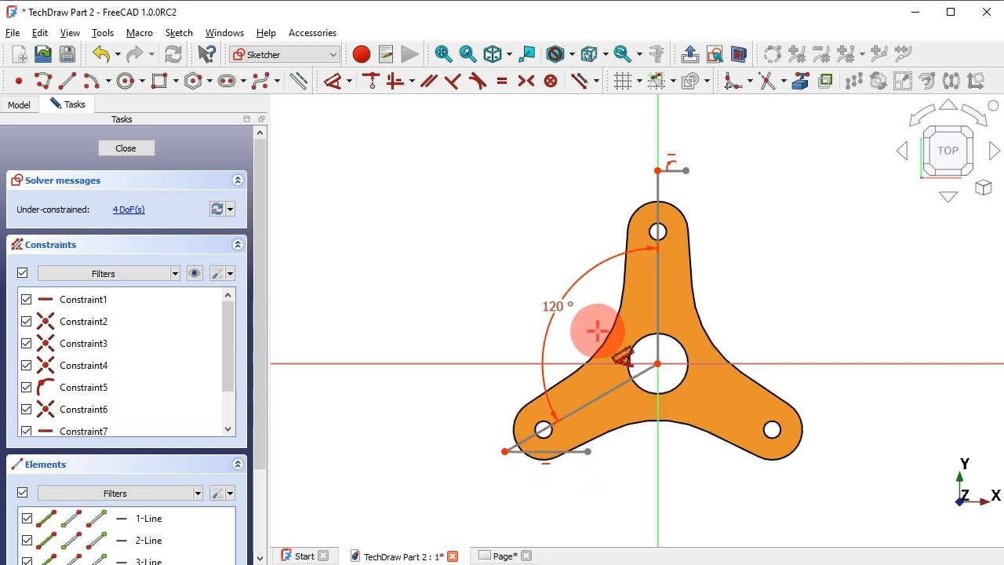
Make the two horizontal end segments equal, dimension the upper one as 1 mm, and leave the sketch
{"action": "left_click", "coordinate": [502, 81]}
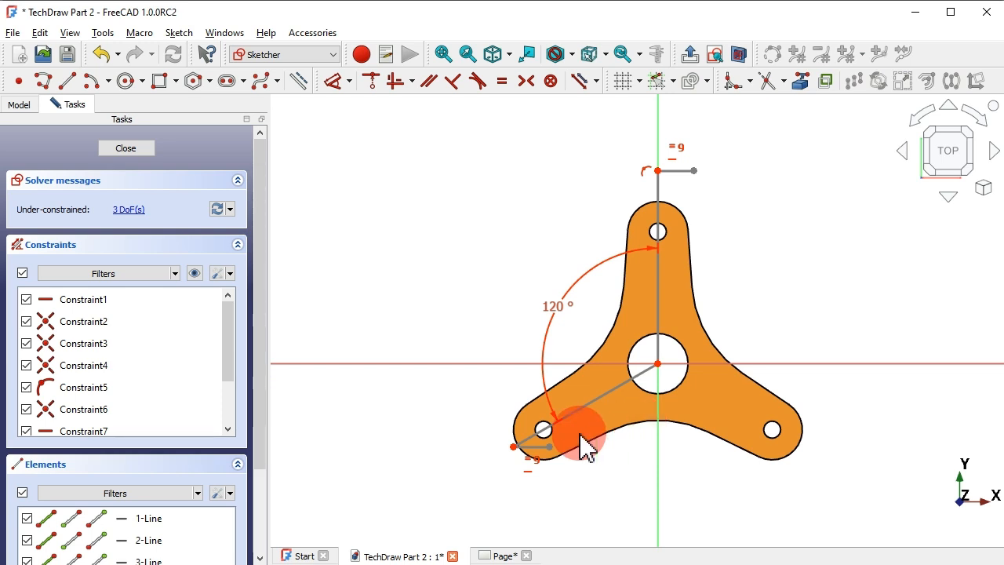
{"action": "left_click_drag", "start_coordinate": [511, 454], "coordinate": [477, 469]}
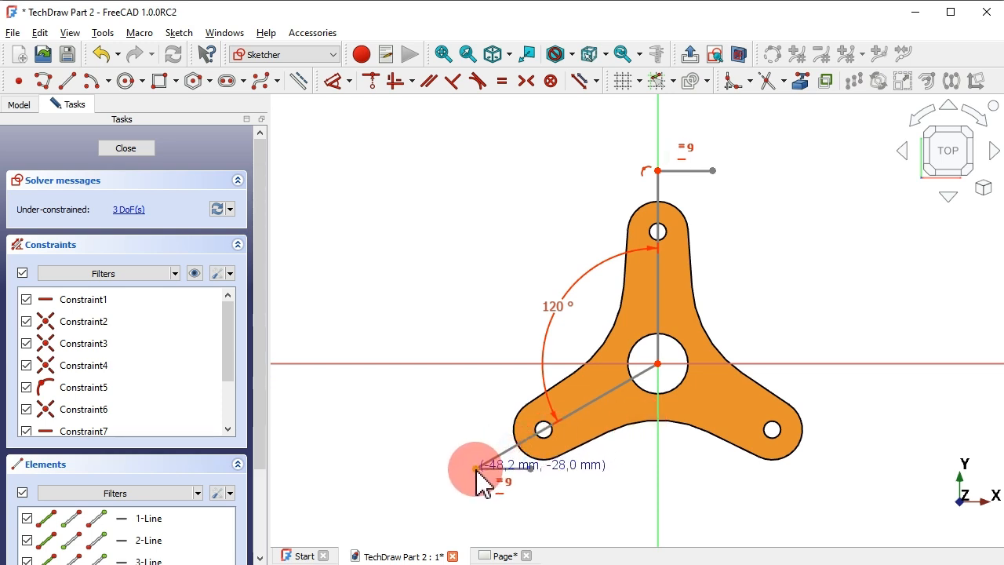
{"action": "left_click", "coordinate": [333, 84]}
{"action": "left_click", "coordinate": [696, 167]}
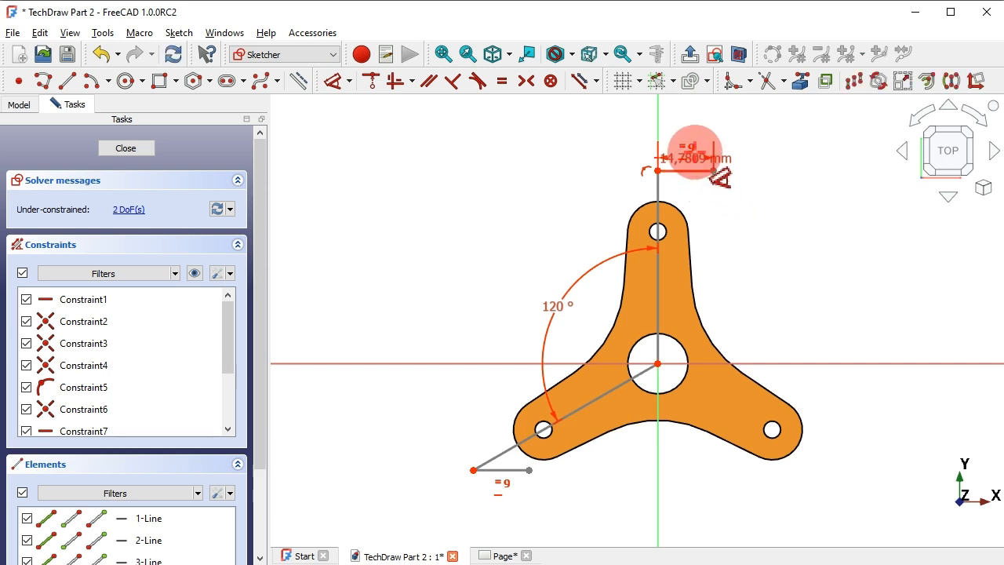
{"action": "left_click", "coordinate": [689, 136]}
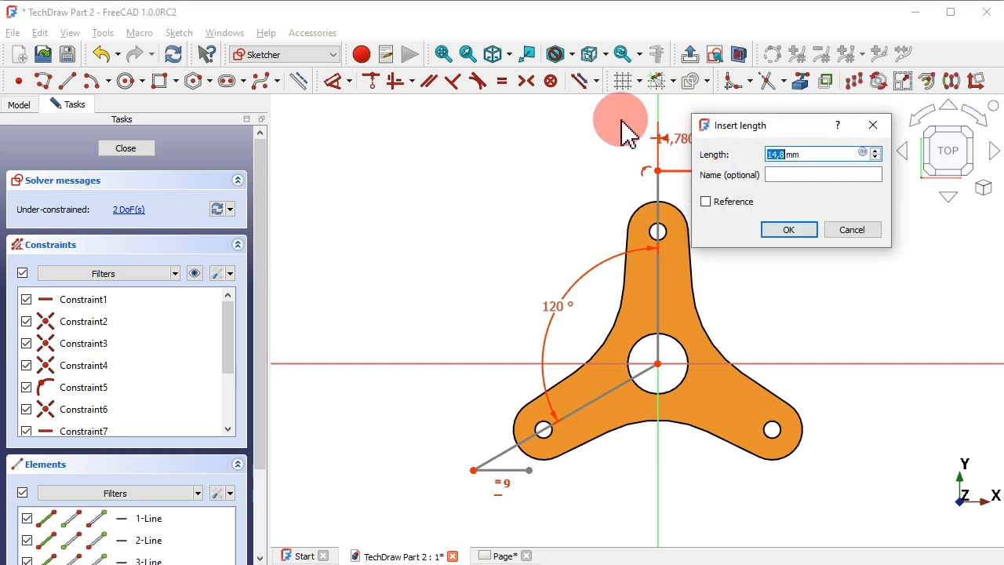
{"action": "key", "text": "Return"}
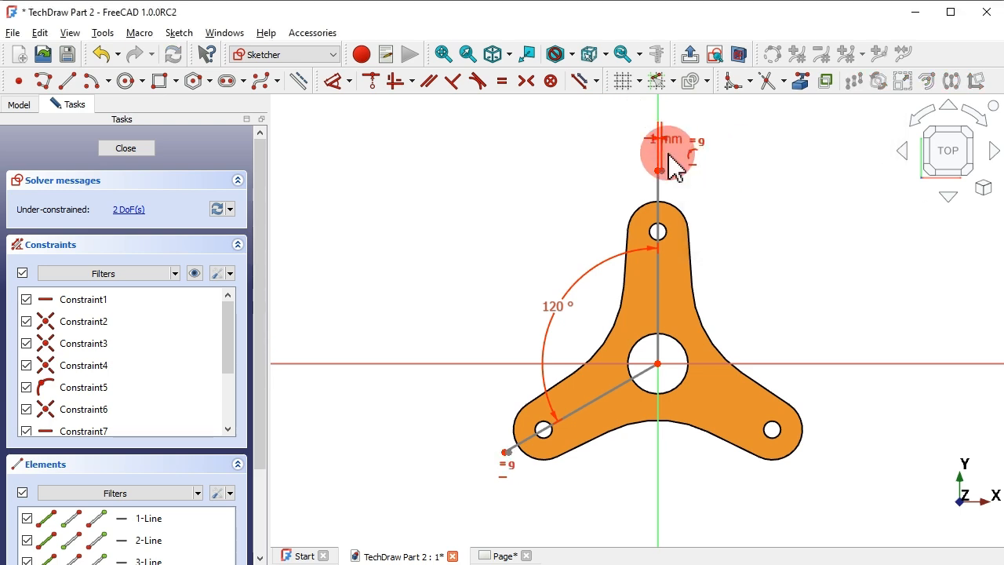
{"action": "key", "text": "Escape"}
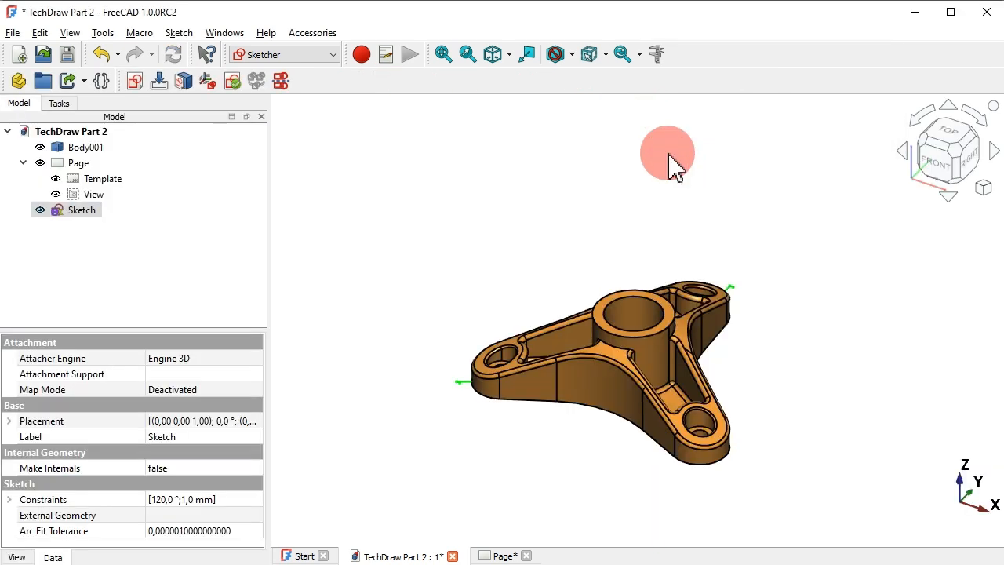
Select the page's top view together with the polyline sketch and switch to the TechDraw workbench
{"action": "left_click", "coordinate": [531, 196]}
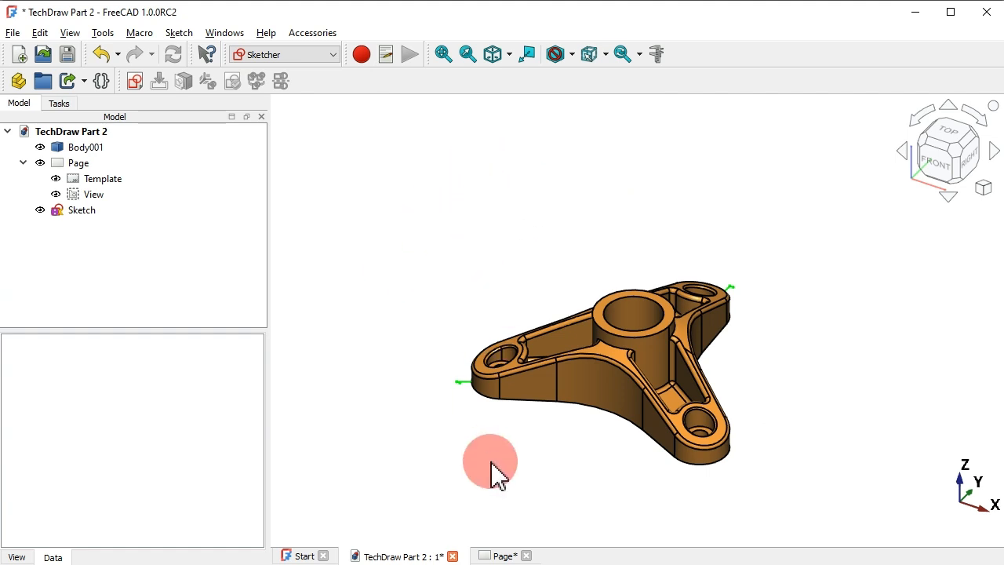
{"action": "left_click", "coordinate": [504, 554]}
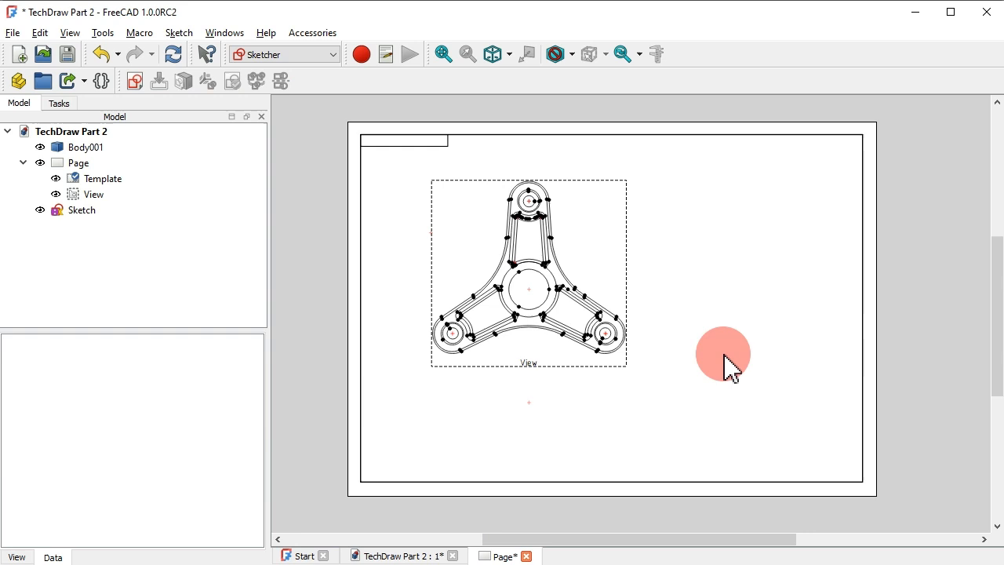
{"action": "left_click", "coordinate": [603, 234]}
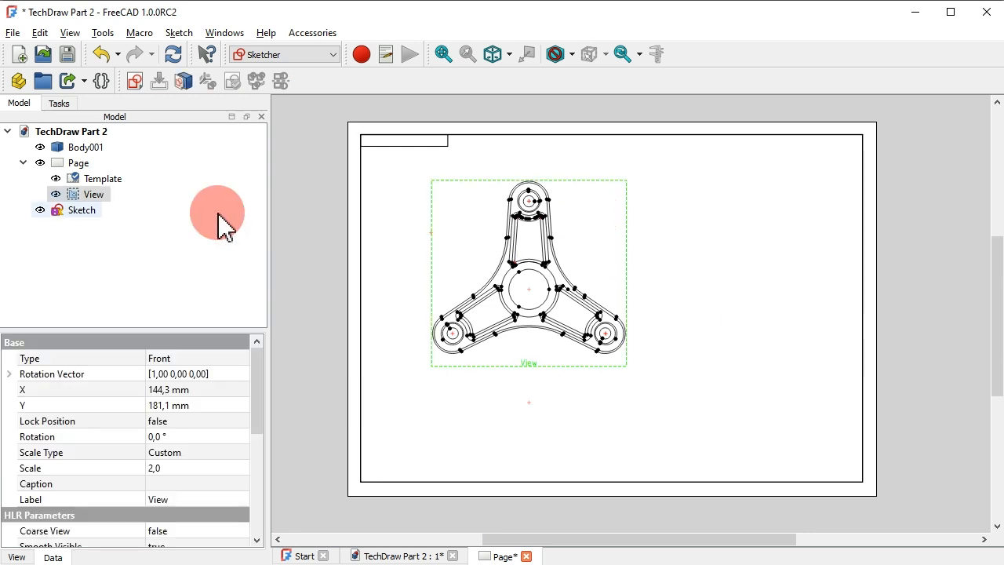
{"action": "left_click", "coordinate": [82, 210], "text": "ctrl"}
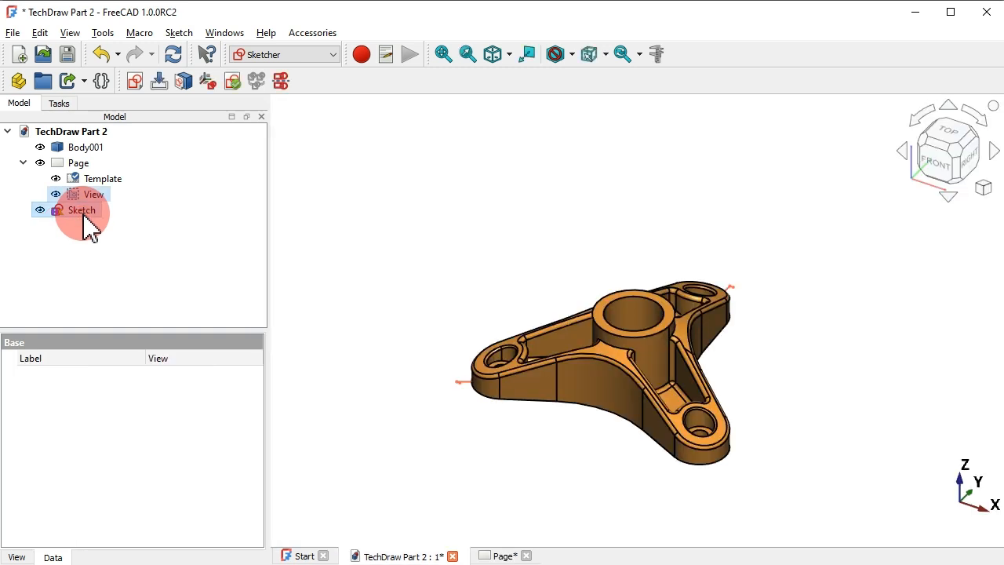
{"action": "left_click", "coordinate": [320, 55]}
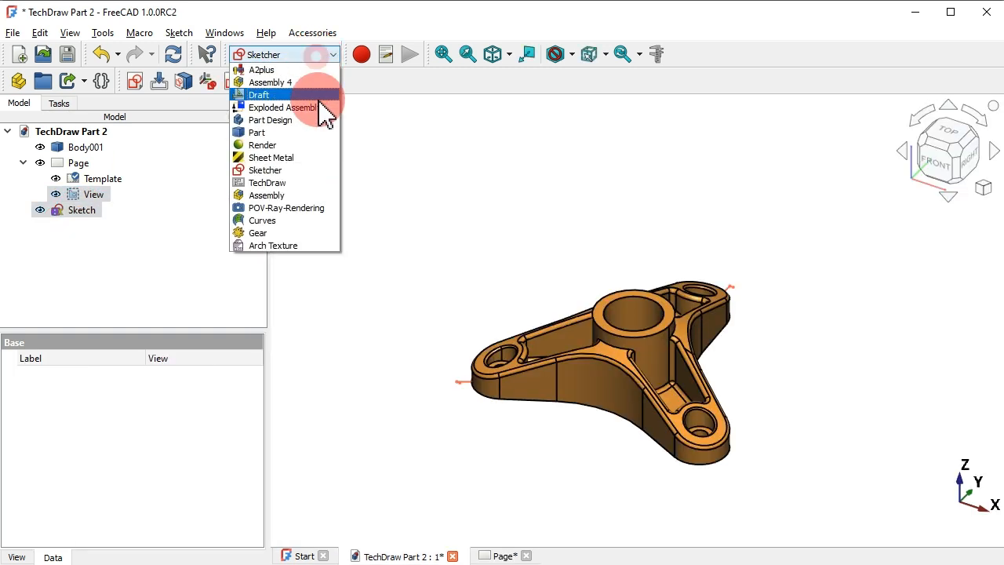
{"action": "left_click", "coordinate": [287, 184]}
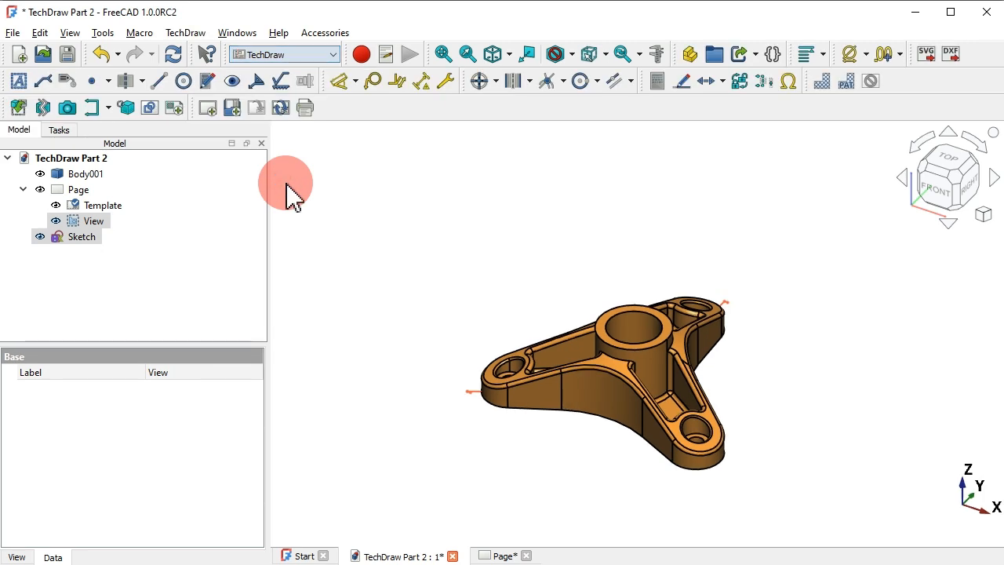
Try a complex section of Body001 along the sketch with Offset projection and view direction (-1, 0, 0), updating the preview
{"action": "left_click", "coordinate": [109, 107]}
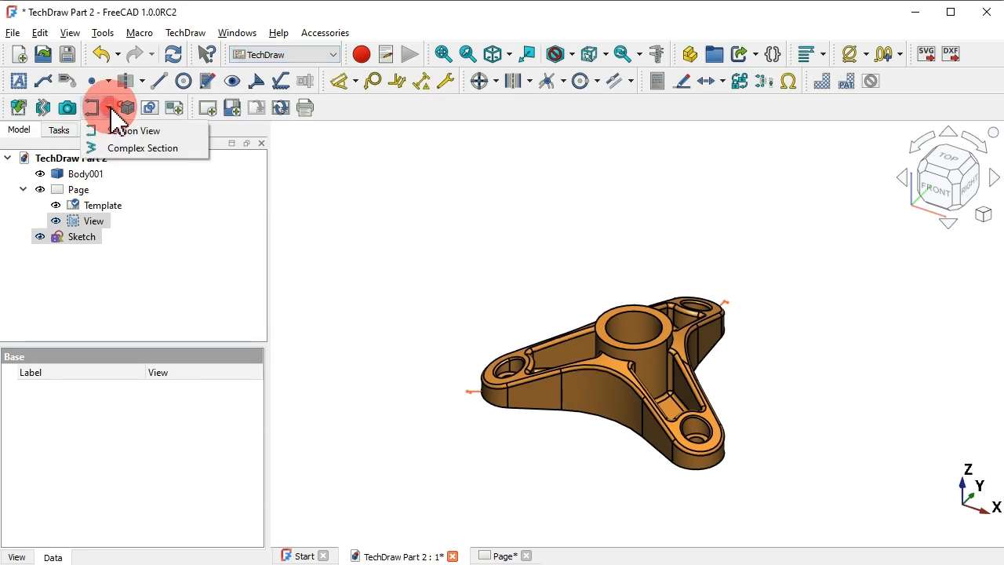
{"action": "left_click", "coordinate": [161, 149]}
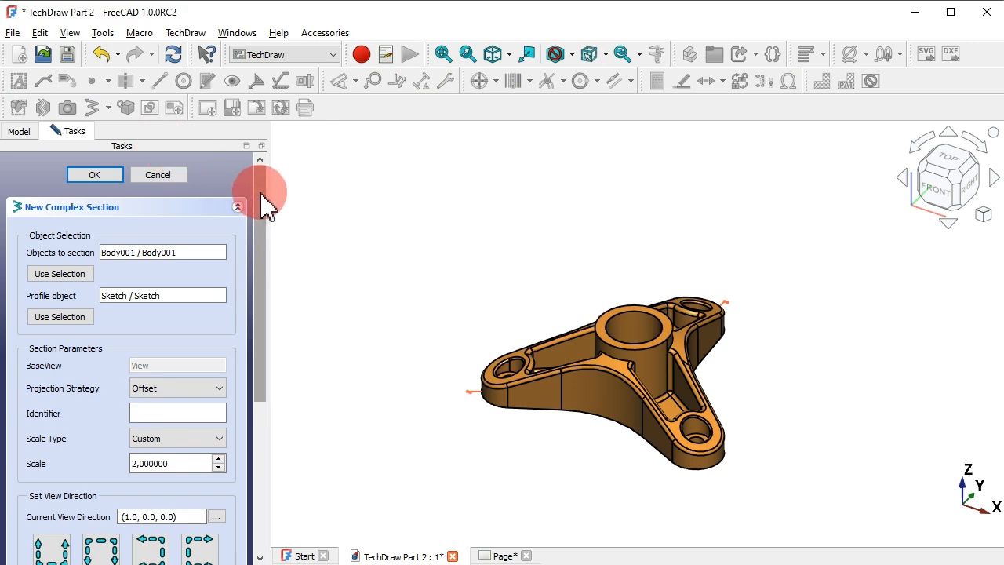
{"action": "left_click_drag", "start_coordinate": [261, 192], "coordinate": [273, 371]}
{"action": "left_click", "coordinate": [508, 555]}
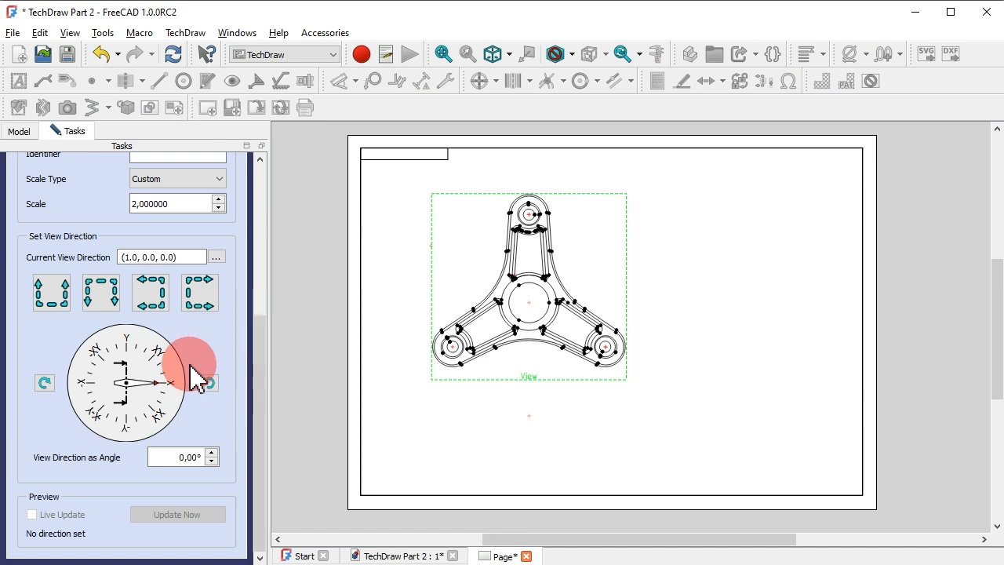
{"action": "left_click", "coordinate": [149, 290]}
{"action": "left_click", "coordinate": [194, 518]}
Move the previewed section well clear of the top view, to its right on the page
{"action": "left_click", "coordinate": [615, 349]}
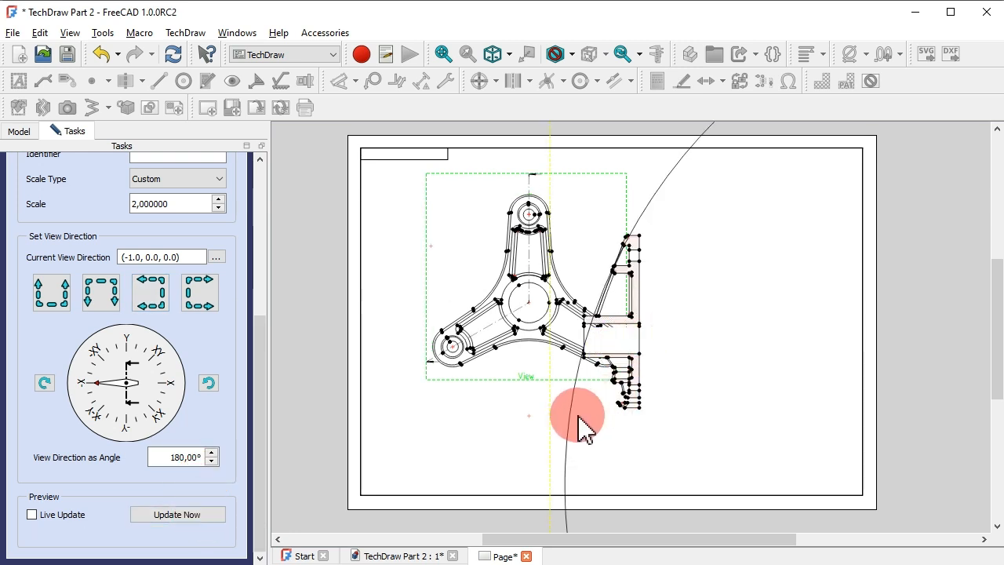
{"action": "left_click", "coordinate": [552, 415]}
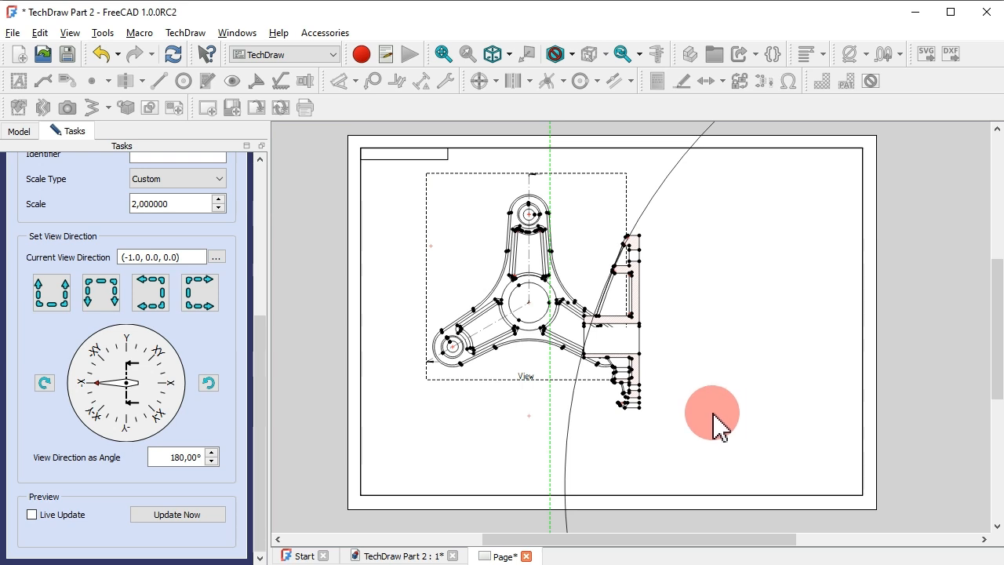
{"action": "left_click_drag", "start_coordinate": [551, 370], "coordinate": [720, 322]}
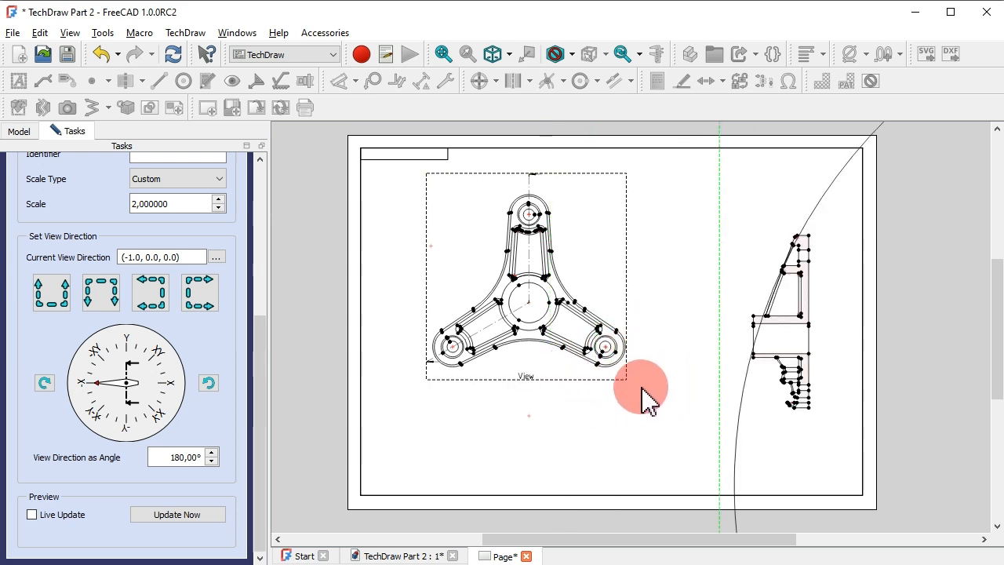
Turn off the view frames to inspect the previewed section, and cancel the new complex section
{"action": "scroll", "coordinate": [582, 416], "scroll_direction": "down", "scroll_amount": 5}
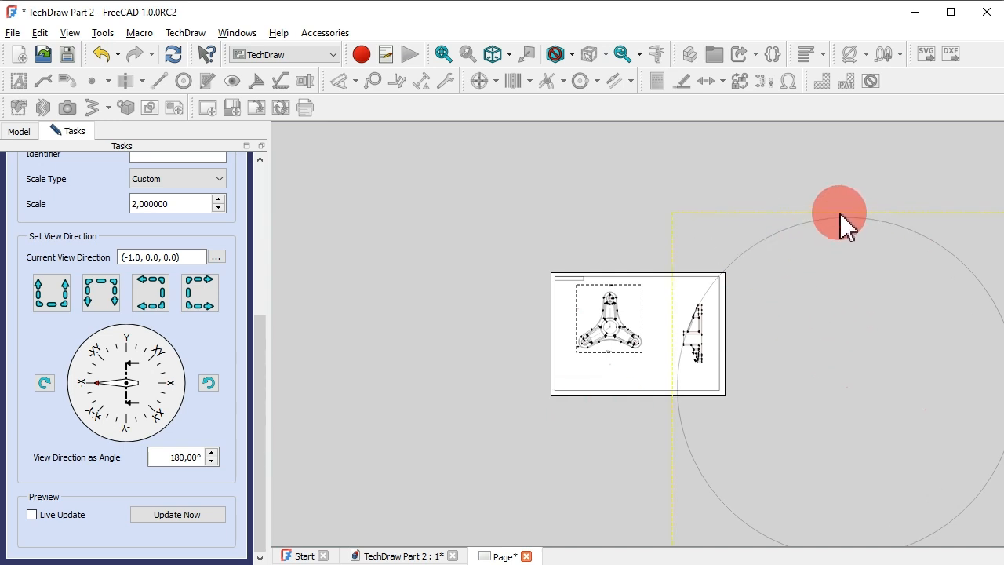
{"action": "scroll", "coordinate": [763, 329], "scroll_direction": "up", "scroll_amount": 6}
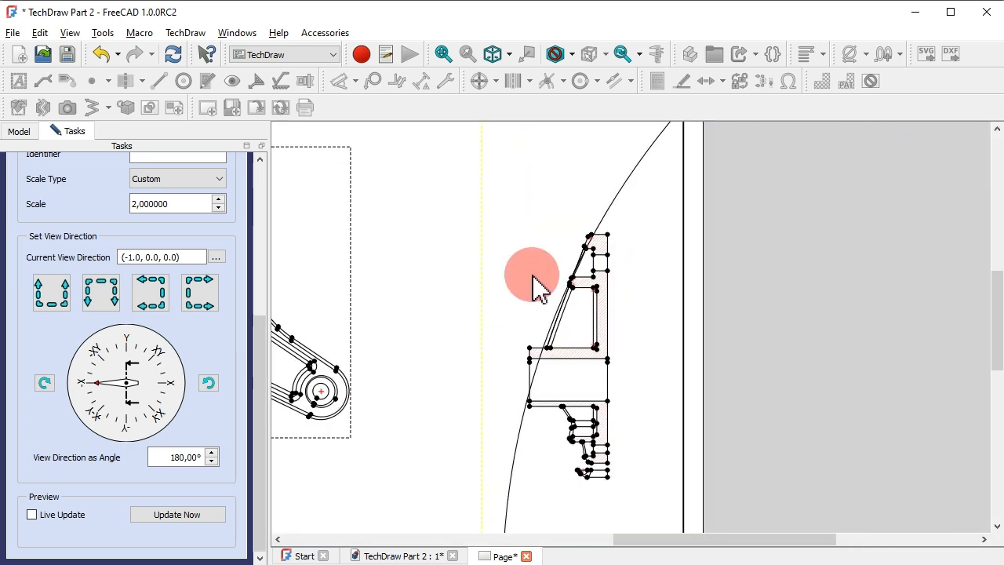
{"action": "right_click", "coordinate": [472, 272]}
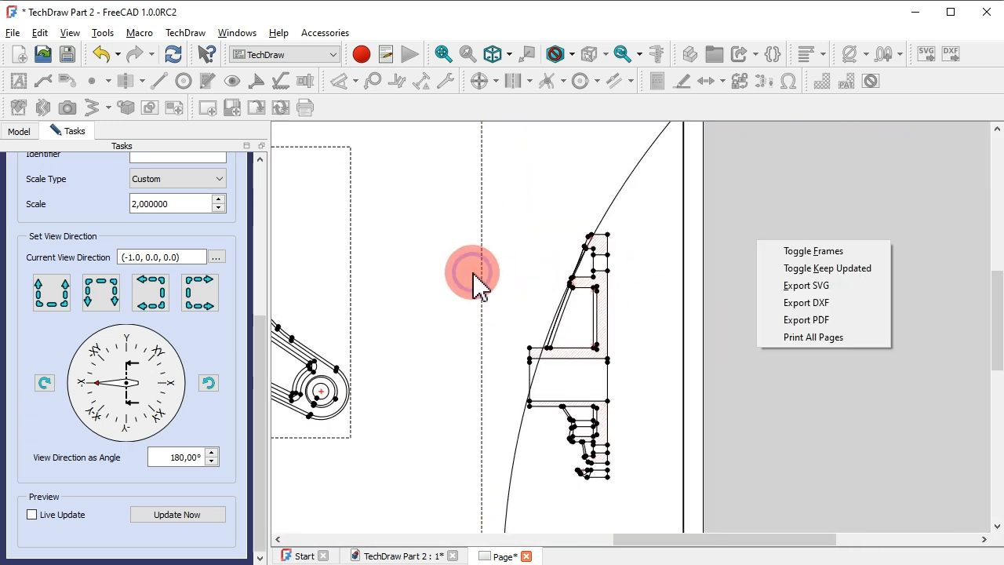
{"action": "left_click", "coordinate": [796, 251]}
{"action": "scroll", "coordinate": [641, 289], "scroll_direction": "up", "scroll_amount": 2}
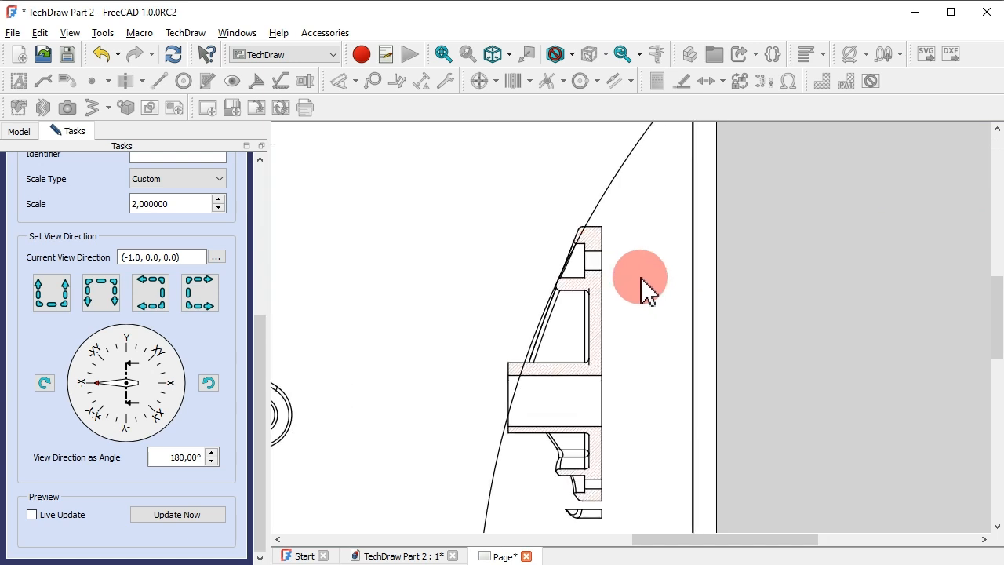
{"action": "scroll", "coordinate": [642, 282], "scroll_direction": "down", "scroll_amount": 4}
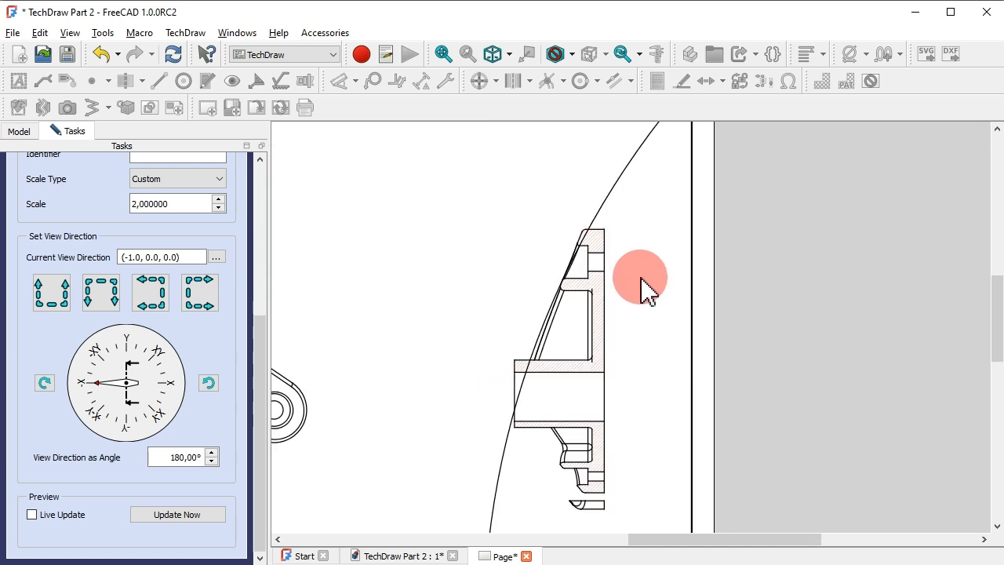
{"action": "scroll", "coordinate": [642, 288], "scroll_direction": "down", "scroll_amount": 1}
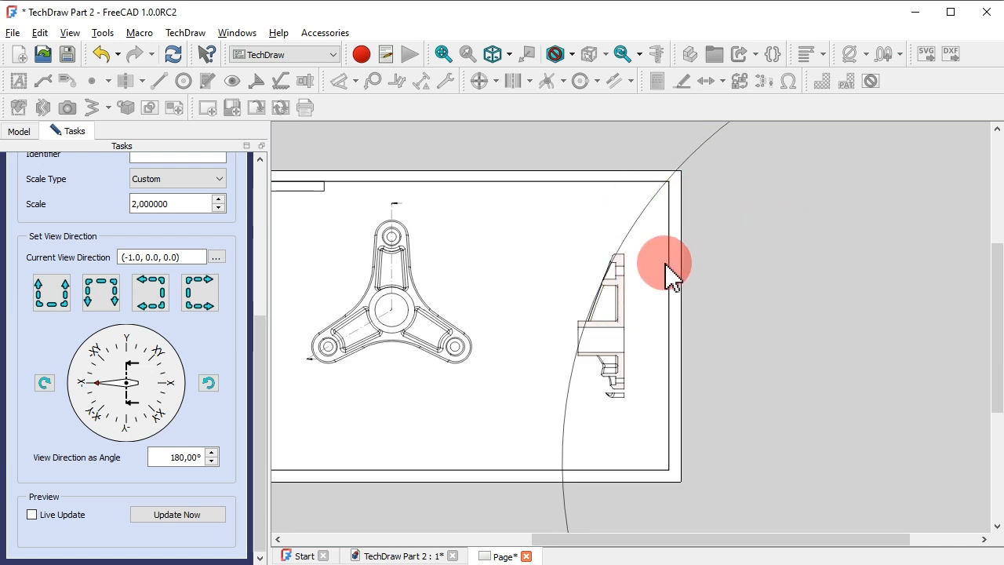
{"action": "left_click_drag", "start_coordinate": [260, 365], "coordinate": [259, 187]}
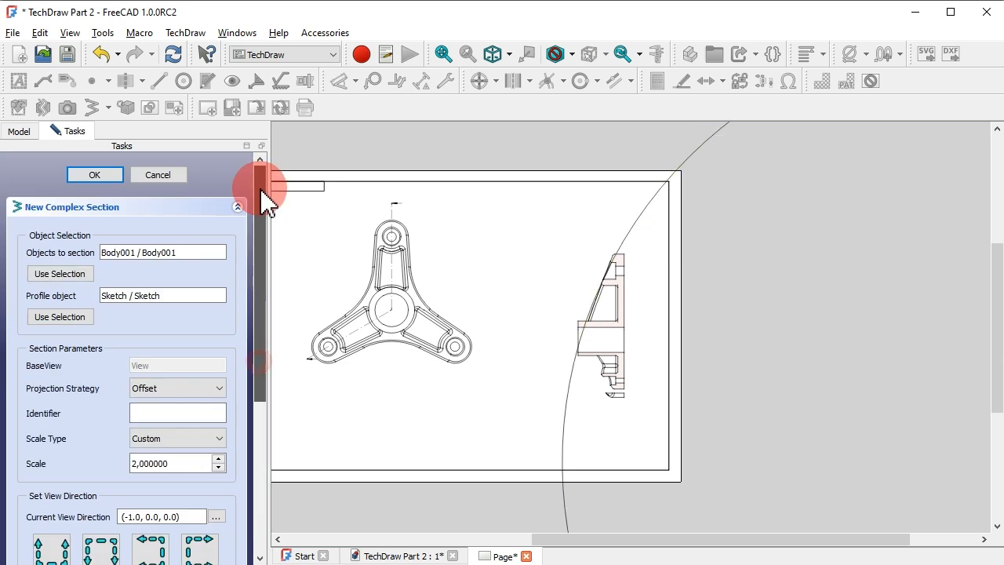
{"action": "left_click", "coordinate": [169, 174]}
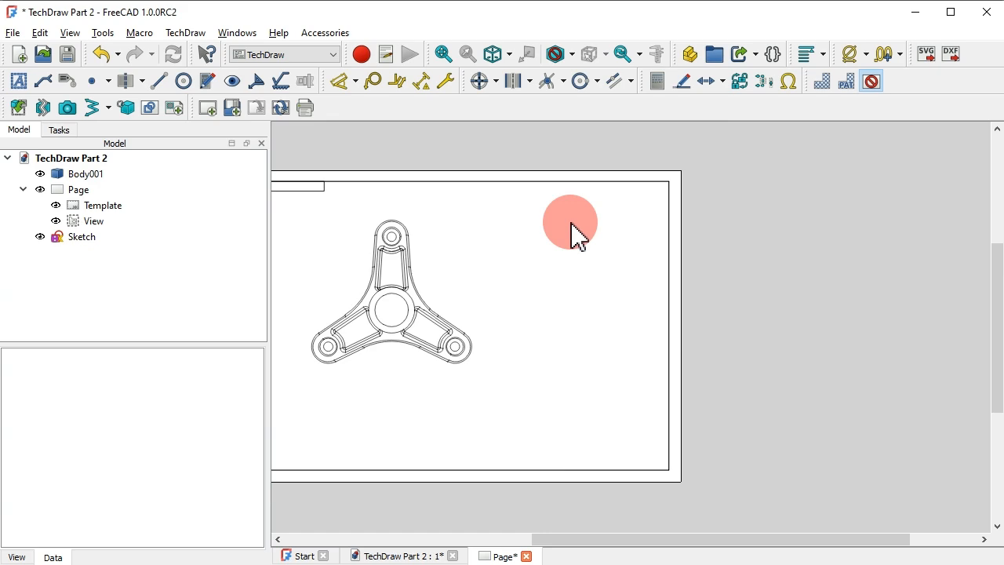
Look at Section A-A in the reference drawing image and return to the 3D model view
{"action": "mouse_move", "coordinate": [571, 234]}
{"action": "middle_mouse_down"}
{"action": "mouse_move", "coordinate": [749, 246]}
{"action": "mouse_move", "coordinate": [733, 230]}
{"action": "middle_mouse_up"}
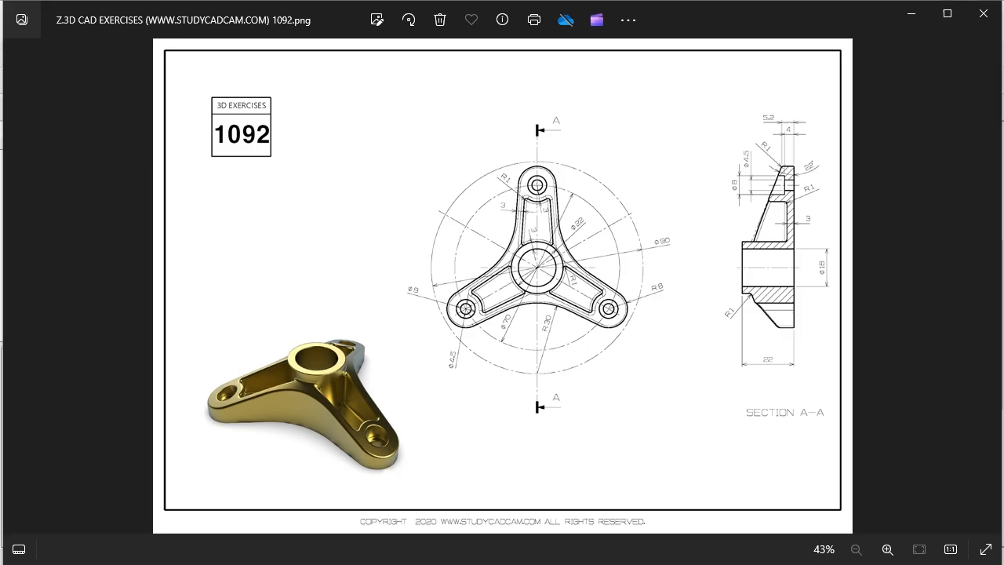
{"action": "left_click", "coordinate": [375, 564]}
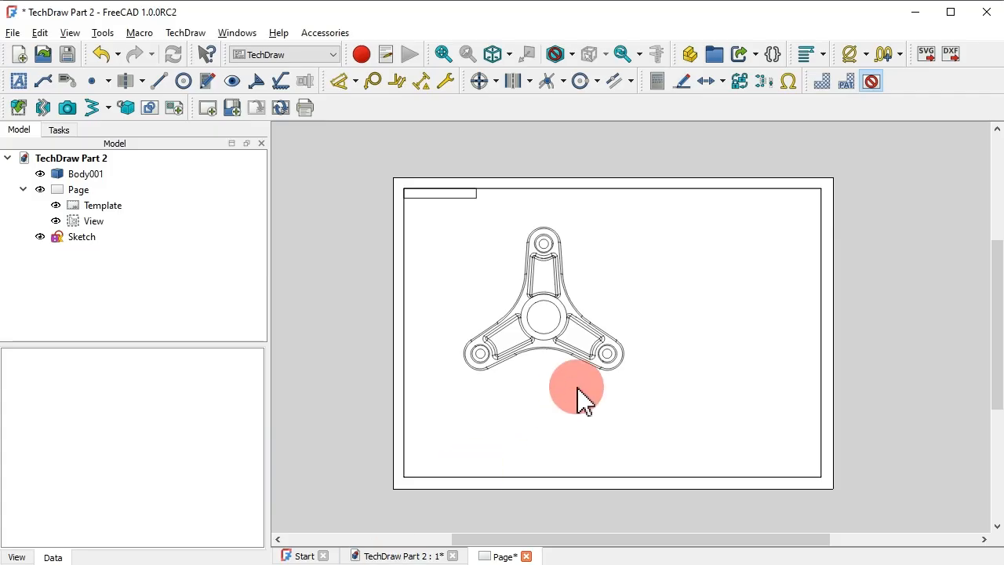
{"action": "left_click", "coordinate": [397, 556]}
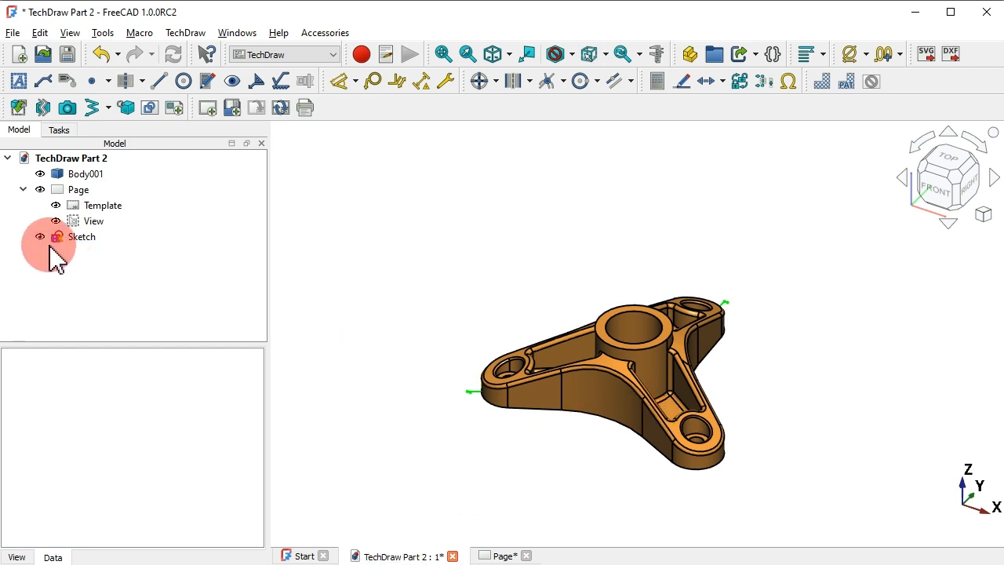
Delete the section-line sketch from the model
{"action": "left_click", "coordinate": [79, 237]}
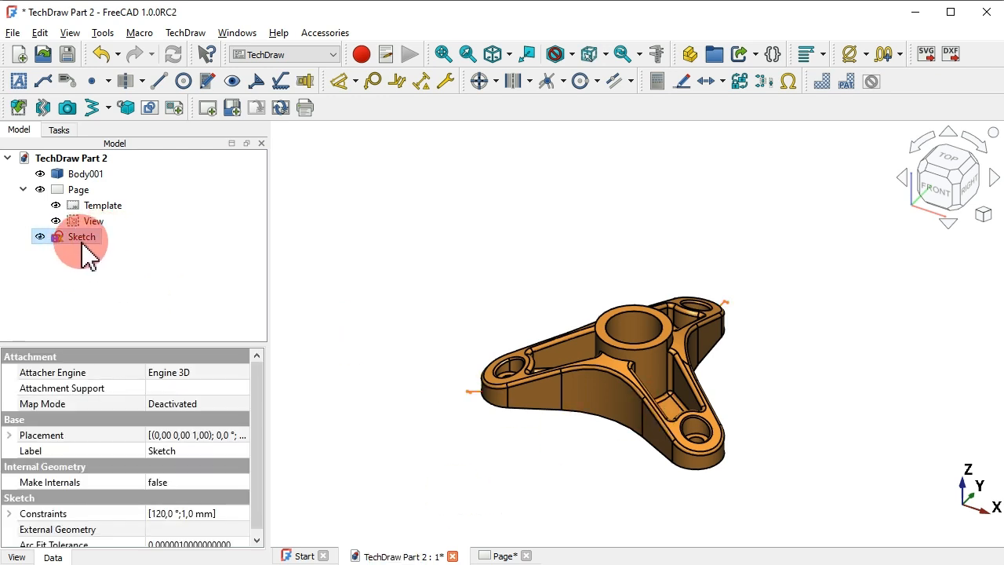
{"action": "key", "text": "Delete"}
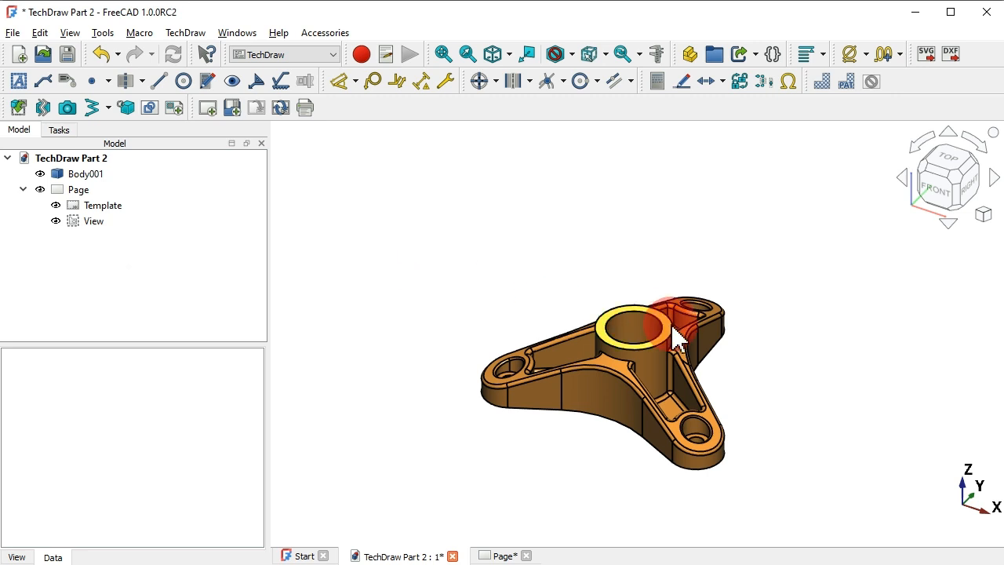
{"action": "scroll", "coordinate": [670, 323], "scroll_direction": "up", "scroll_amount": 3}
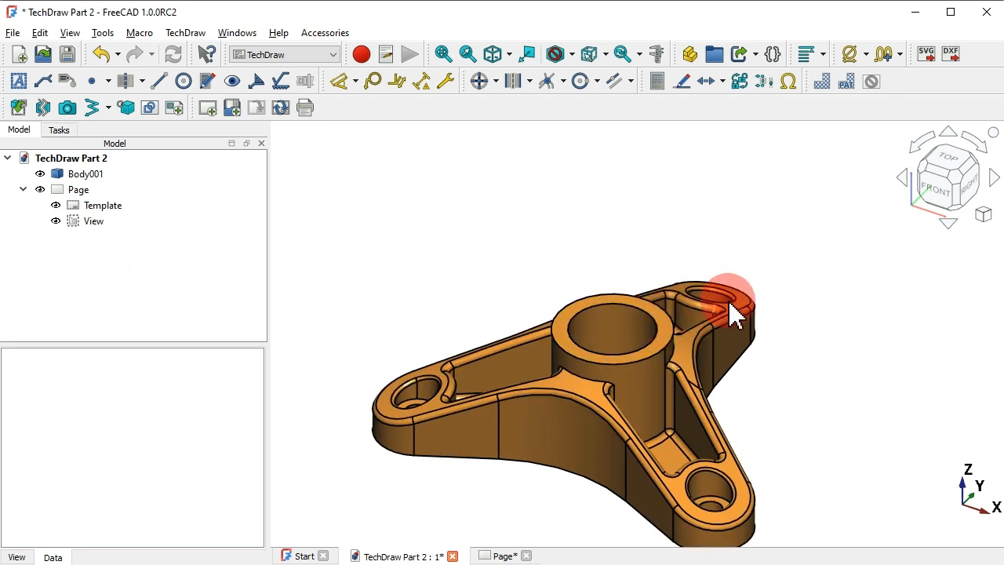
{"action": "scroll", "coordinate": [587, 250], "scroll_direction": "down", "scroll_amount": 2}
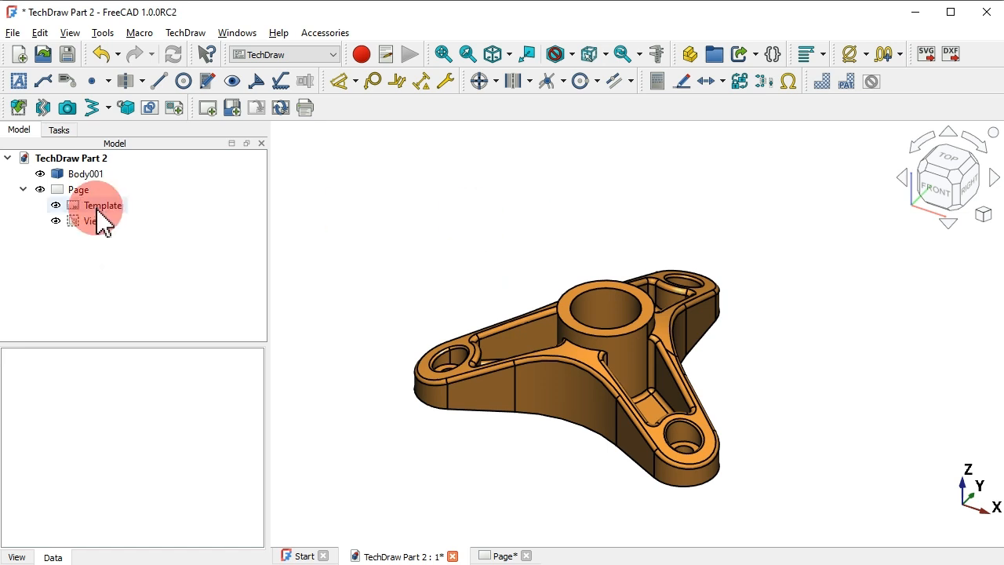
Set Body001's line width and point size to 1 and return to the 3D model view
{"action": "left_click", "coordinate": [88, 174]}
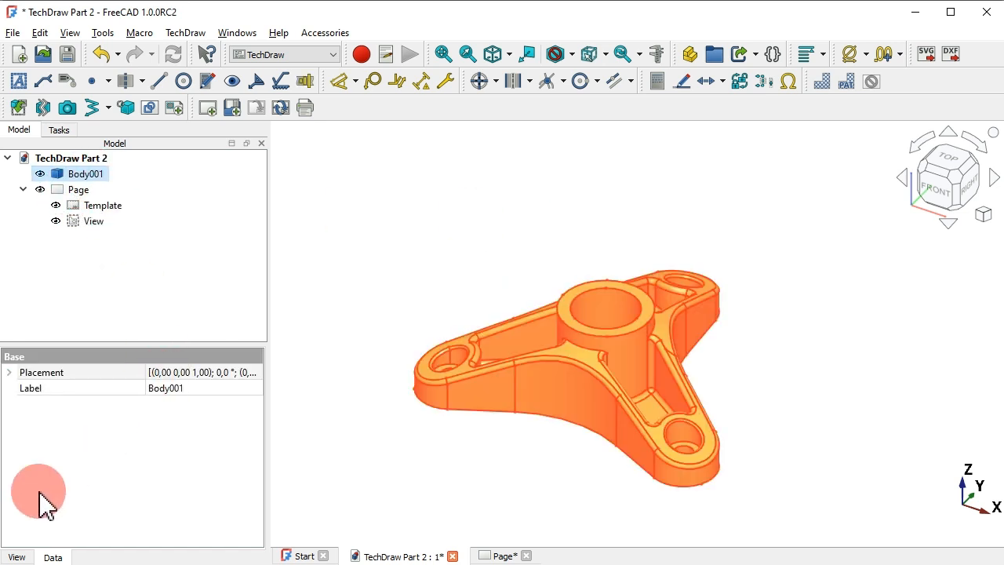
{"action": "left_click", "coordinate": [17, 557]}
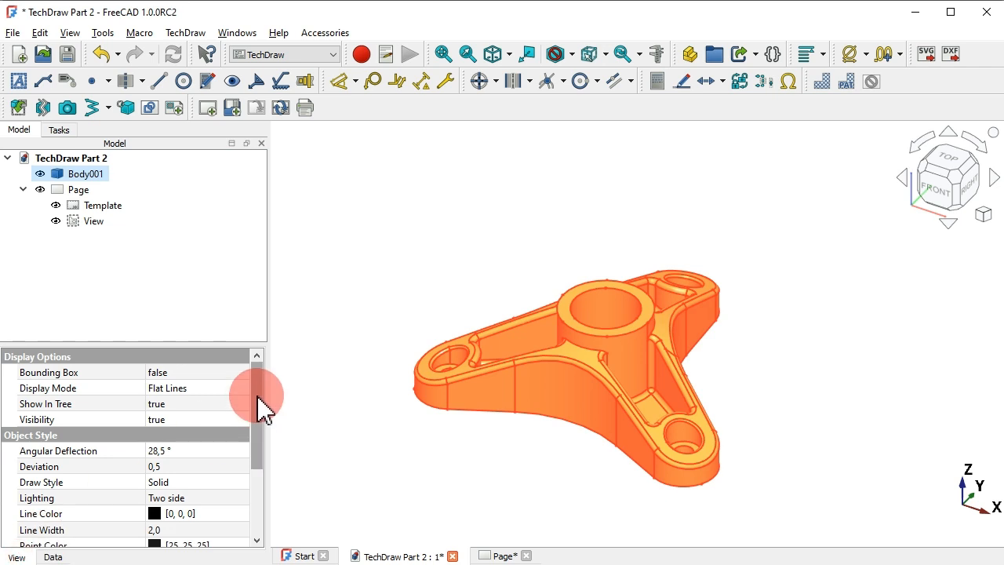
{"action": "left_click_drag", "start_coordinate": [258, 404], "coordinate": [259, 459]}
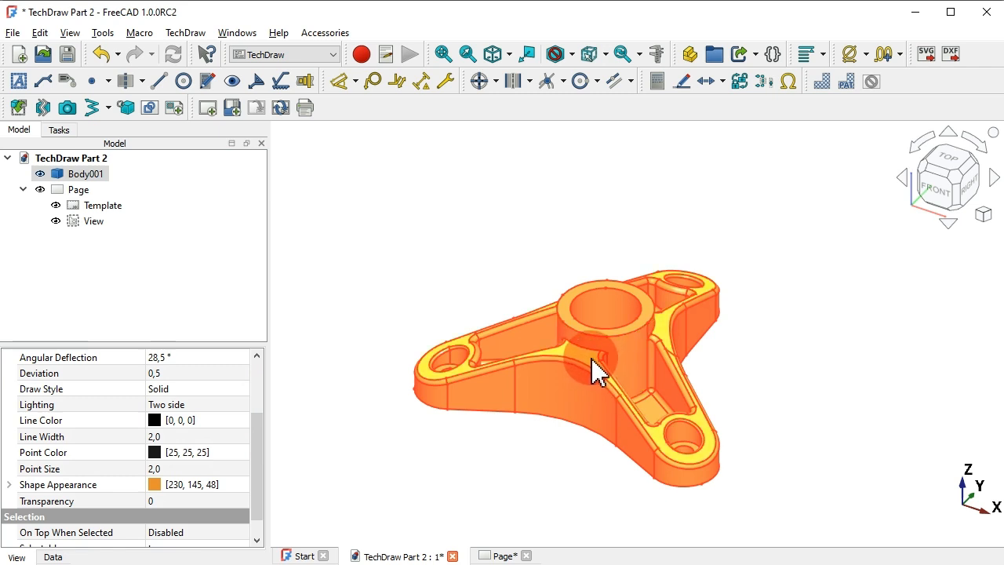
{"action": "left_click", "coordinate": [215, 439]}
{"action": "type", "text": "1"}
{"action": "key", "text": "Return"}
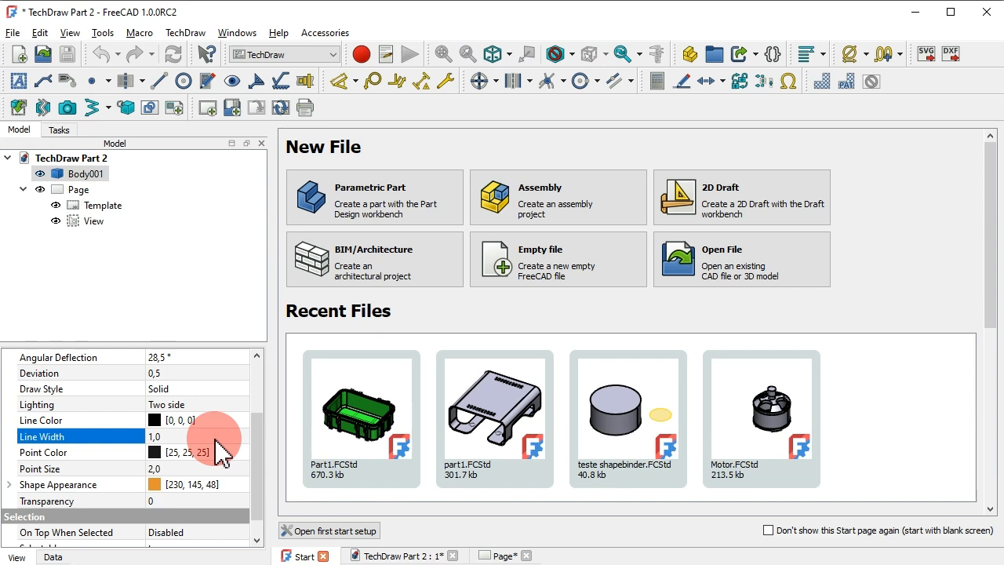
{"action": "left_click", "coordinate": [224, 469]}
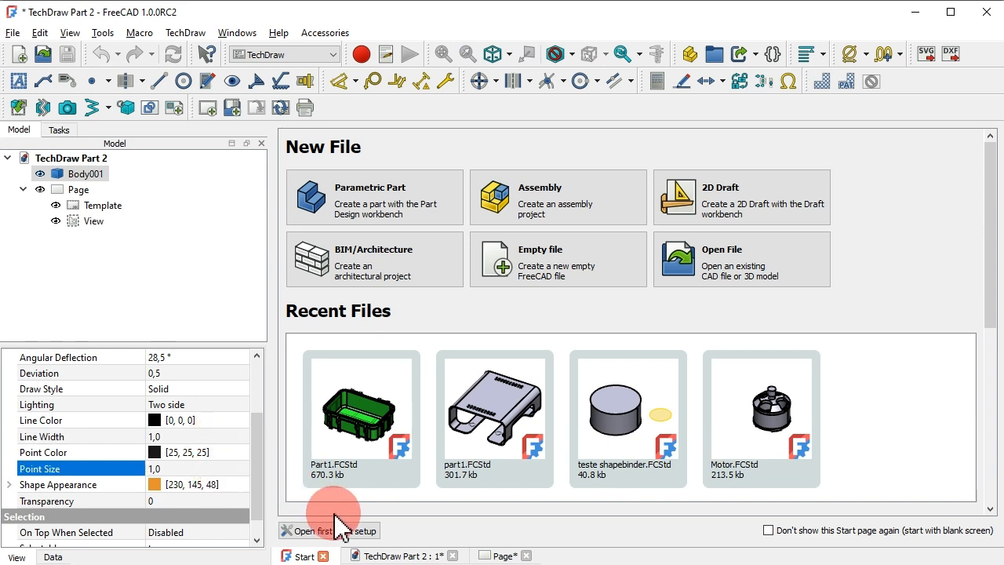
{"action": "left_click", "coordinate": [392, 555]}
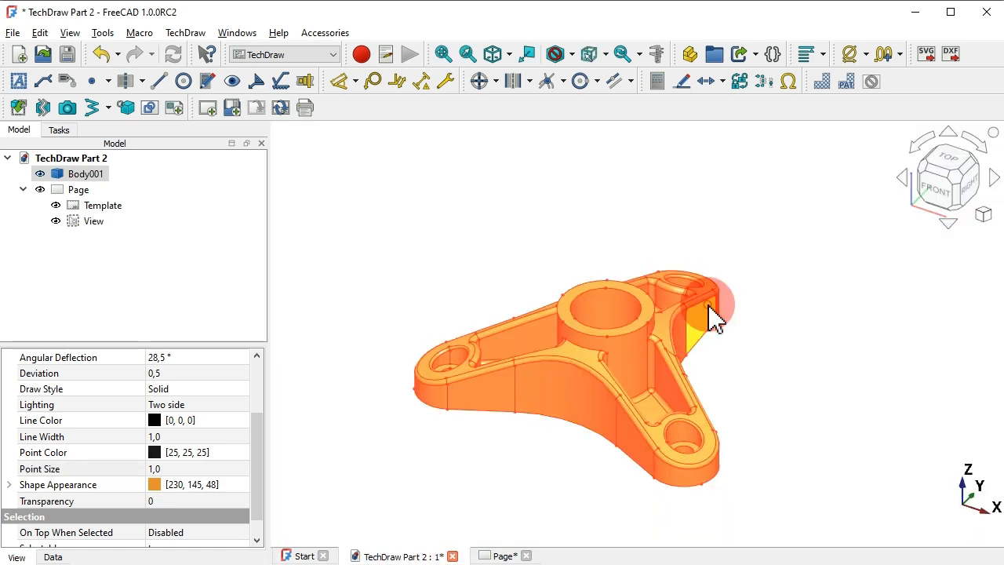
{"action": "left_click", "coordinate": [796, 305]}
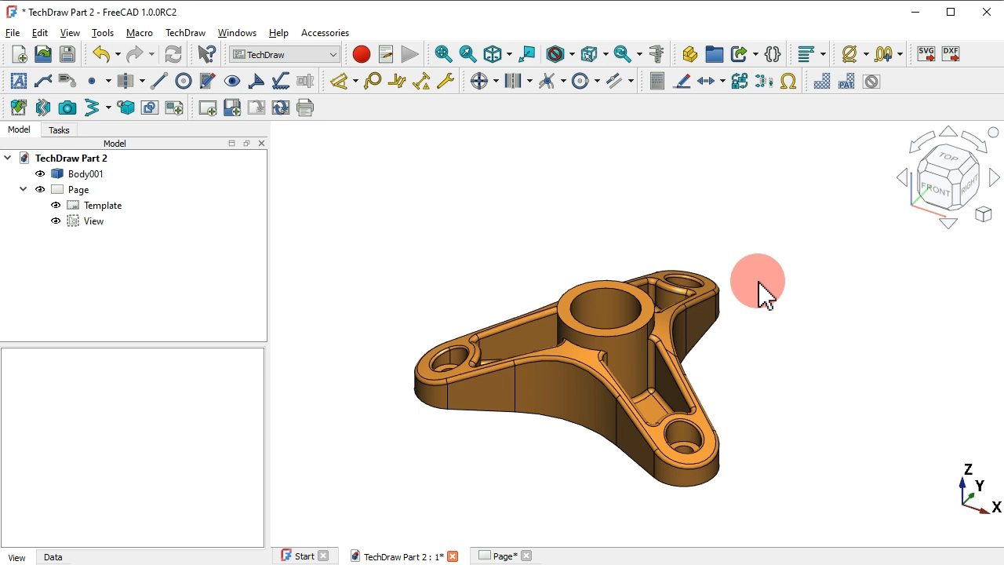
Frame the part in the 3D view and insert it on the drawing page as an uncropped active view image without background
{"action": "scroll", "coordinate": [755, 368], "scroll_direction": "up", "scroll_amount": 2}
{"action": "middle_click_drag", "start_coordinate": [755, 375], "coordinate": [803, 327]}
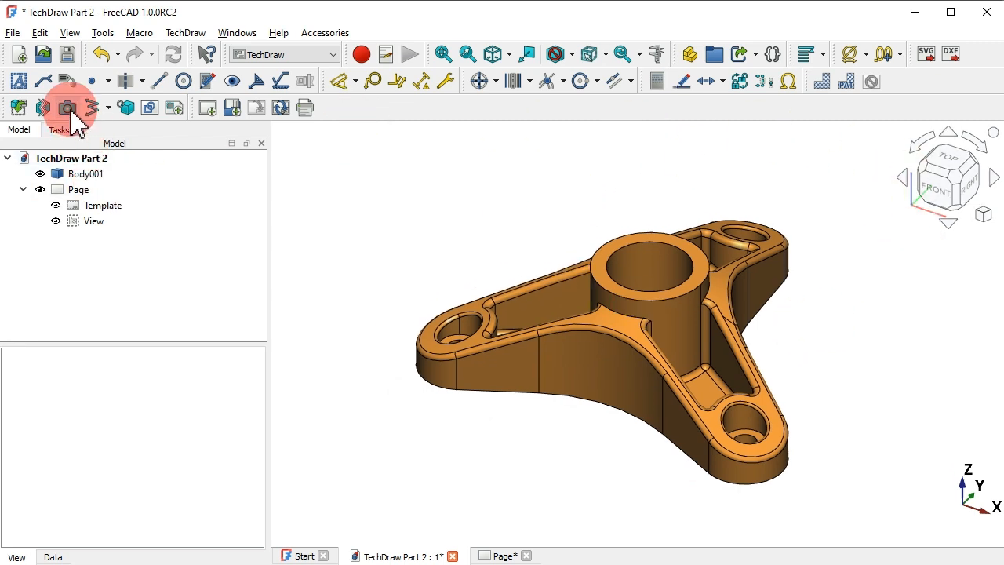
{"action": "left_click", "coordinate": [67, 107]}
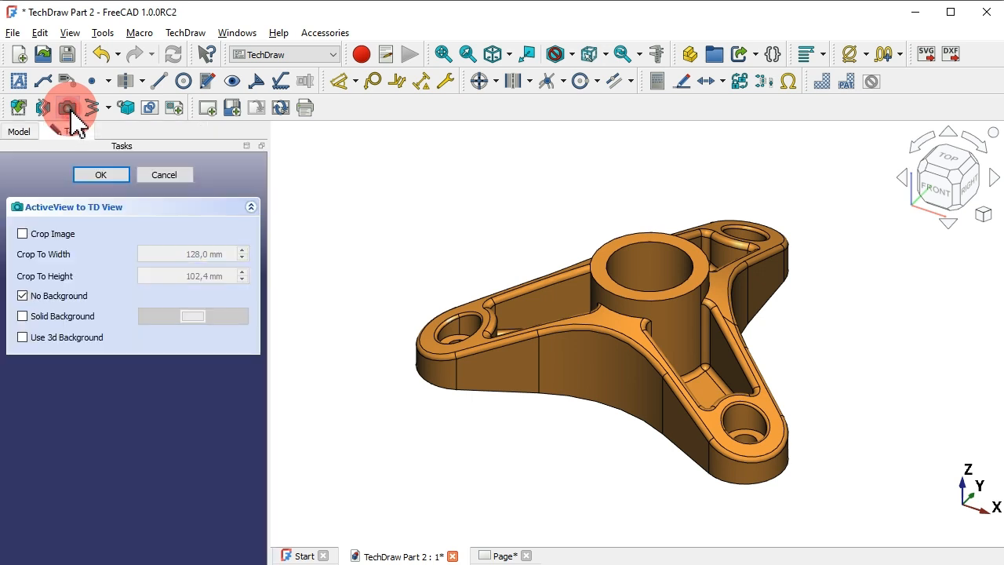
{"action": "left_click", "coordinate": [110, 174]}
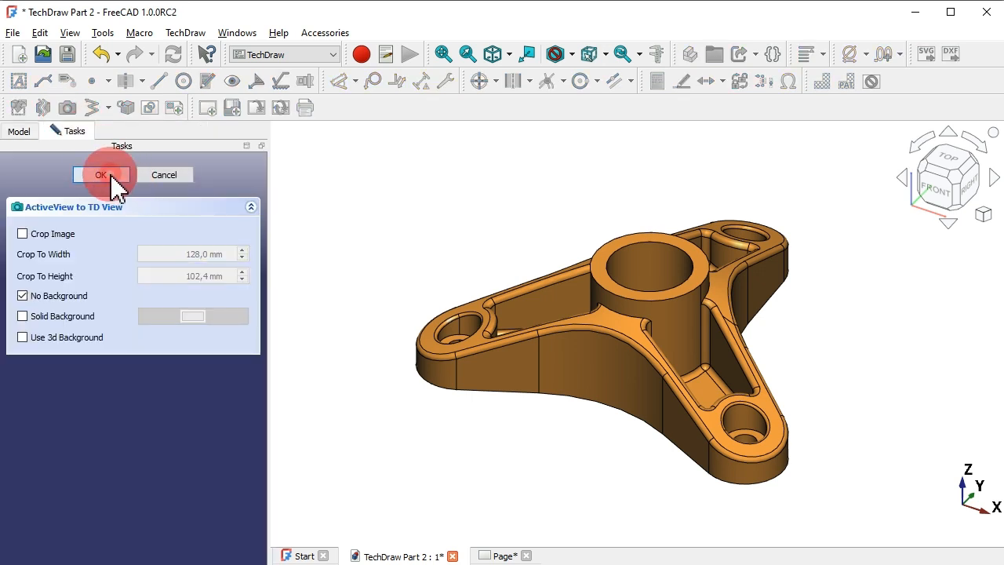
{"action": "left_click", "coordinate": [498, 554]}
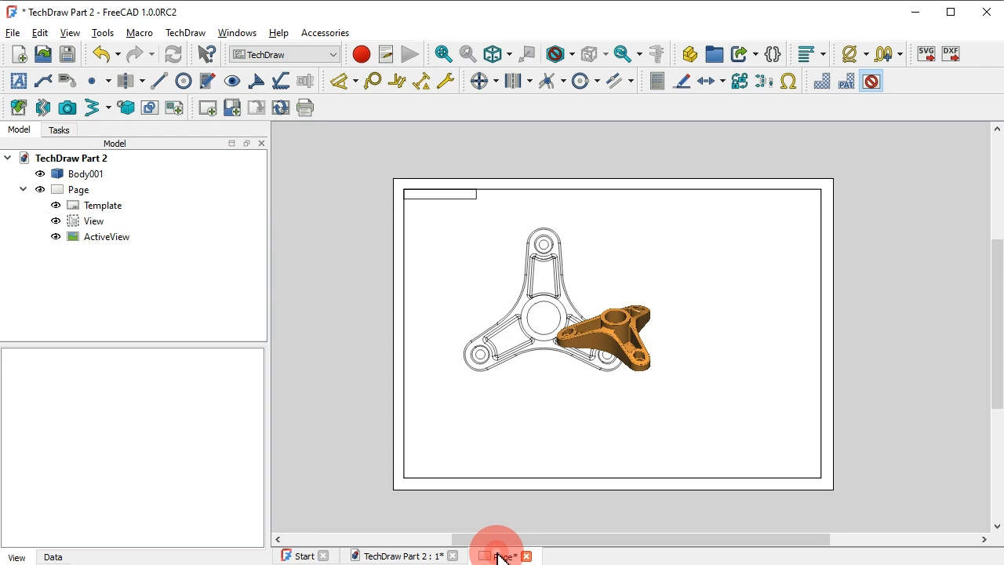
Show the view frames and move the active view image below the top view, to about X 89, Y 67 mm
{"action": "right_click", "coordinate": [749, 354]}
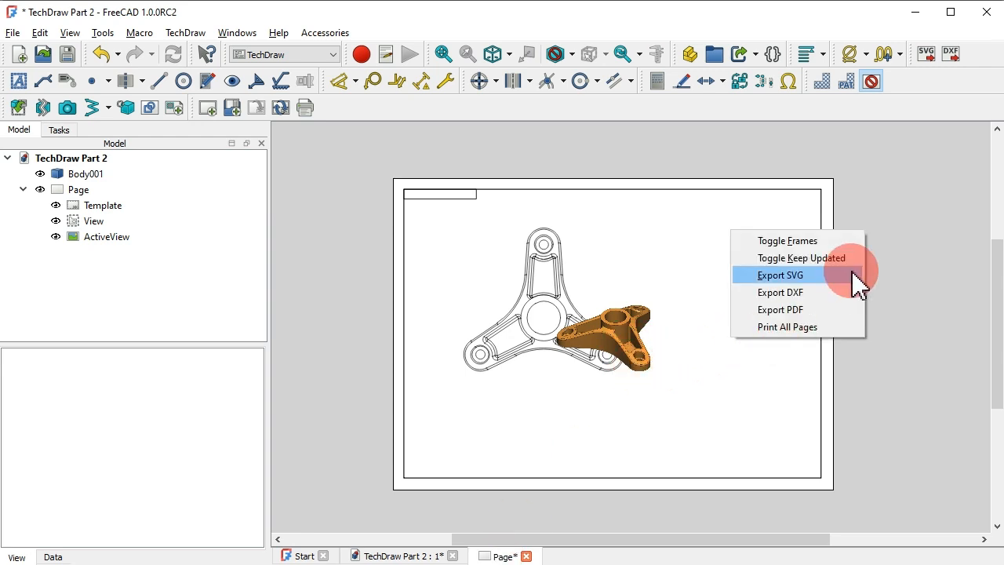
{"action": "left_click", "coordinate": [838, 243]}
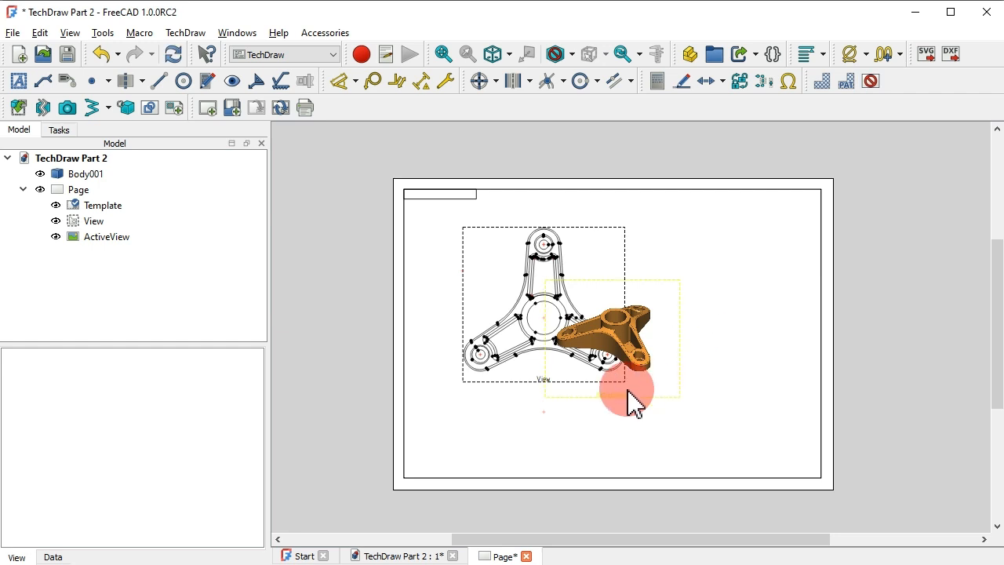
{"action": "left_click_drag", "start_coordinate": [627, 404], "coordinate": [501, 474]}
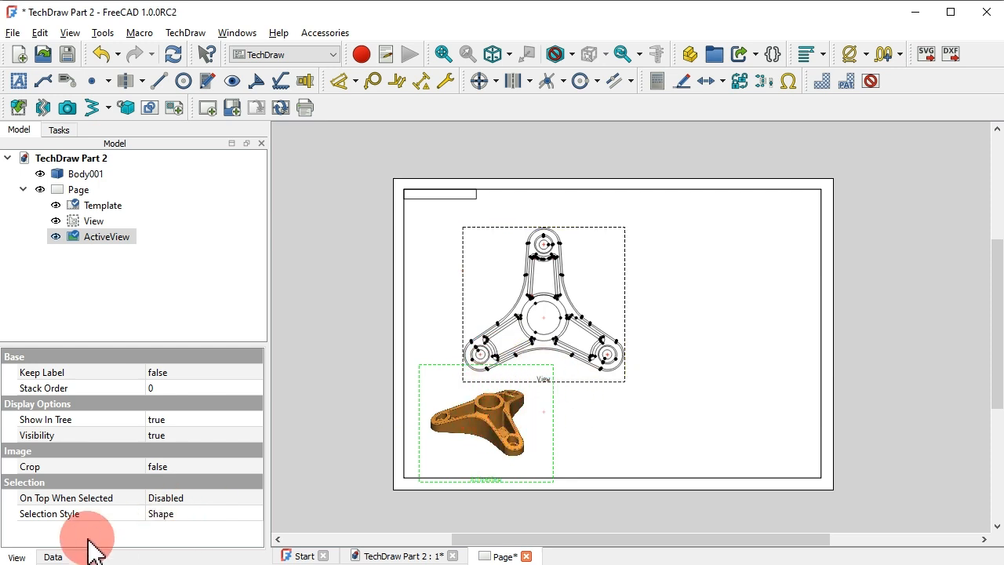
Set the active view image's scale to 2 and place it near the page's lower-right corner, at about X 322, Y 89 mm
{"action": "left_click", "coordinate": [52, 557]}
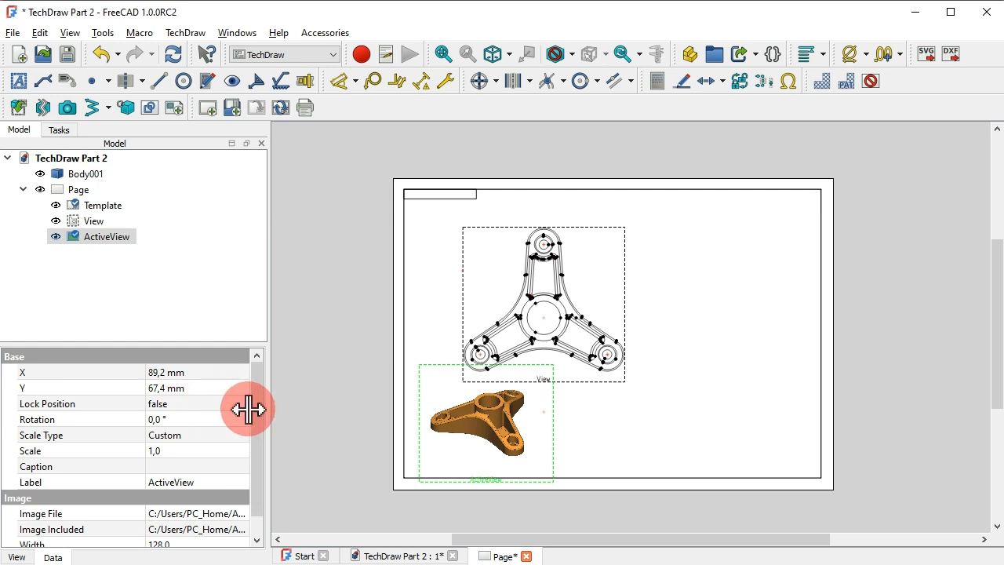
{"action": "left_click", "coordinate": [205, 451]}
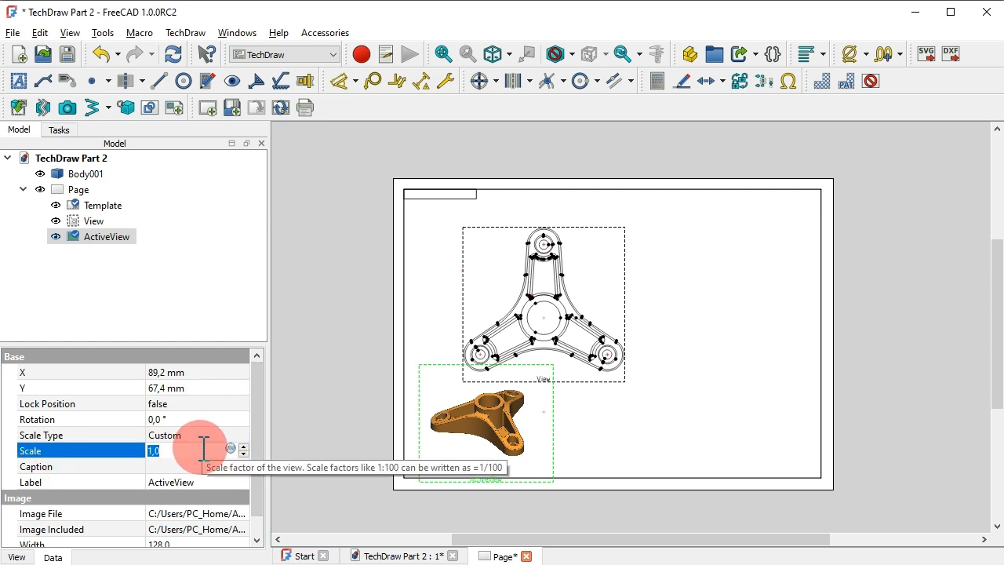
{"action": "key", "text": "Return"}
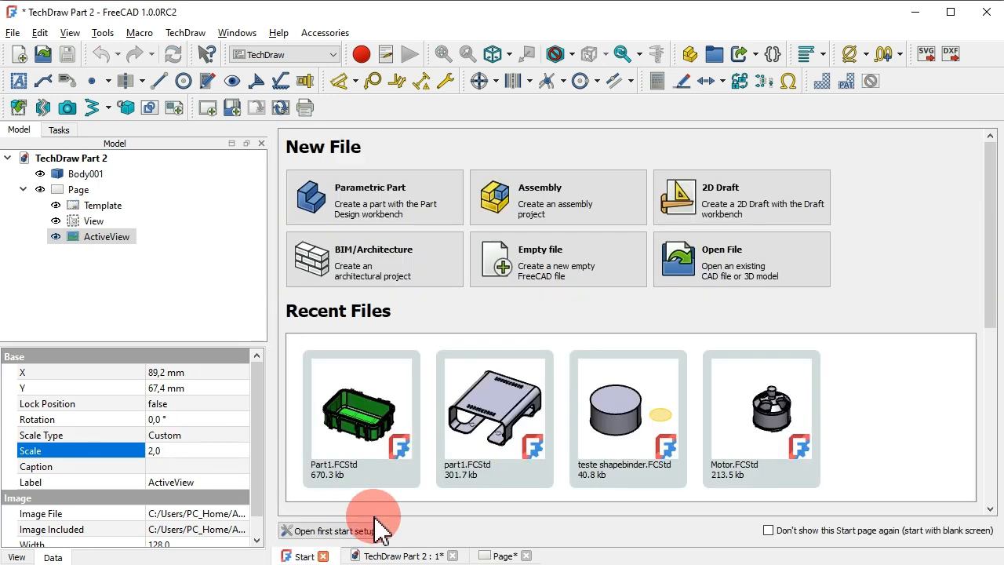
{"action": "left_click", "coordinate": [324, 557]}
{"action": "left_click_drag", "start_coordinate": [573, 431], "coordinate": [841, 412]}
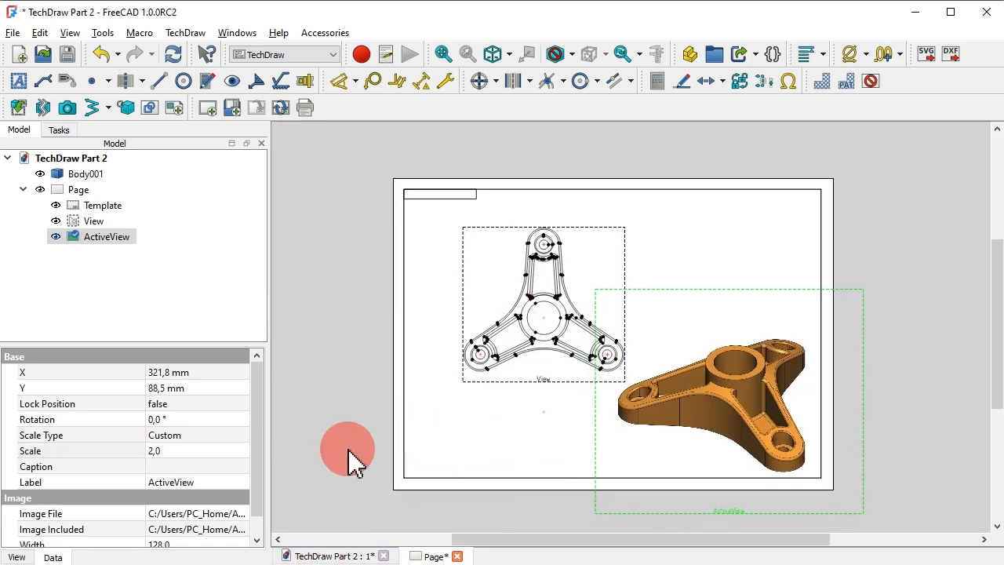
Set the active view image's scale to 1.5
{"action": "left_click", "coordinate": [234, 453]}
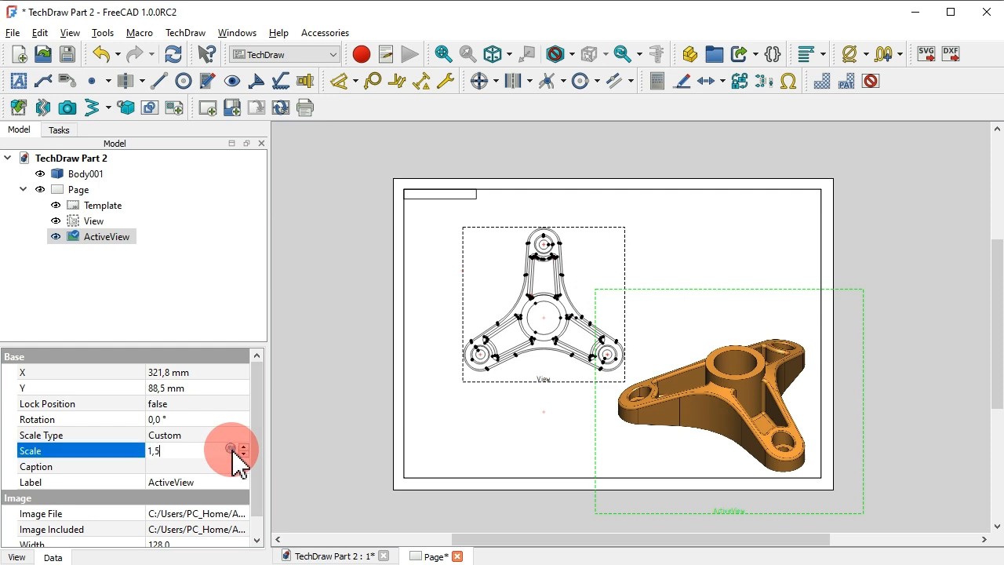
{"action": "type", "text": "1,5"}
{"action": "key", "text": "Return"}
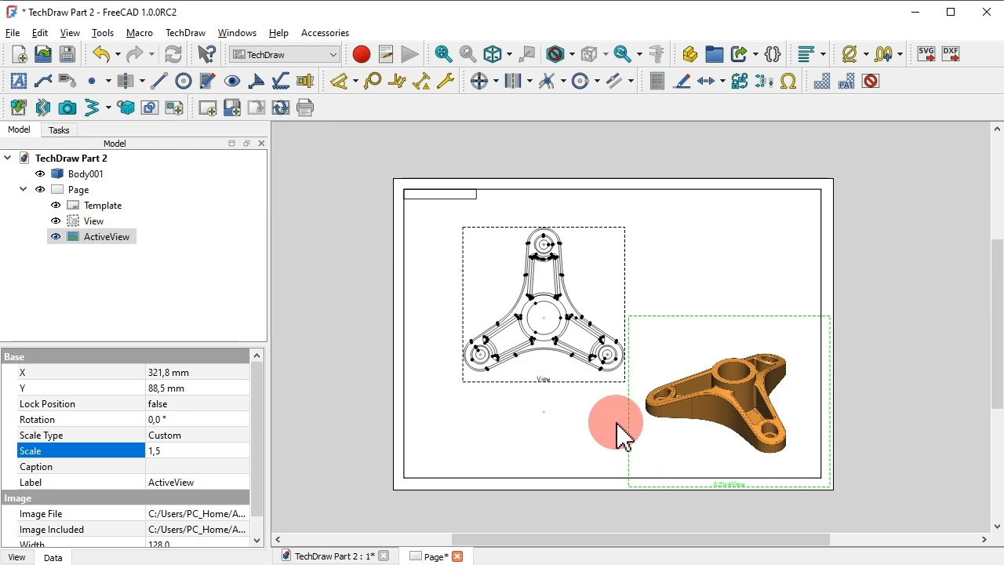
Arrange the page with the top view at about X 287, Y 182 mm and the active view image at about X 112, Y 80 mm
{"action": "left_click_drag", "start_coordinate": [542, 380], "coordinate": [692, 346]}
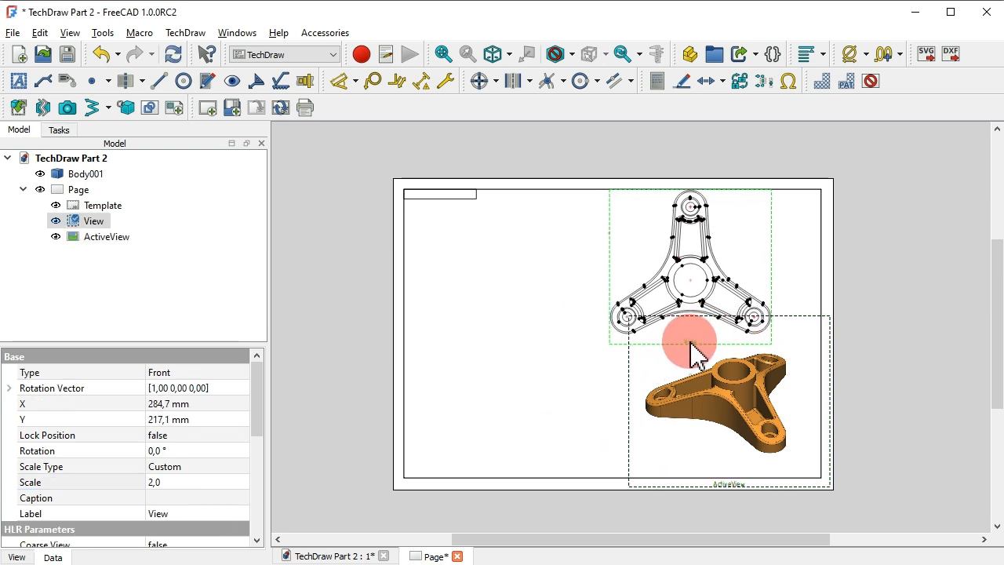
{"action": "left_click_drag", "start_coordinate": [654, 455], "coordinate": [441, 473]}
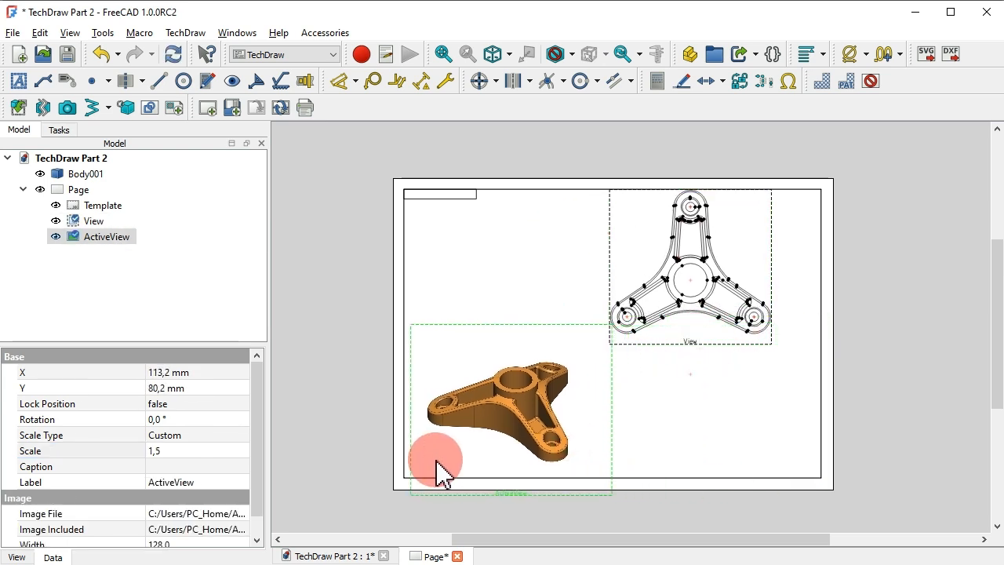
{"action": "left_click_drag", "start_coordinate": [692, 344], "coordinate": [702, 394]}
{"action": "left_click", "coordinate": [706, 412]}
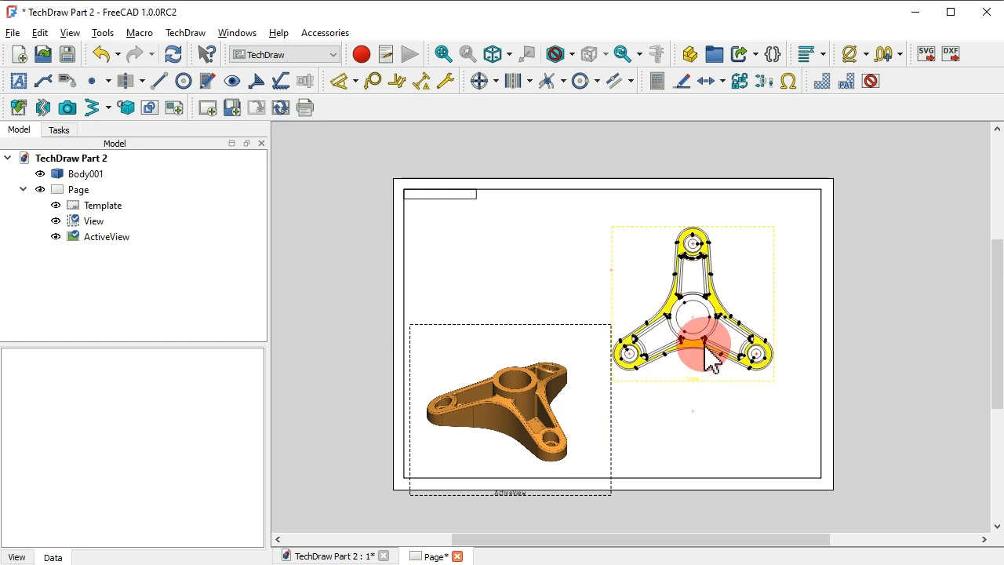
Lock the positions of both the top view and the active view image, and clear the selection
{"action": "left_click", "coordinate": [96, 239]}
{"action": "left_click", "coordinate": [93, 222], "text": "ctrl"}
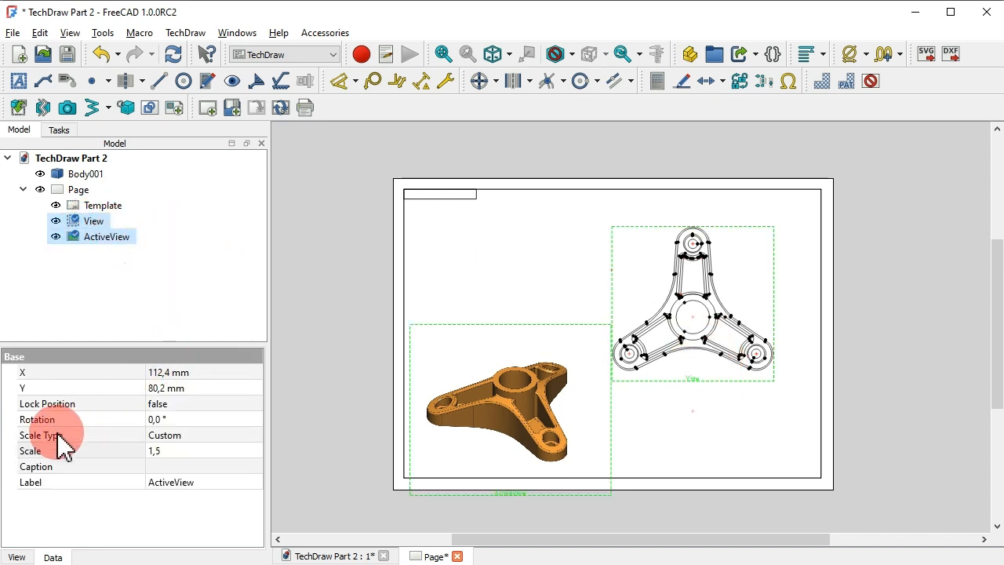
{"action": "left_click", "coordinate": [231, 404]}
{"action": "left_click", "coordinate": [232, 429]}
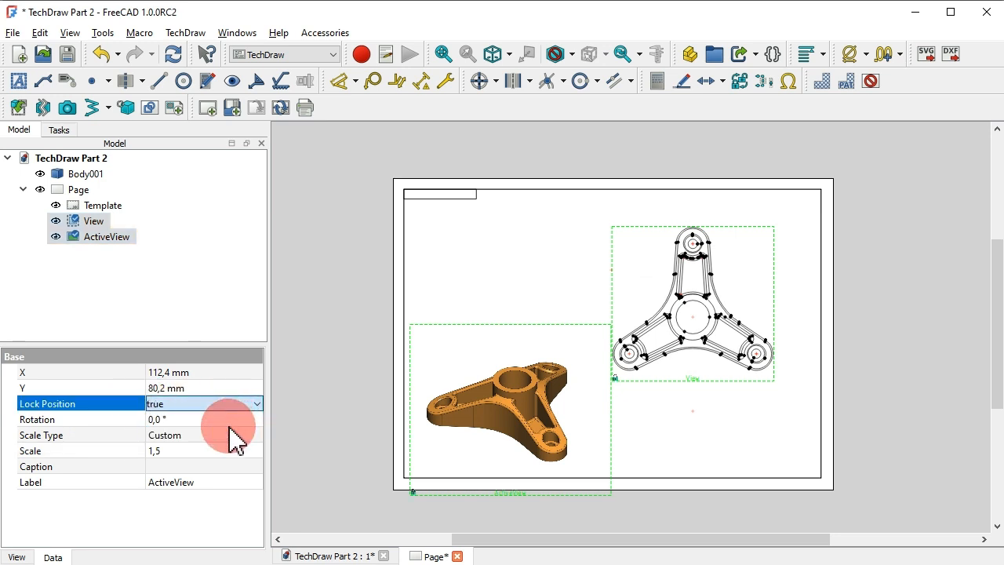
{"action": "left_click", "coordinate": [788, 224]}
Turn off the view frames, examine the finished layout on the drawing page, and select the top view
{"action": "right_click", "coordinate": [785, 212]}
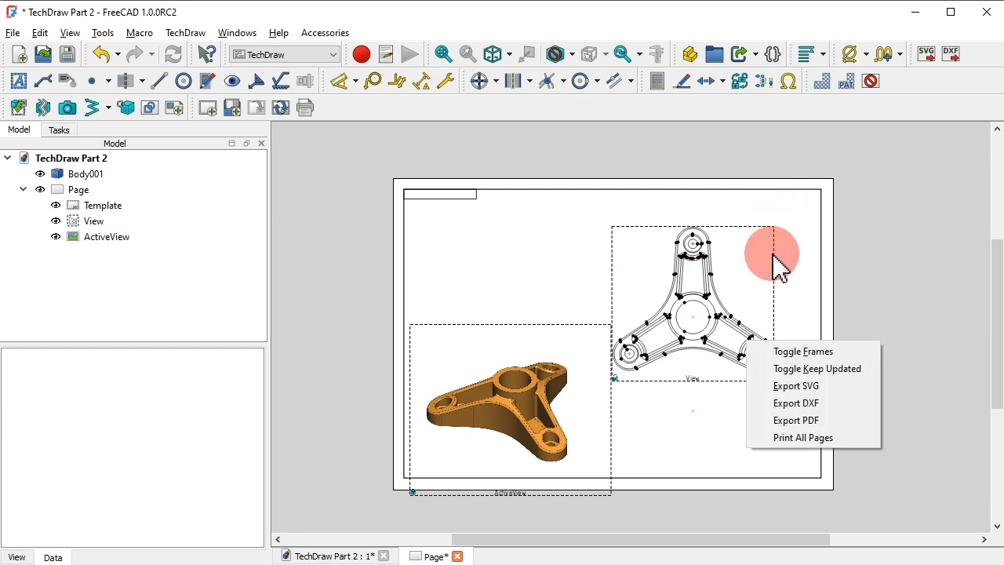
{"action": "left_click", "coordinate": [823, 350]}
{"action": "scroll", "coordinate": [796, 256], "scroll_direction": "up", "scroll_amount": 3}
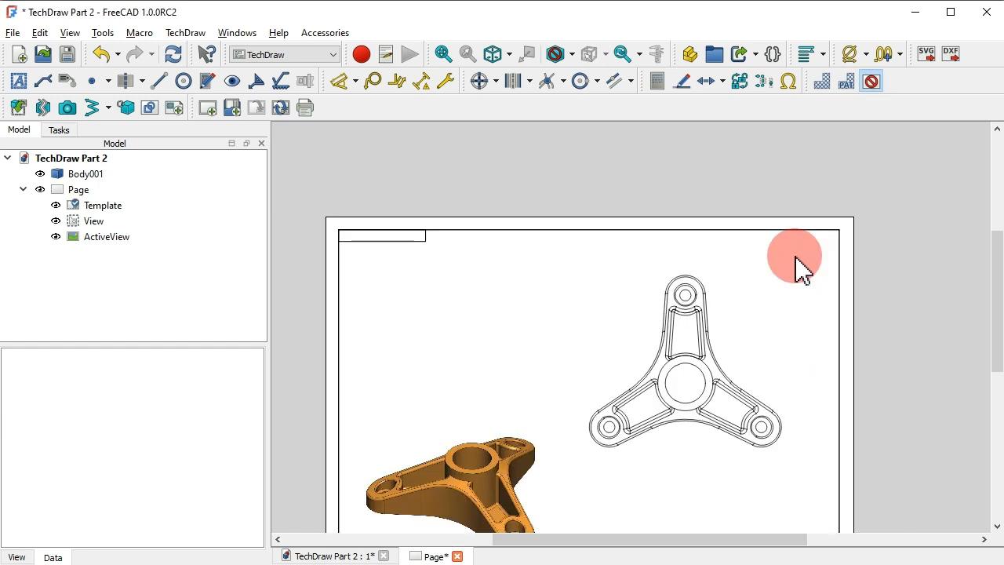
{"action": "middle_click_drag", "start_coordinate": [870, 352], "coordinate": [856, 197]}
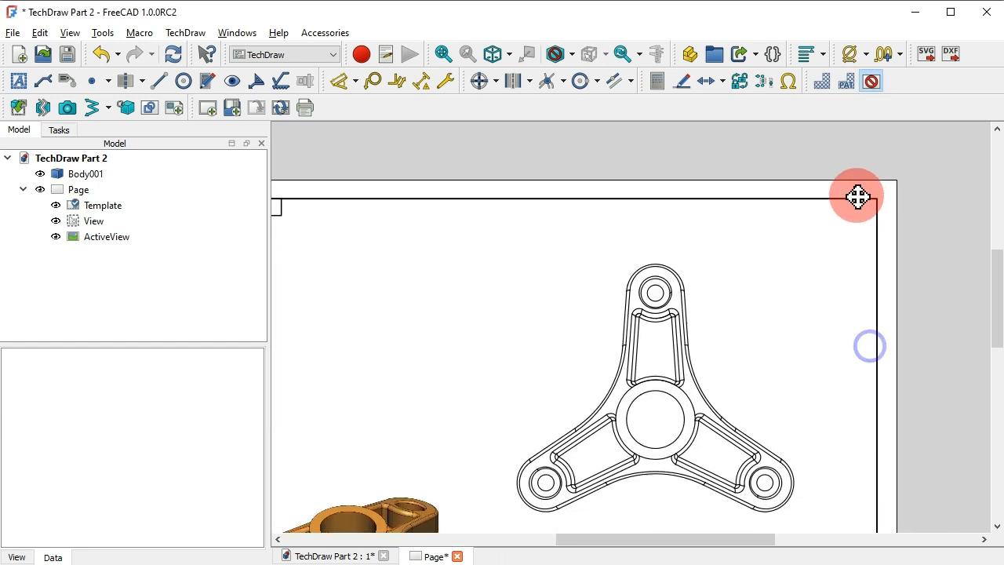
{"action": "middle_click_drag", "start_coordinate": [695, 376], "coordinate": [851, 228]}
{"action": "mouse_move", "coordinate": [691, 273]}
{"action": "middle_mouse_down"}
{"action": "mouse_move", "coordinate": [746, 196]}
{"action": "mouse_move", "coordinate": [581, 298]}
{"action": "mouse_move", "coordinate": [585, 310]}
{"action": "middle_mouse_up"}
{"action": "scroll", "coordinate": [585, 310], "scroll_direction": "down", "scroll_amount": 2}
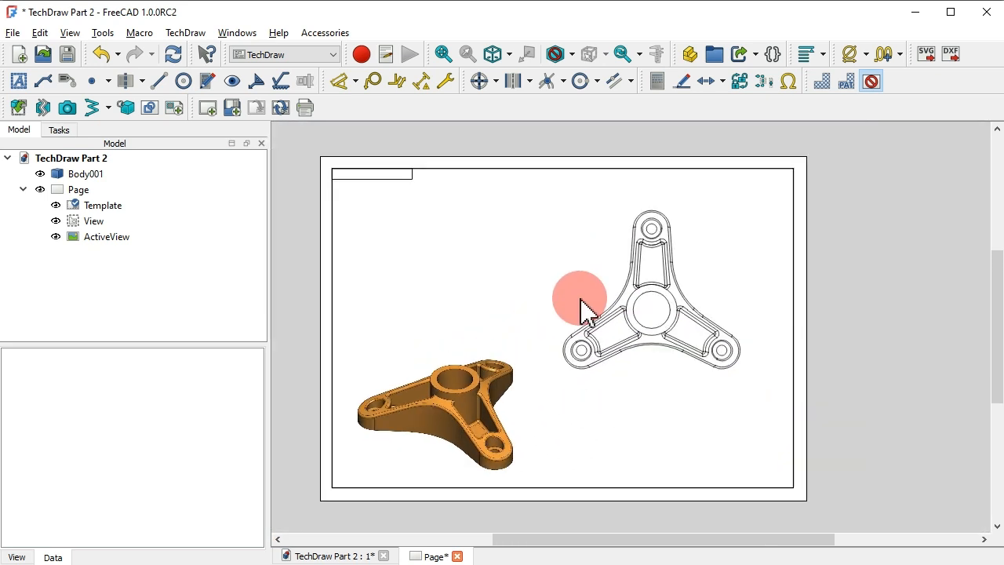
{"action": "left_click", "coordinate": [729, 253]}
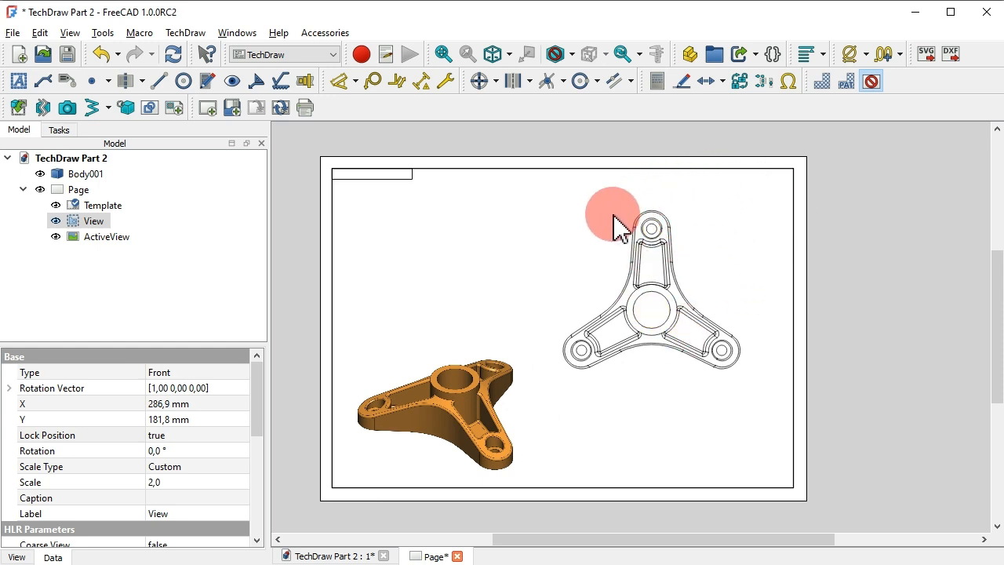
{"action": "left_click", "coordinate": [430, 556]}
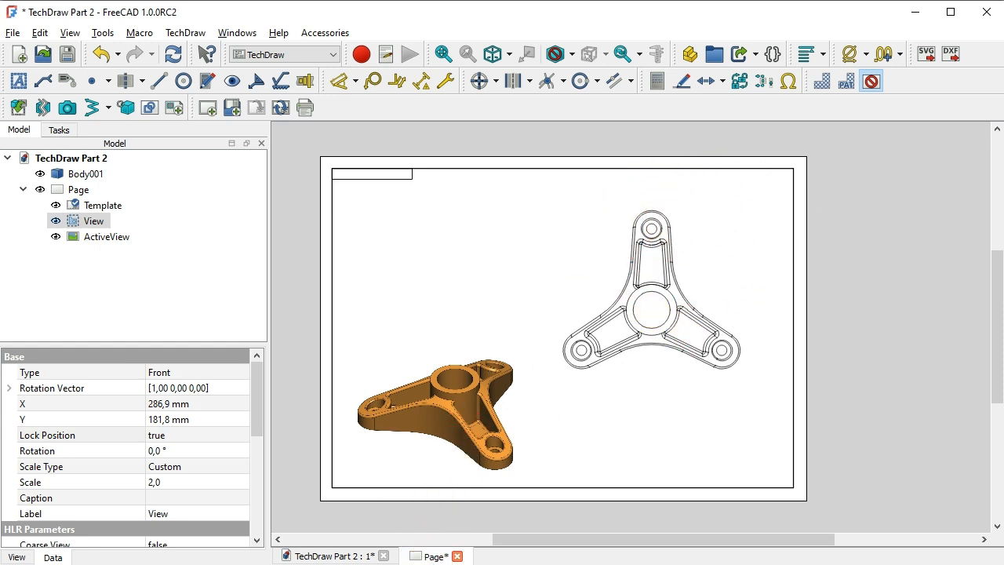
Compare the layout with the reference image of exercise 1092 and turn on the view frames of the drawing page
{"action": "key", "text": "alt+Tab"}
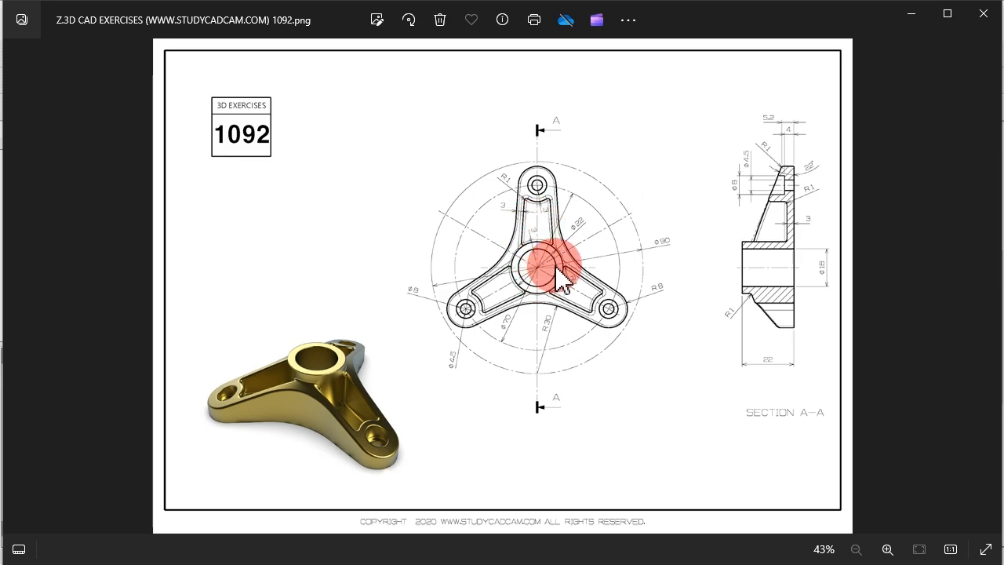
{"action": "key", "text": "alt+Tab"}
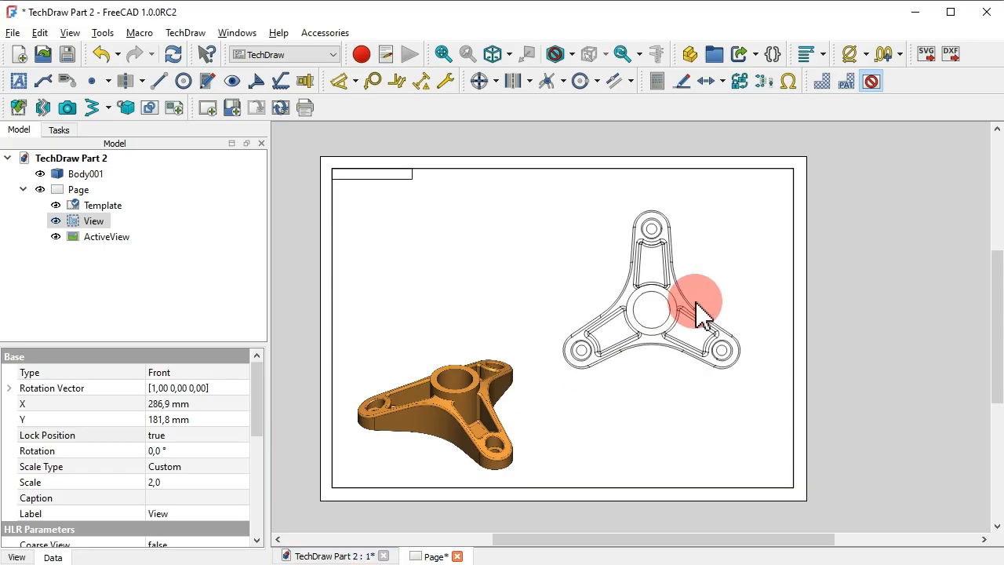
{"action": "scroll", "coordinate": [757, 294], "scroll_direction": "up", "scroll_amount": 5}
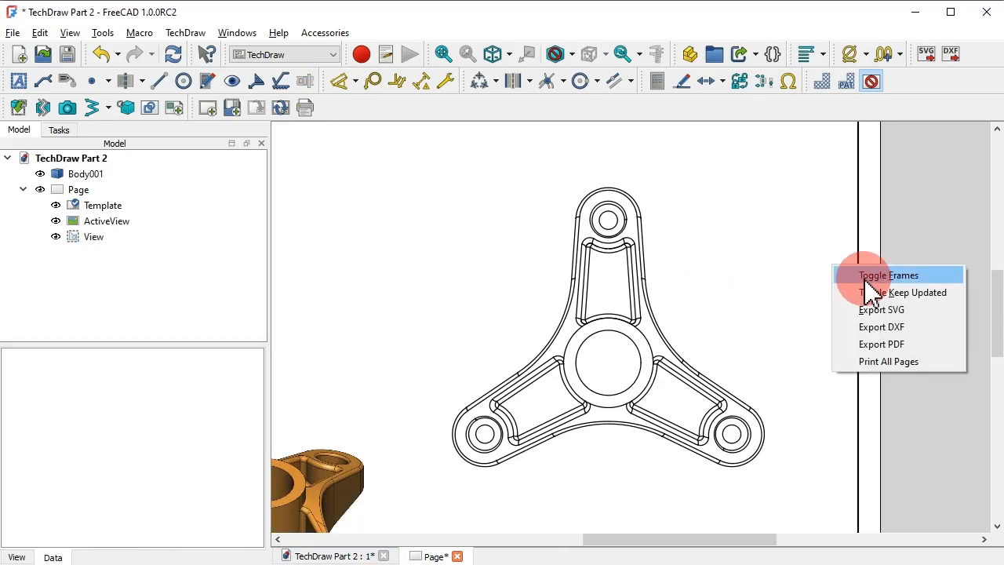
{"action": "left_click", "coordinate": [882, 276]}
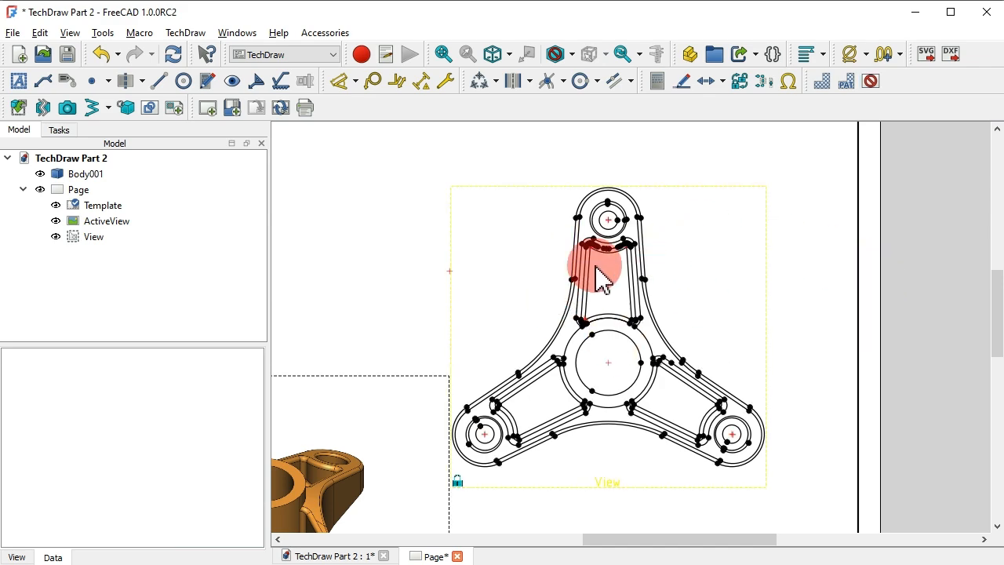
{"action": "left_click", "coordinate": [420, 564]}
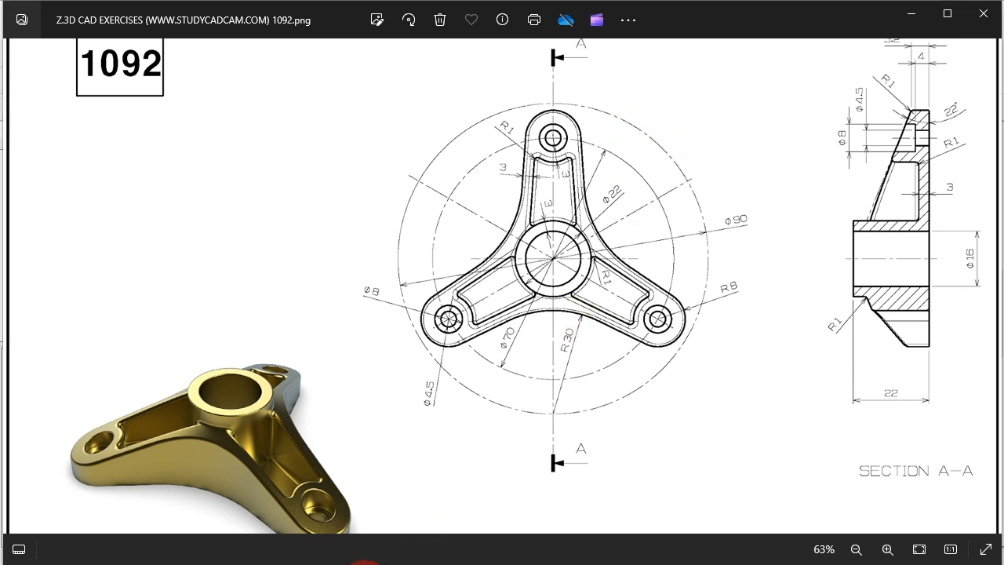
{"action": "left_click", "coordinate": [367, 562]}
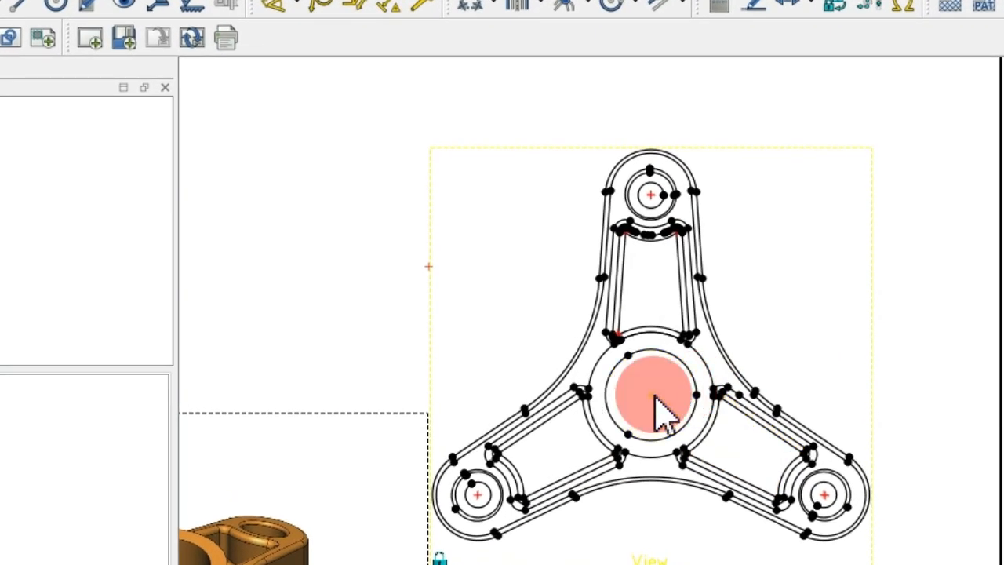
Add a cosmetic circle to the top view, centred on the hub and passing through the vertex outside the part outline
{"action": "left_click", "coordinate": [651, 394]}
{"action": "left_click", "coordinate": [430, 268]}
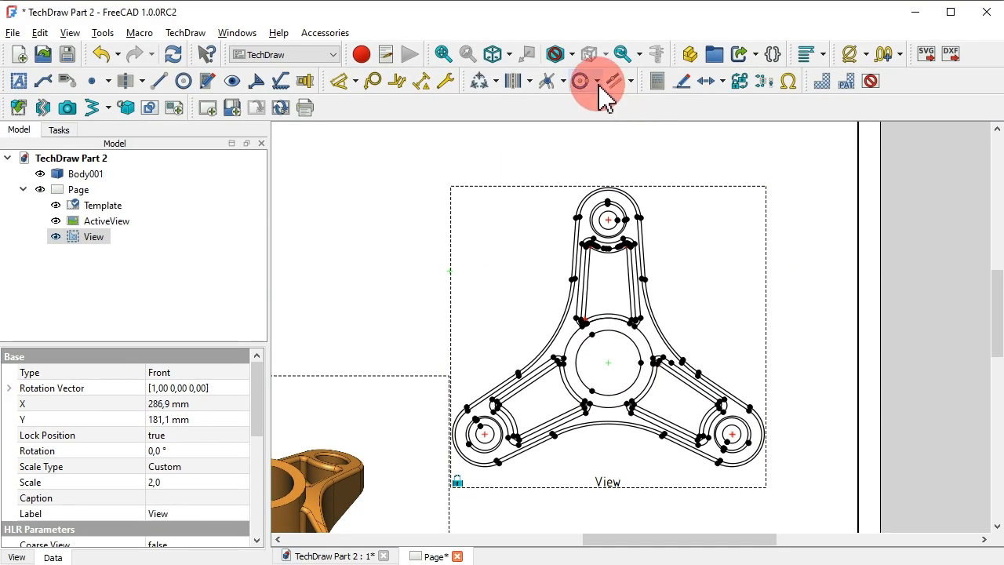
{"action": "left_click", "coordinate": [634, 2]}
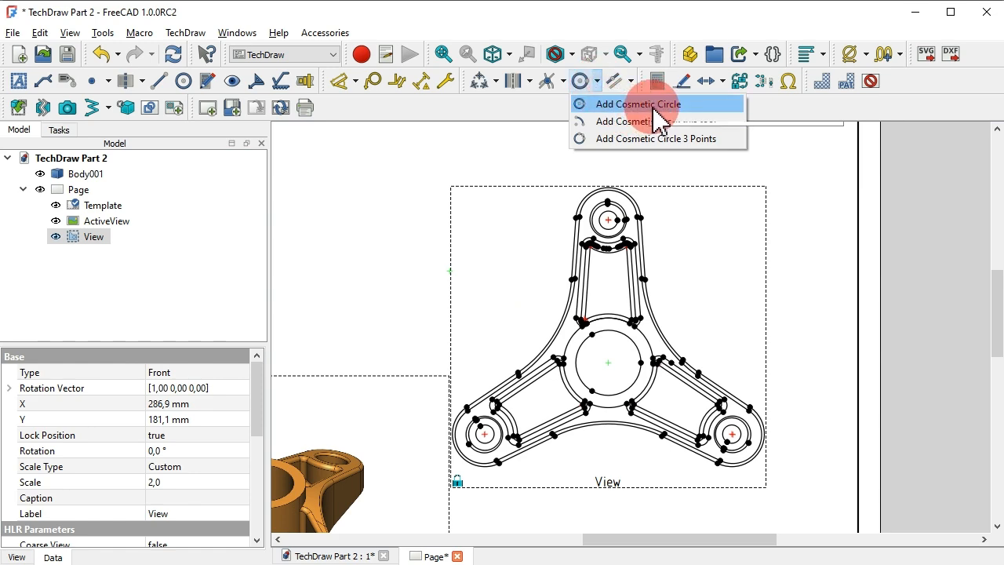
{"action": "left_click", "coordinate": [677, 104]}
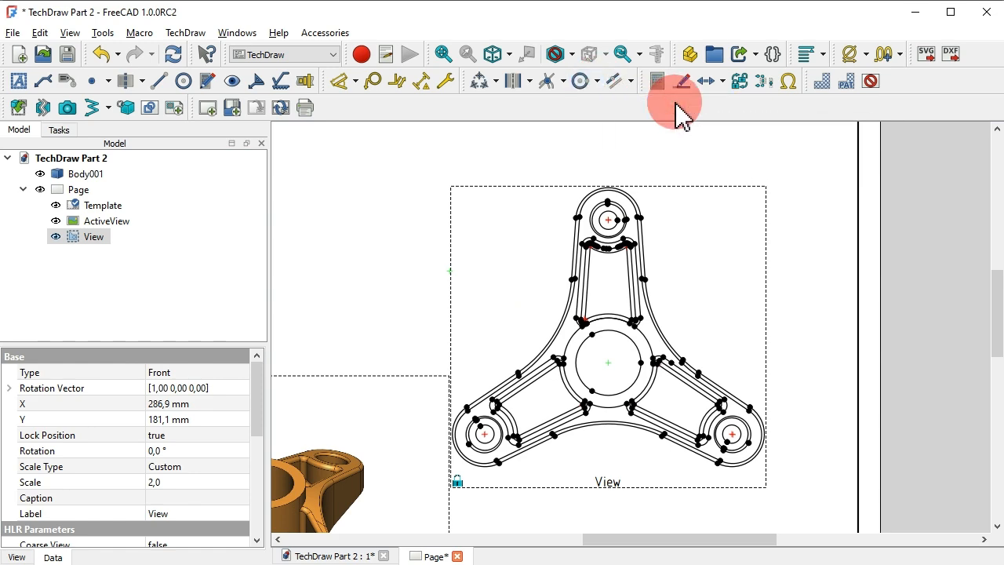
{"action": "key", "text": "alt+Tab"}
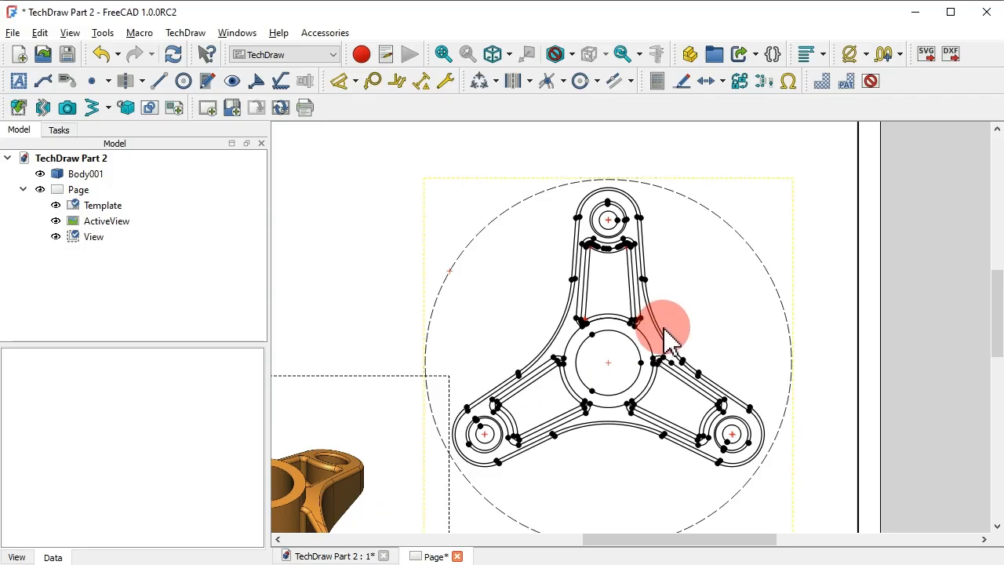
{"action": "left_click", "coordinate": [663, 333]}
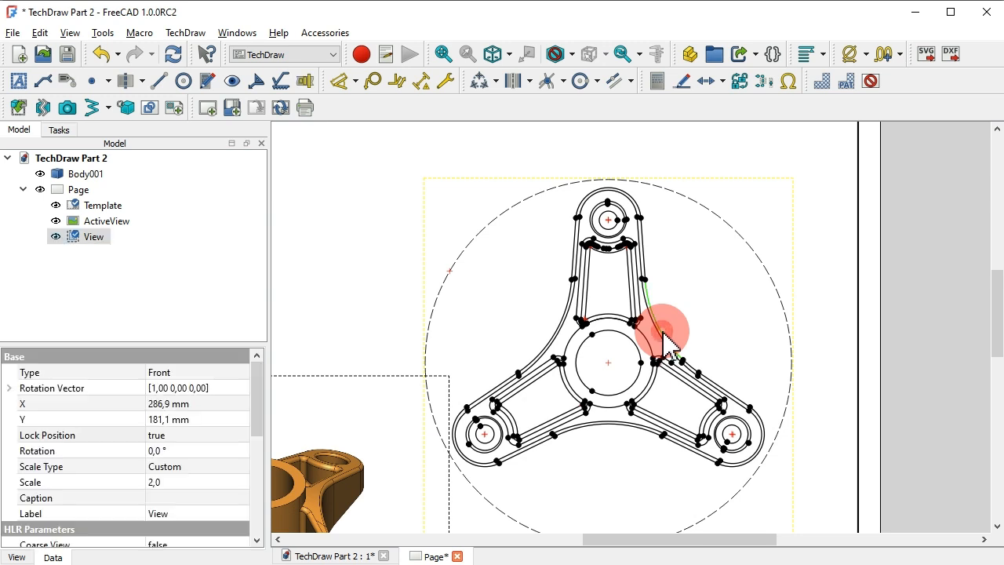
{"action": "left_click", "coordinate": [497, 81]}
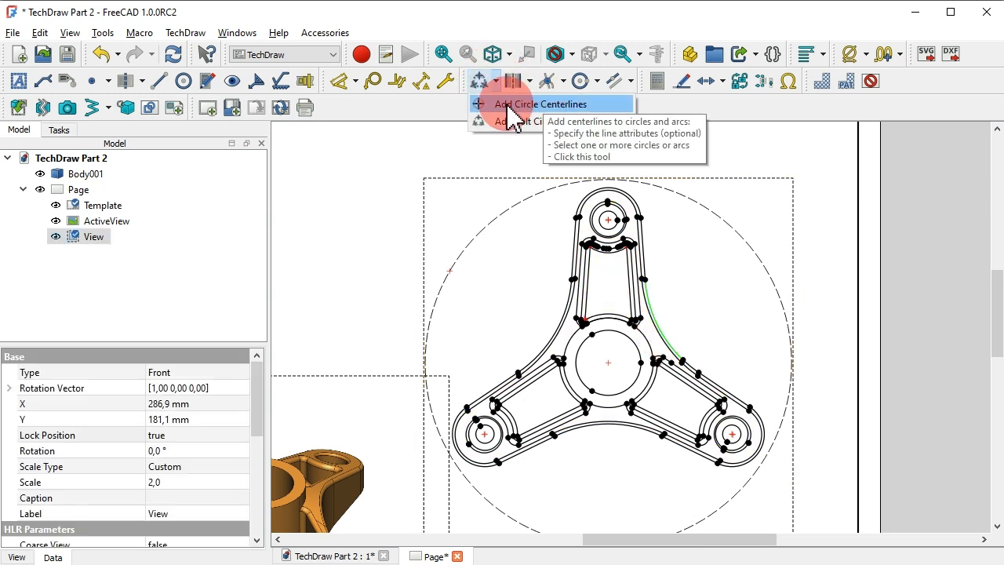
{"action": "left_click", "coordinate": [578, 105]}
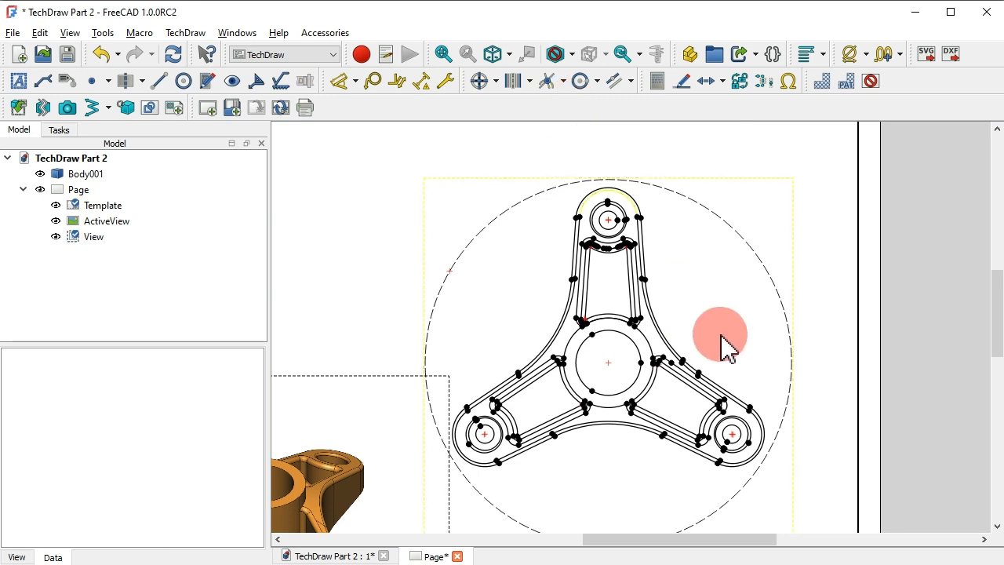
Add circle centerlines to the outer circle of the central hub and turn off the view frames
{"action": "left_click", "coordinate": [649, 345]}
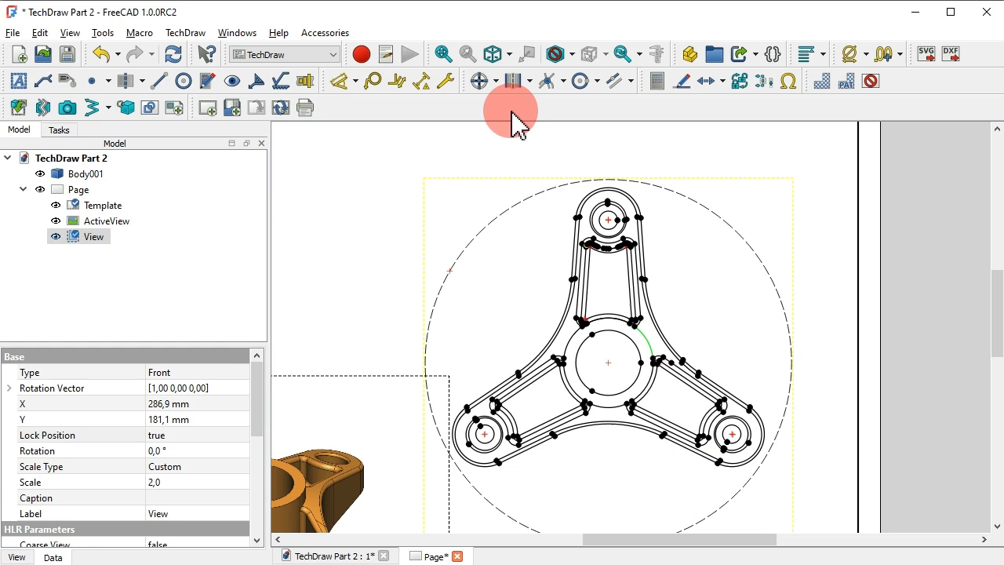
{"action": "left_click", "coordinate": [481, 78]}
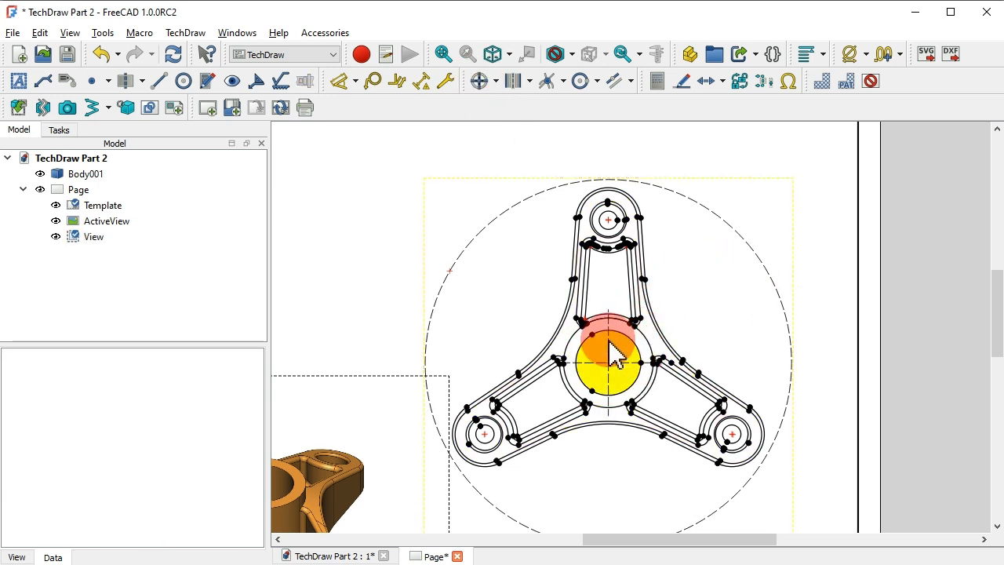
{"action": "right_click", "coordinate": [801, 209]}
{"action": "left_click", "coordinate": [834, 297]}
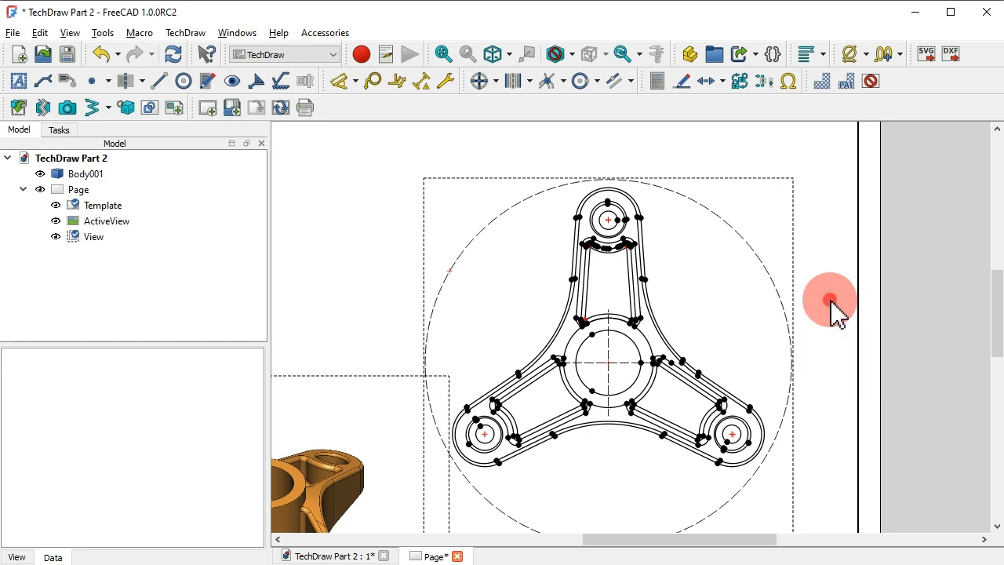
Add bolt circle centerlines through the small inner holes at the ends of the three arms
{"action": "left_click", "coordinate": [614, 223]}
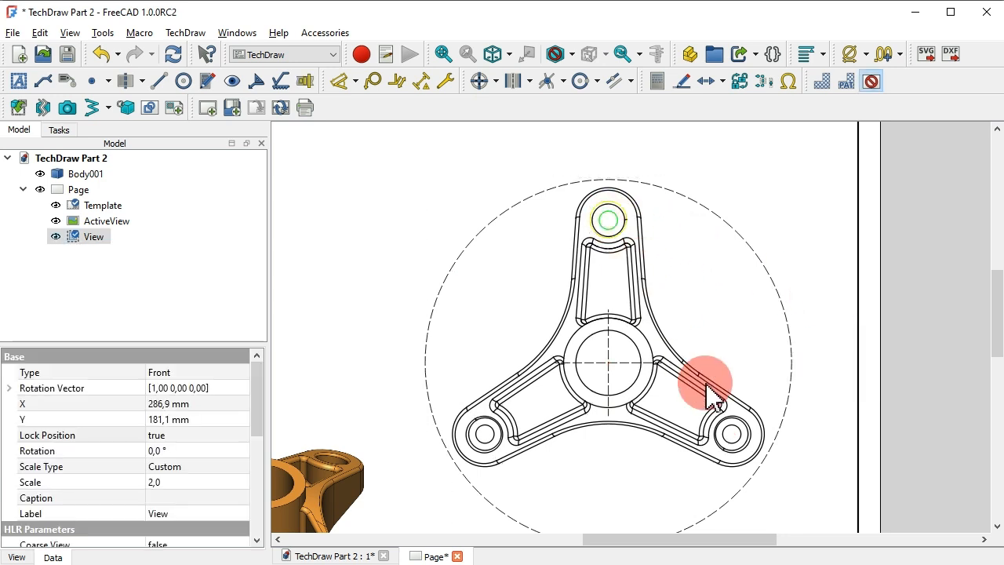
{"action": "left_click", "coordinate": [741, 435], "text": "ctrl"}
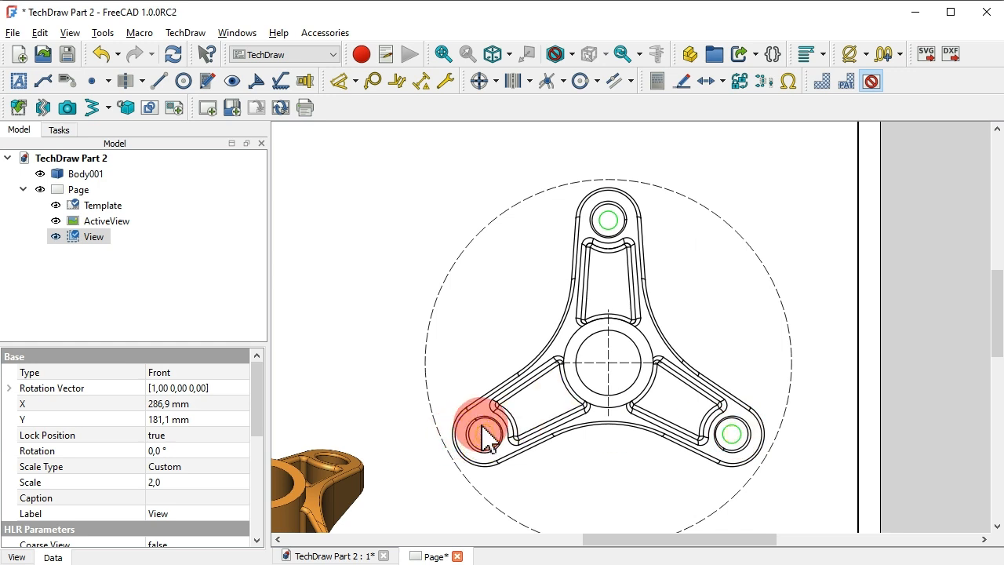
{"action": "left_click", "coordinate": [484, 434], "text": "ctrl"}
{"action": "left_click", "coordinate": [496, 81]}
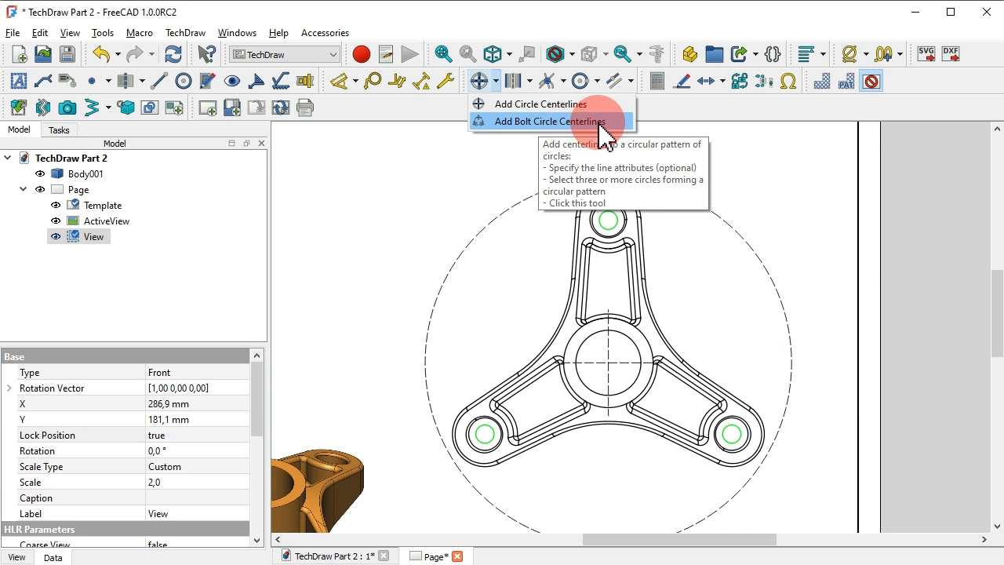
{"action": "left_click", "coordinate": [601, 123]}
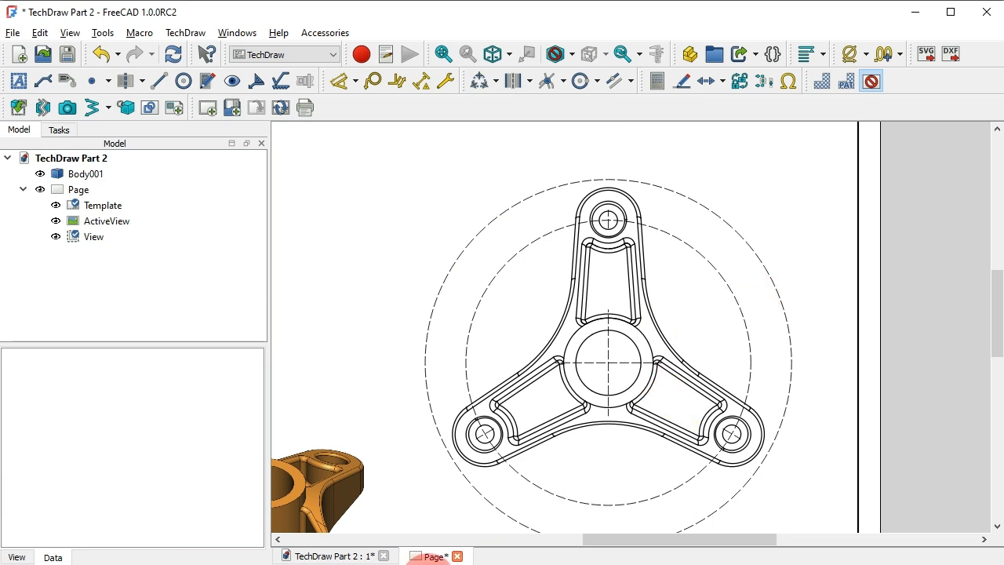
Check the centerline style in the reference image and set the line attributes to DashedDotted, Thin 0.25 and red #ff0000
{"action": "left_click", "coordinate": [428, 564]}
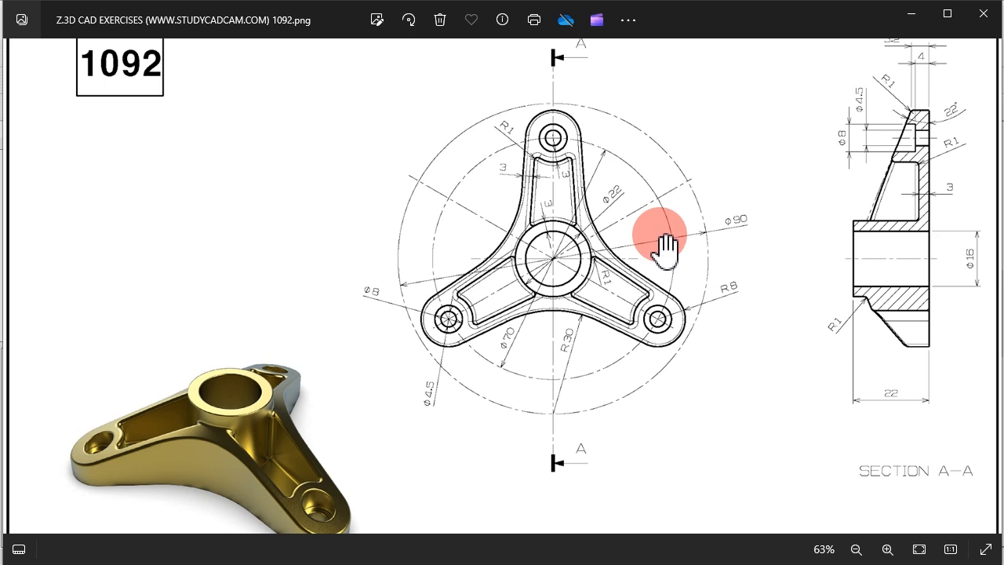
{"action": "left_click", "coordinate": [365, 564]}
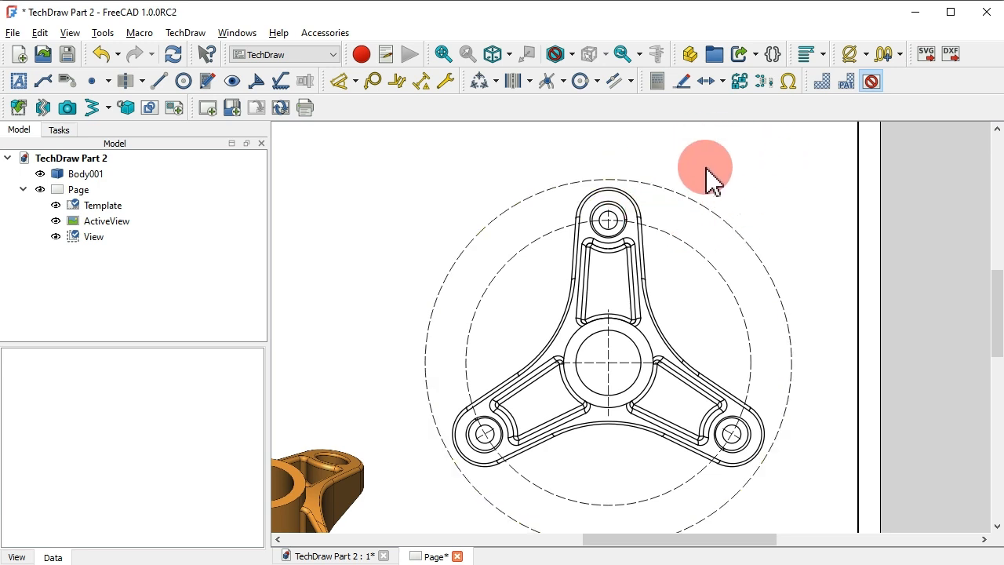
{"action": "left_click", "coordinate": [659, 82]}
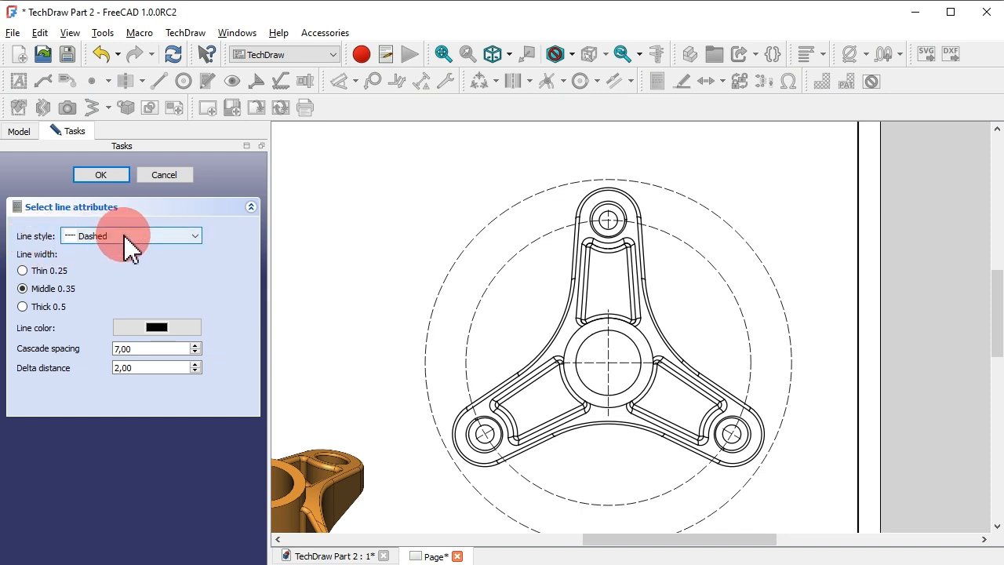
{"action": "left_click", "coordinate": [141, 233]}
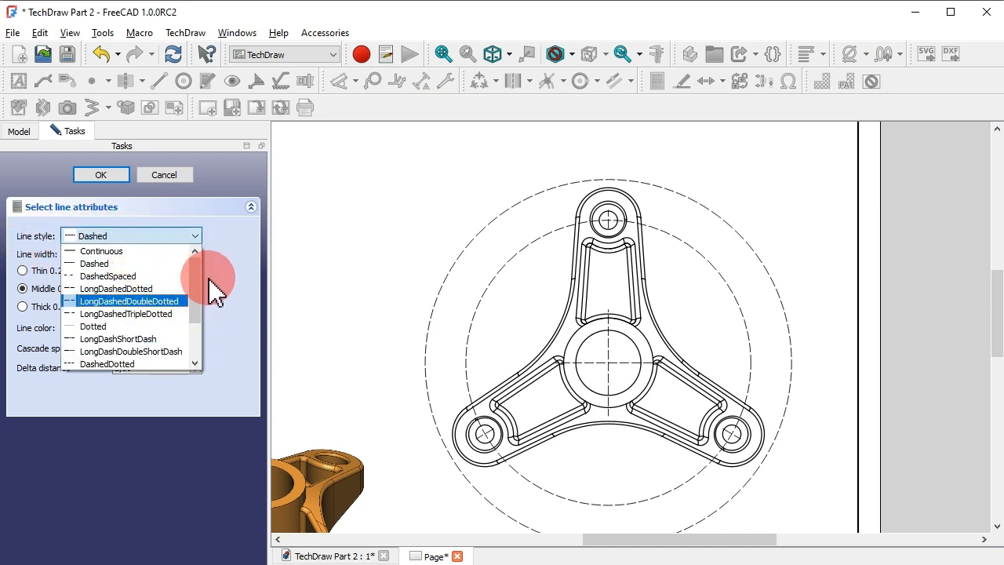
{"action": "left_click_drag", "start_coordinate": [197, 276], "coordinate": [193, 351]}
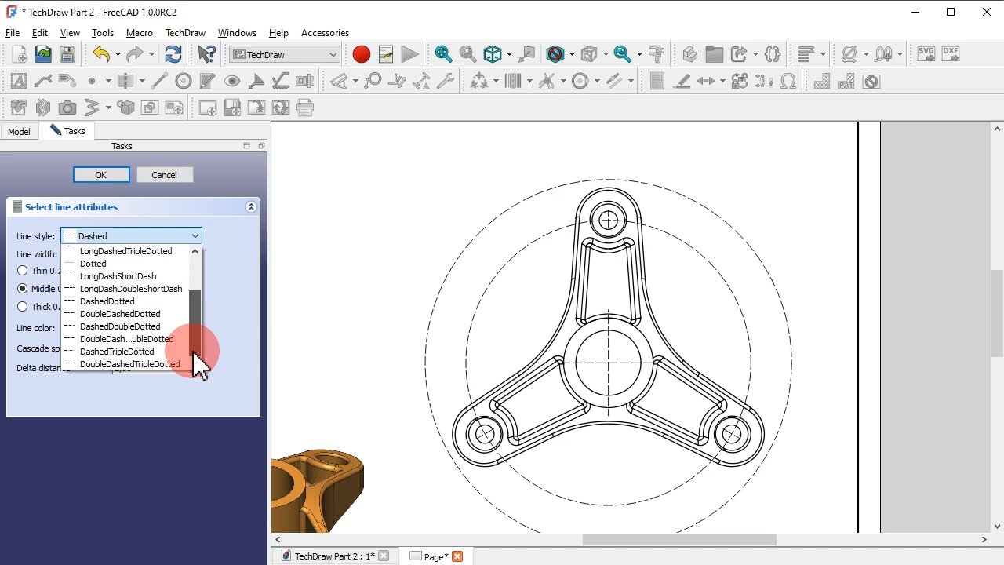
{"action": "left_click", "coordinate": [132, 304]}
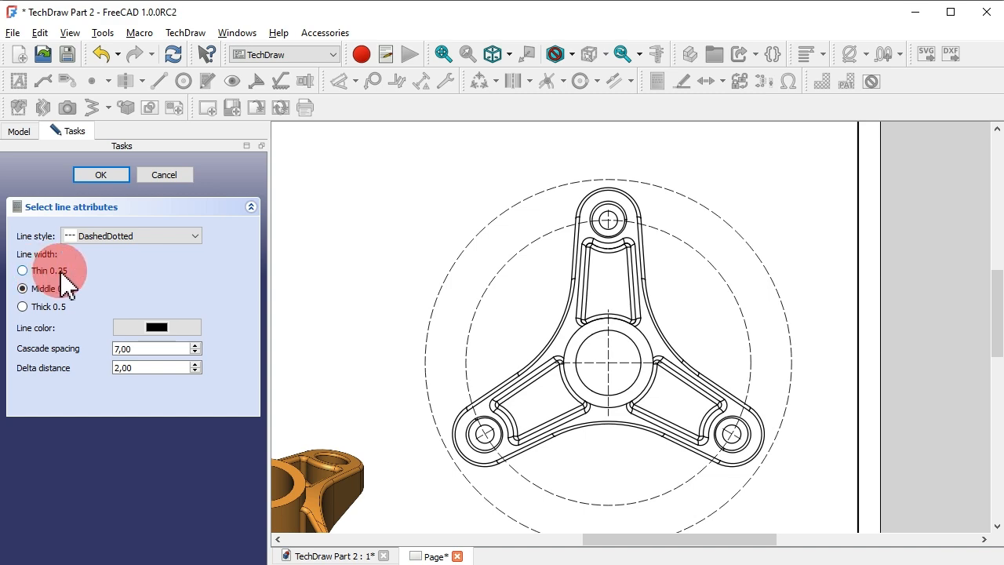
{"action": "left_click", "coordinate": [156, 327]}
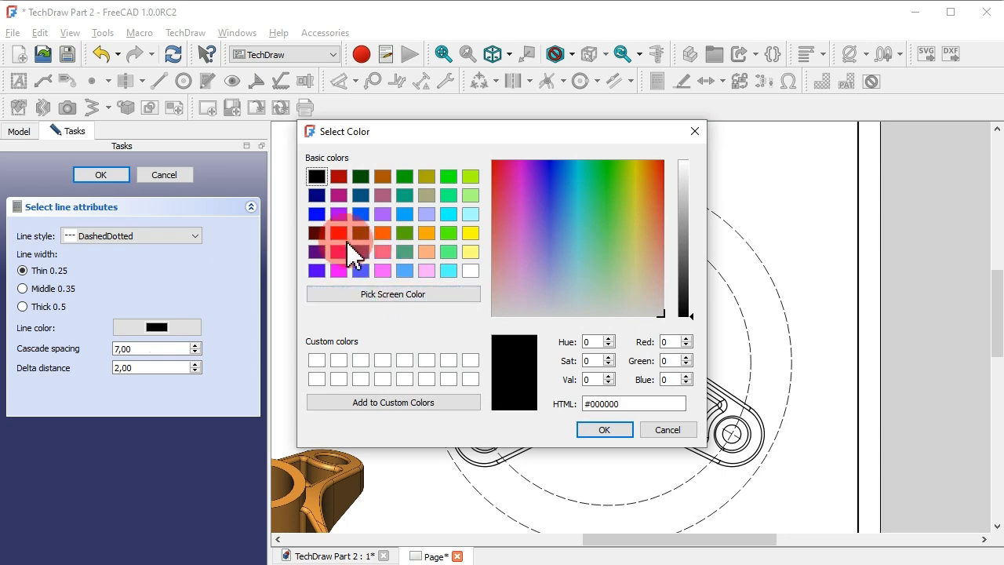
{"action": "left_click", "coordinate": [338, 232]}
{"action": "left_click", "coordinate": [600, 429]}
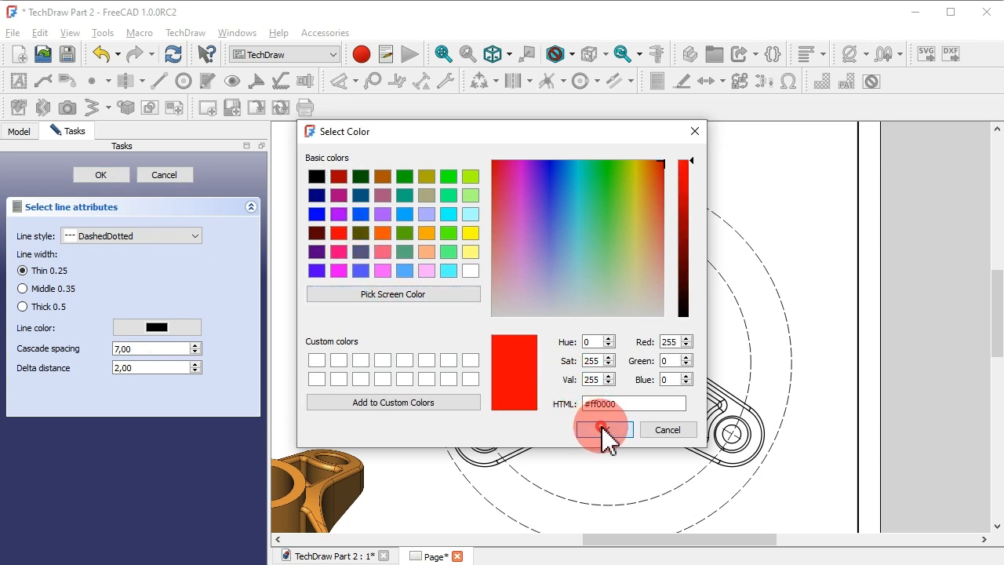
{"action": "left_click", "coordinate": [118, 171]}
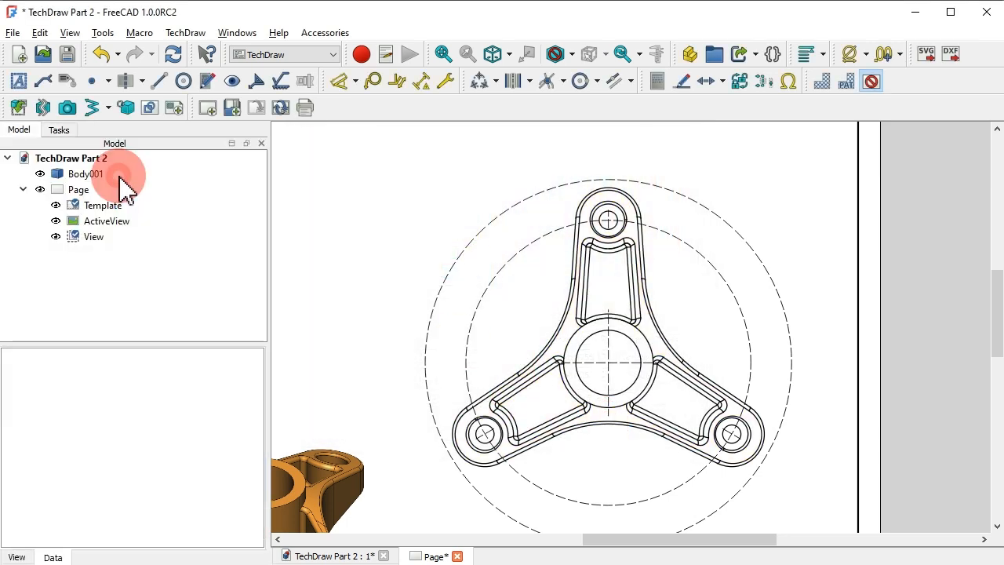
Apply the chosen line attributes to both dashed circles, the hub centerlines and the centerlines of the three arm holes
{"action": "left_click", "coordinate": [752, 192]}
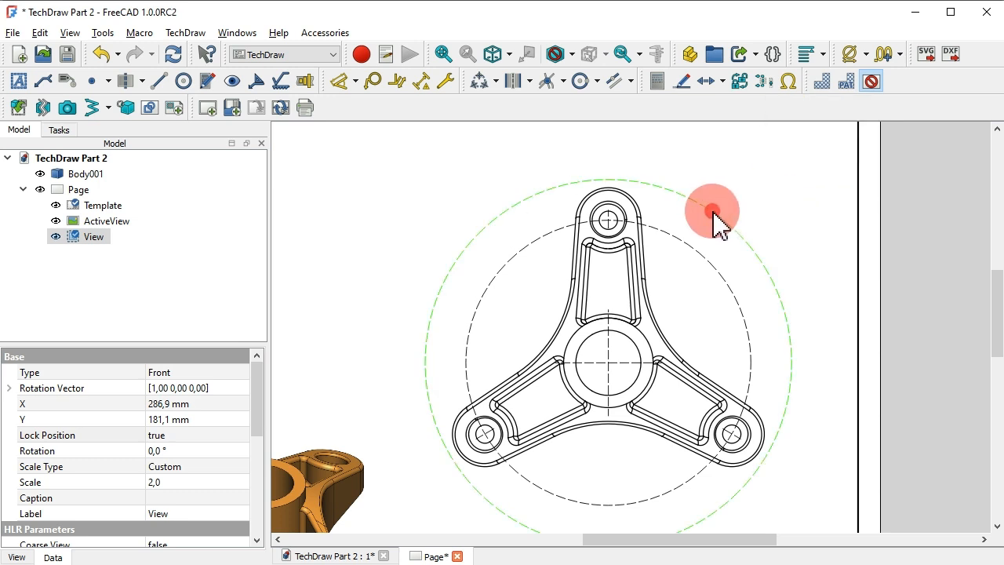
{"action": "left_click", "coordinate": [686, 245], "text": "ctrl"}
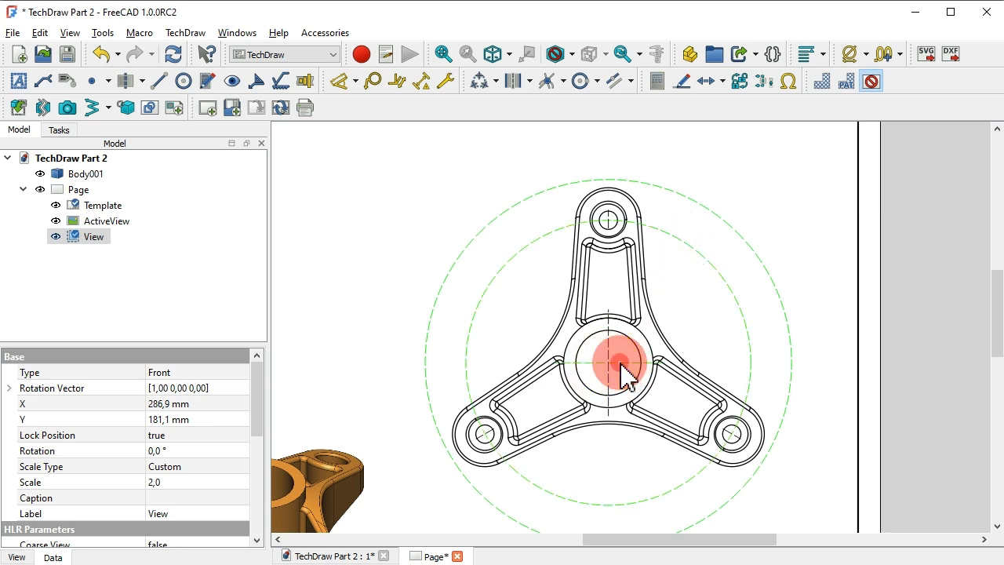
{"action": "left_click", "coordinate": [621, 365], "text": "ctrl"}
{"action": "left_click", "coordinate": [491, 444], "text": "ctrl"}
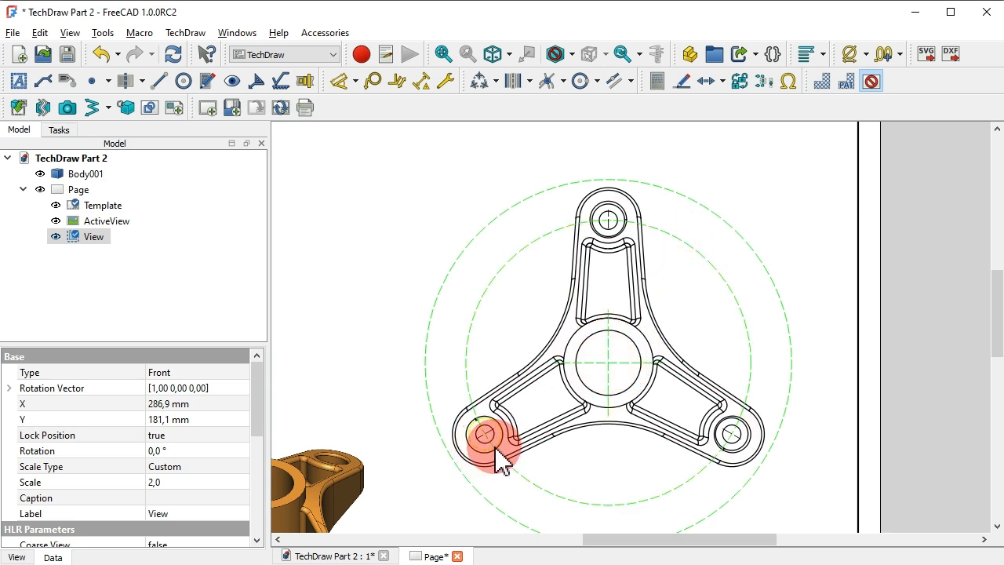
{"action": "left_click", "coordinate": [608, 222], "text": "ctrl"}
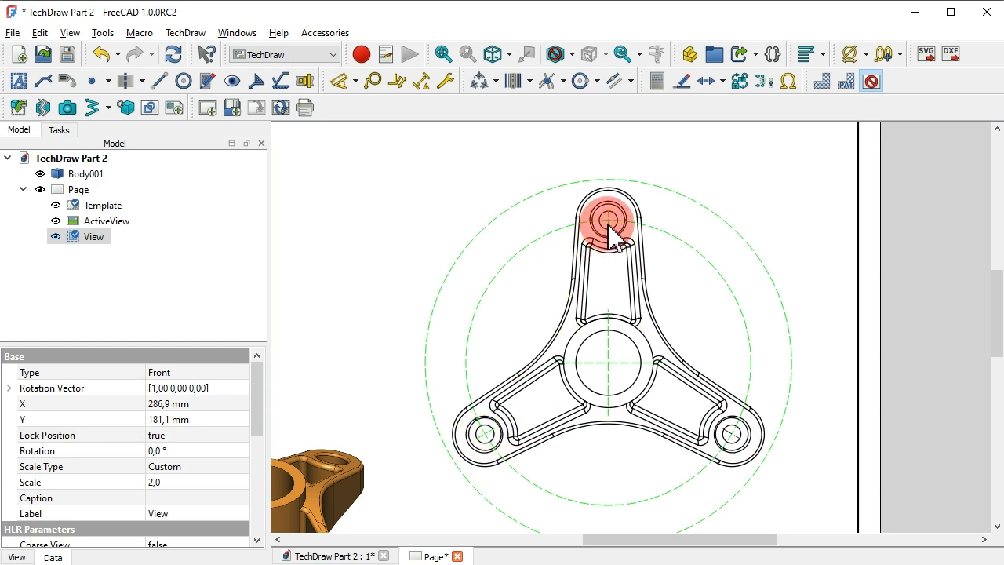
{"action": "left_click", "coordinate": [734, 435], "text": "ctrl"}
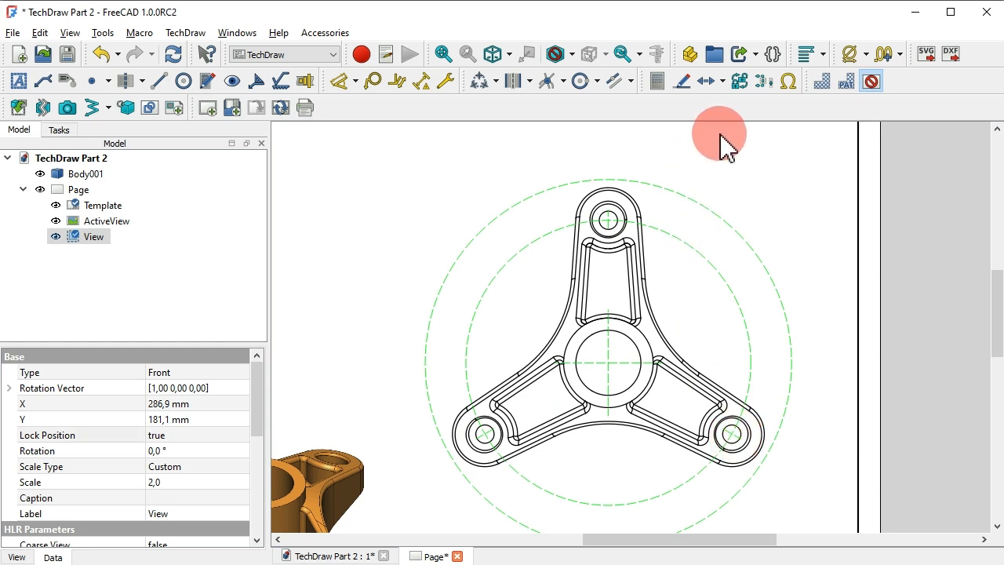
{"action": "left_click", "coordinate": [681, 82]}
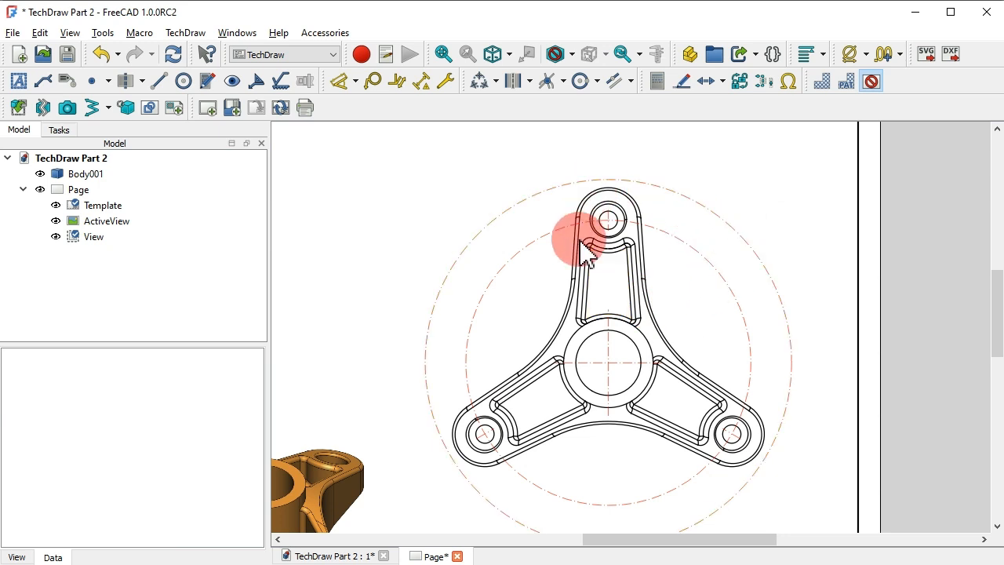
Dimension the diameter of the outer dash-dotted circle and the radius of the lower concave arc between the two lower arms
{"action": "middle_click_drag", "start_coordinate": [724, 240], "coordinate": [906, 178]}
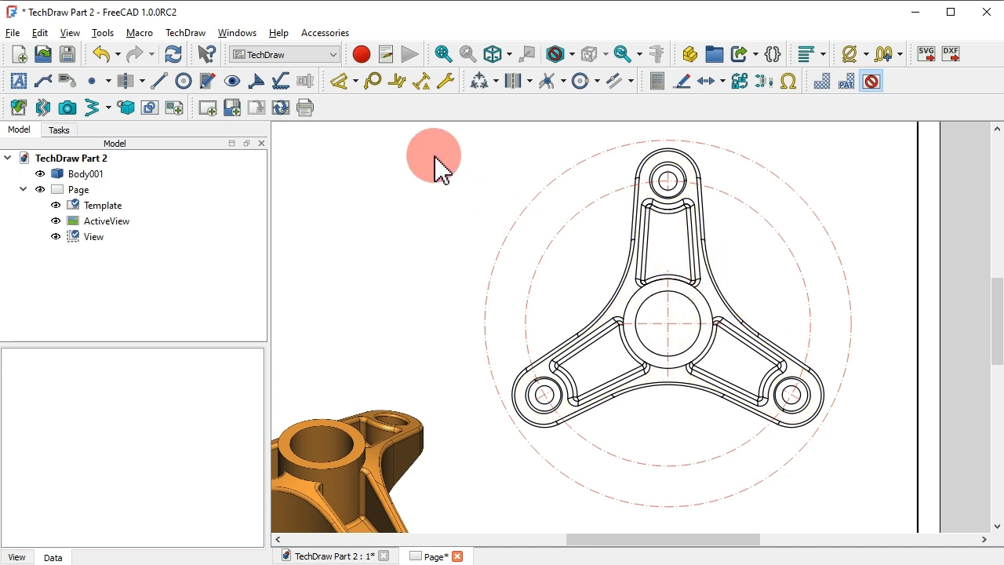
{"action": "left_click", "coordinate": [338, 81]}
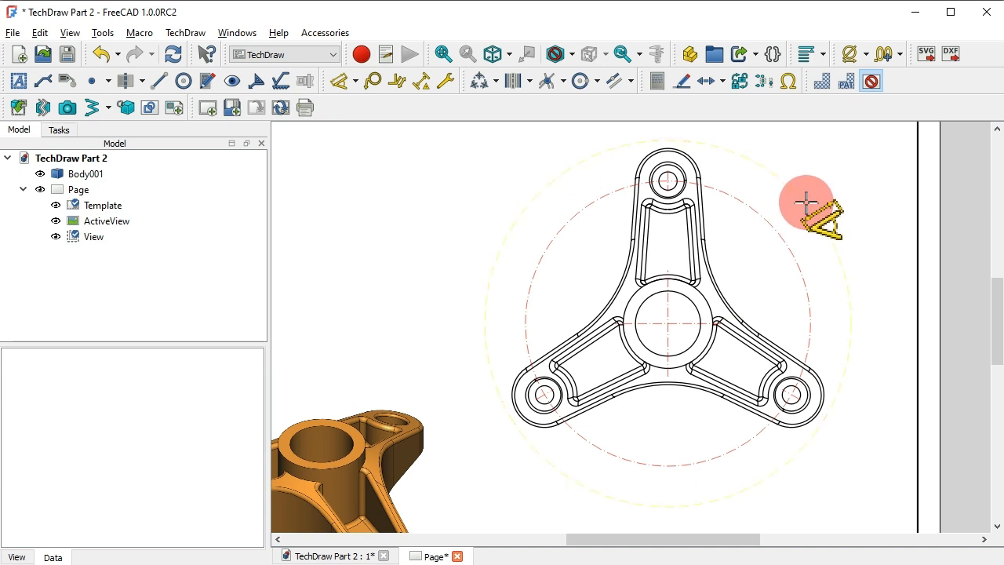
{"action": "left_click", "coordinate": [806, 202]}
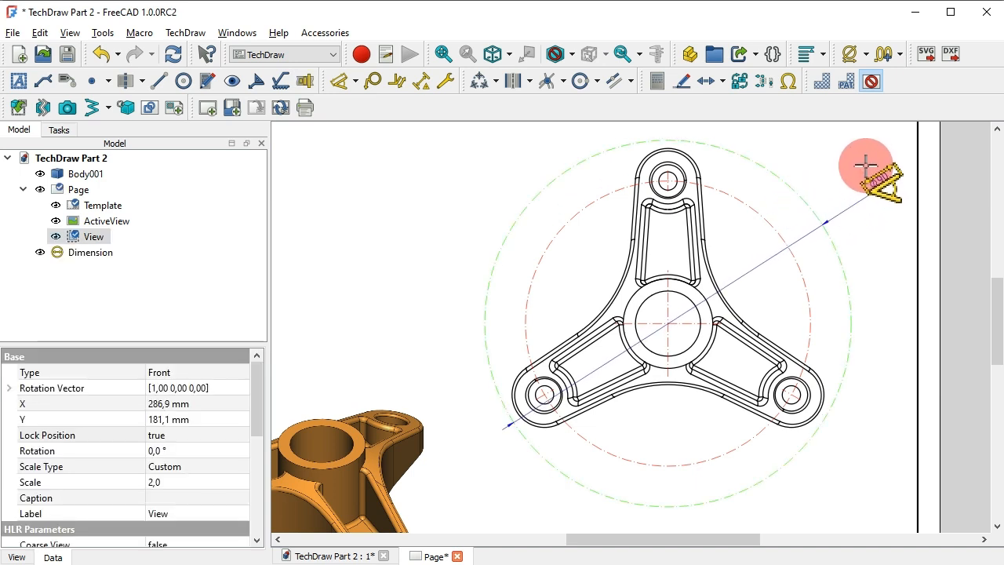
{"action": "left_click", "coordinate": [876, 185]}
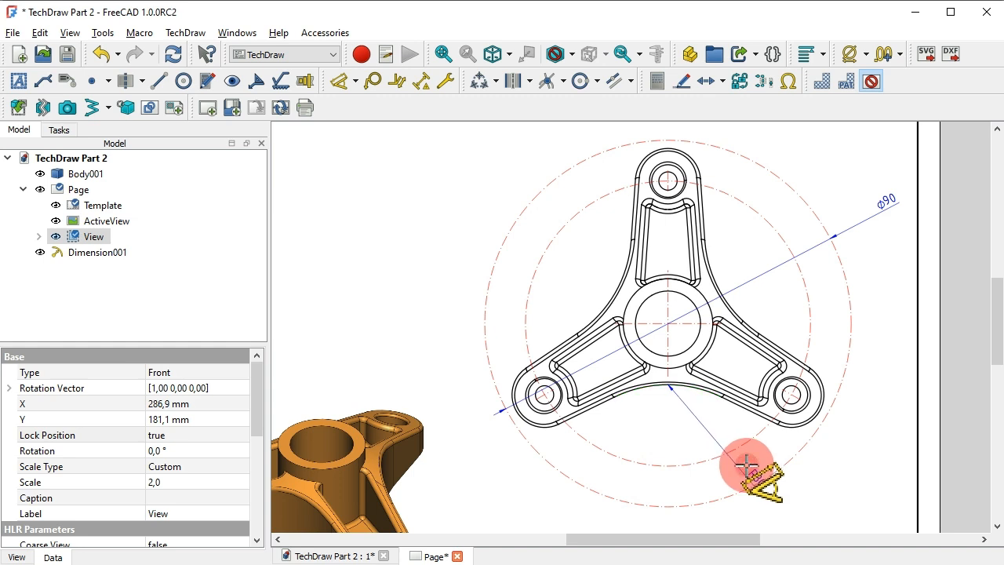
{"action": "left_click", "coordinate": [745, 466]}
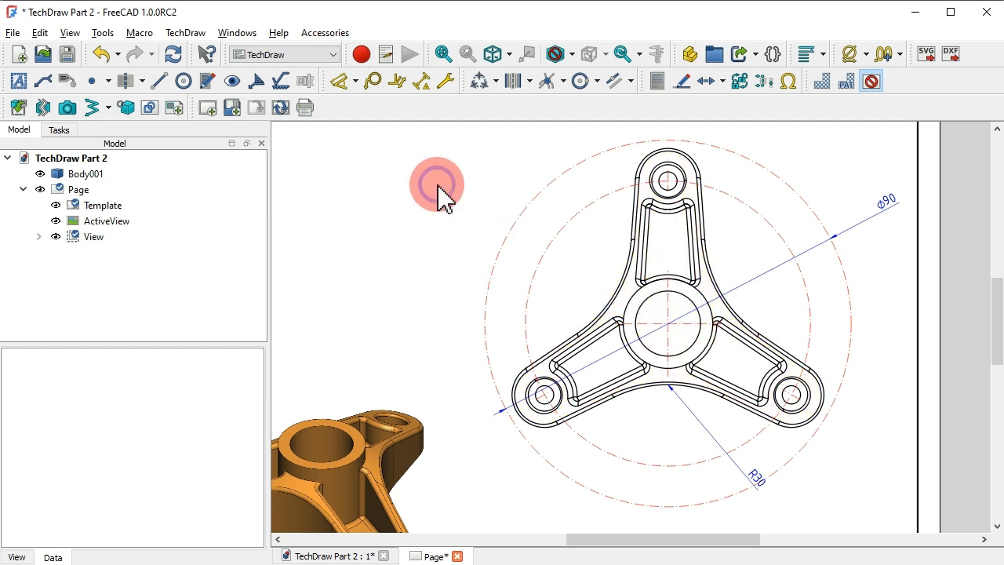
Turn on the view frames and add a vertical dimension between the lower-left and top arm hole centers, placed left of the view
{"action": "right_click", "coordinate": [478, 200]}
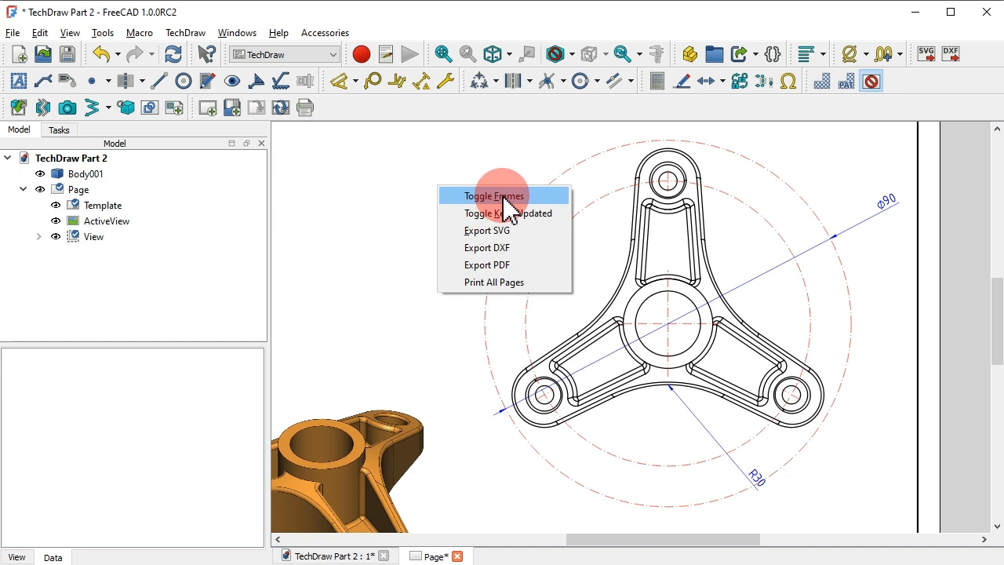
{"action": "left_click", "coordinate": [506, 198]}
{"action": "left_click", "coordinate": [339, 82]}
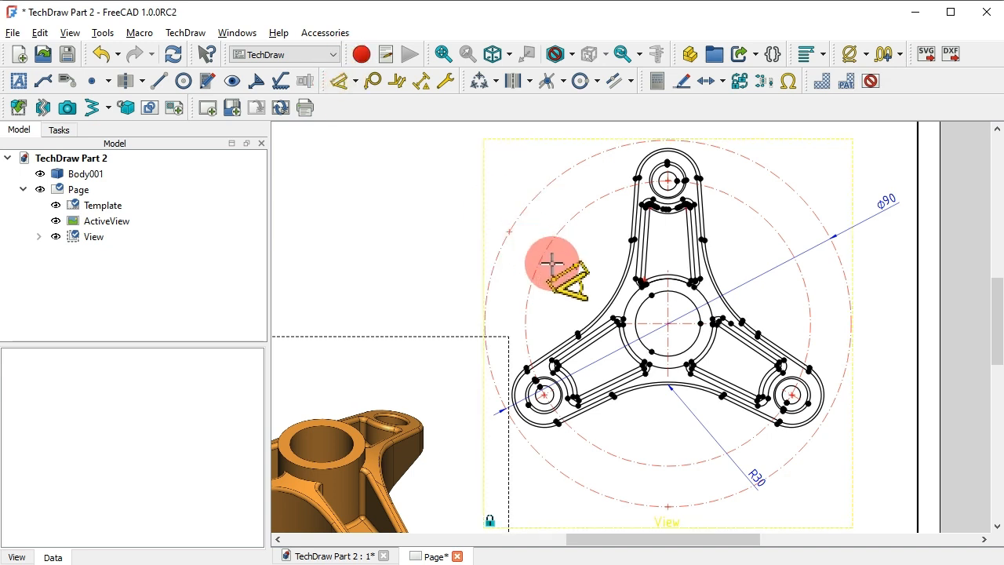
{"action": "left_click", "coordinate": [541, 396]}
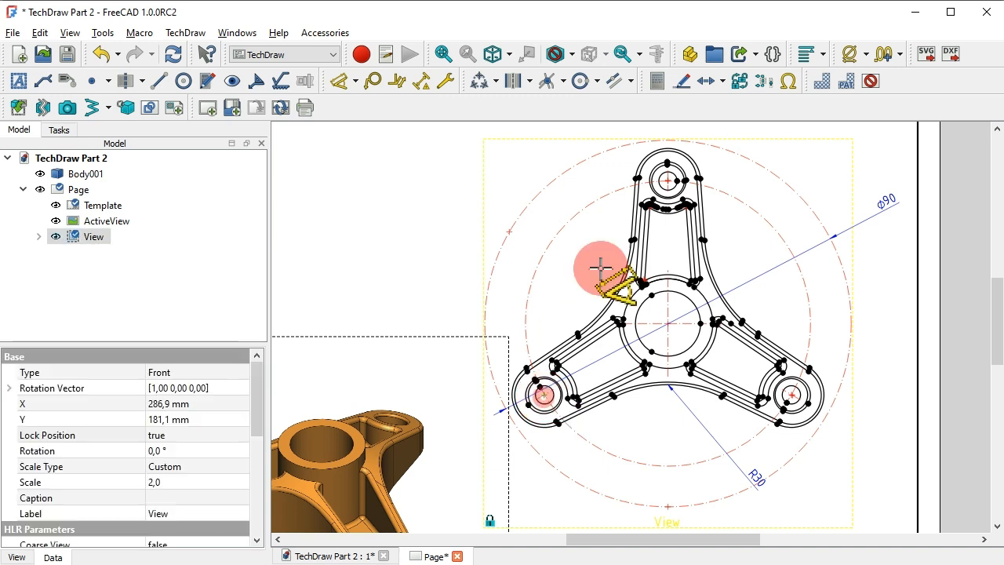
{"action": "left_click", "coordinate": [668, 180]}
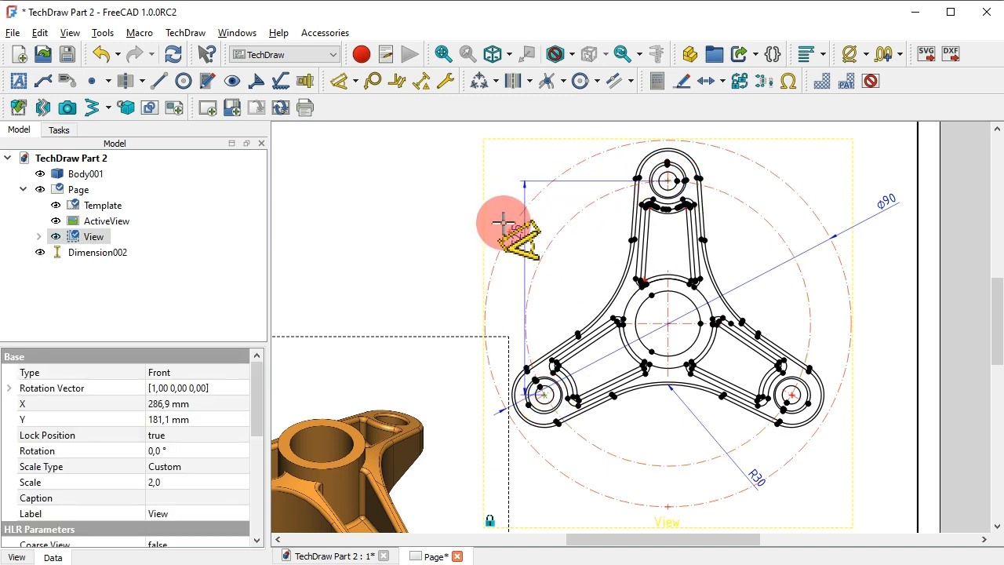
{"action": "left_click_drag", "start_coordinate": [453, 251], "coordinate": [444, 259]}
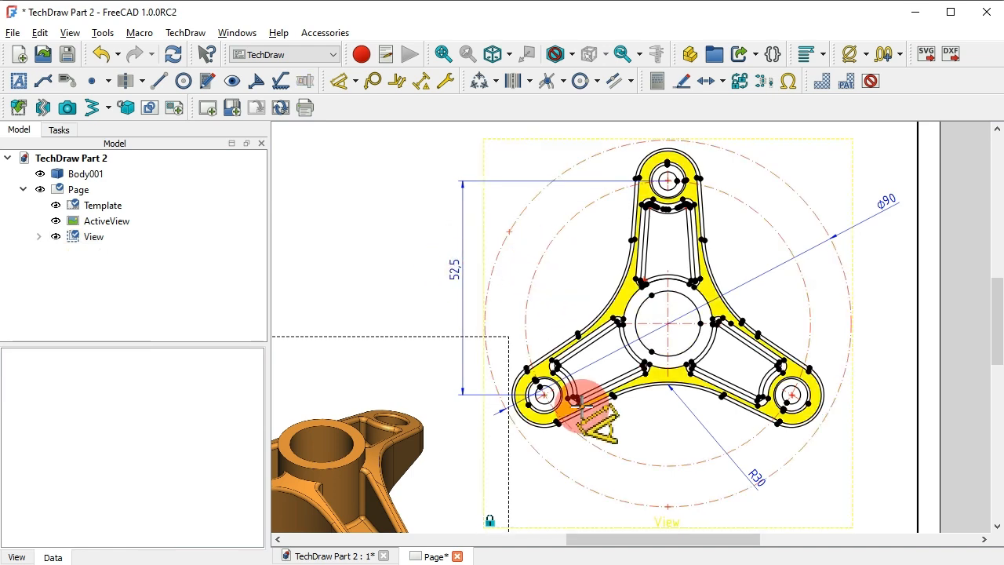
Add a horizontal dimension between the two lower hole centers above the part and an aligned one between the top and lower-right hole centers
{"action": "left_click", "coordinate": [544, 396]}
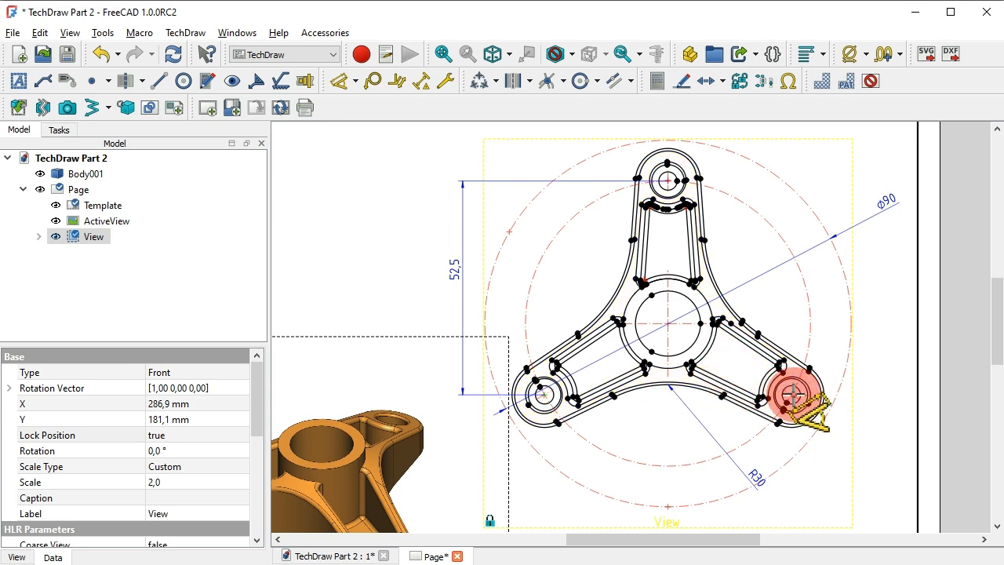
{"action": "left_click_drag", "start_coordinate": [792, 393], "coordinate": [667, 124]}
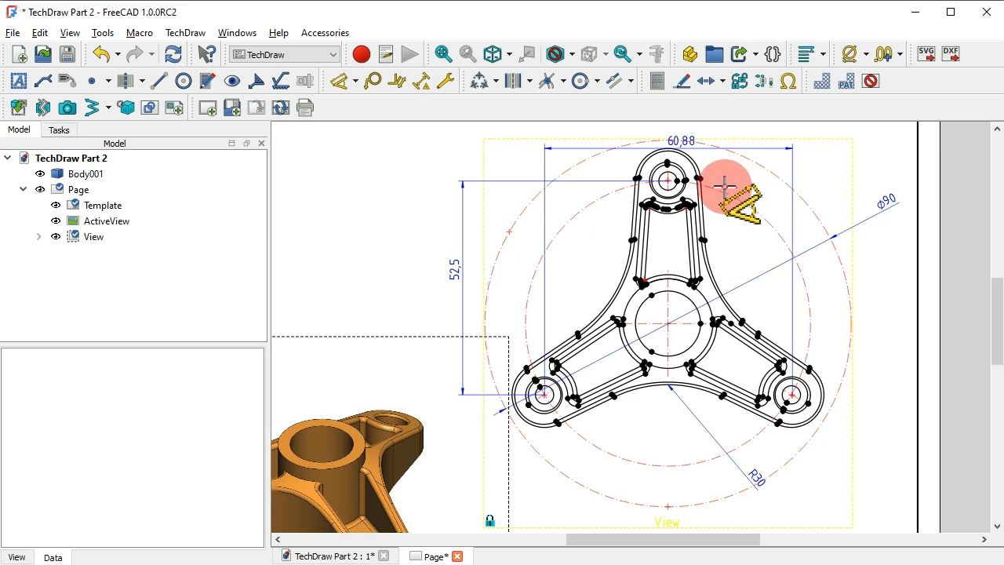
{"action": "left_click", "coordinate": [667, 181]}
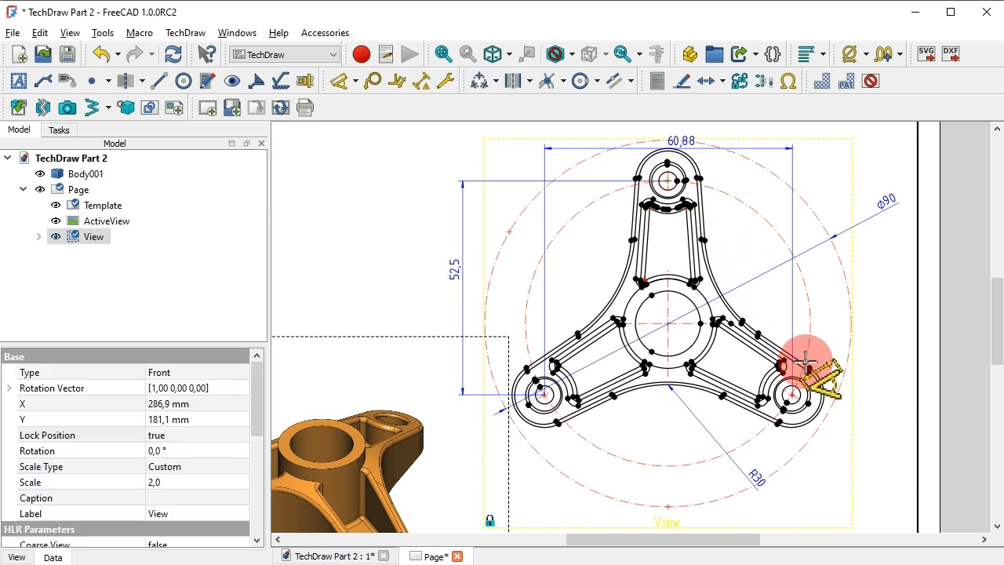
{"action": "left_click", "coordinate": [791, 393]}
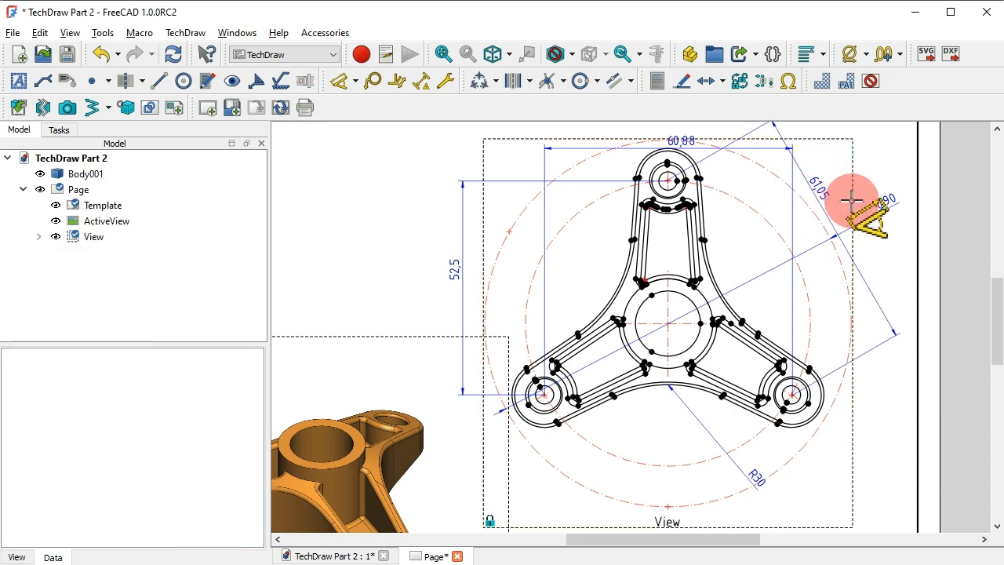
{"action": "left_click", "coordinate": [835, 179]}
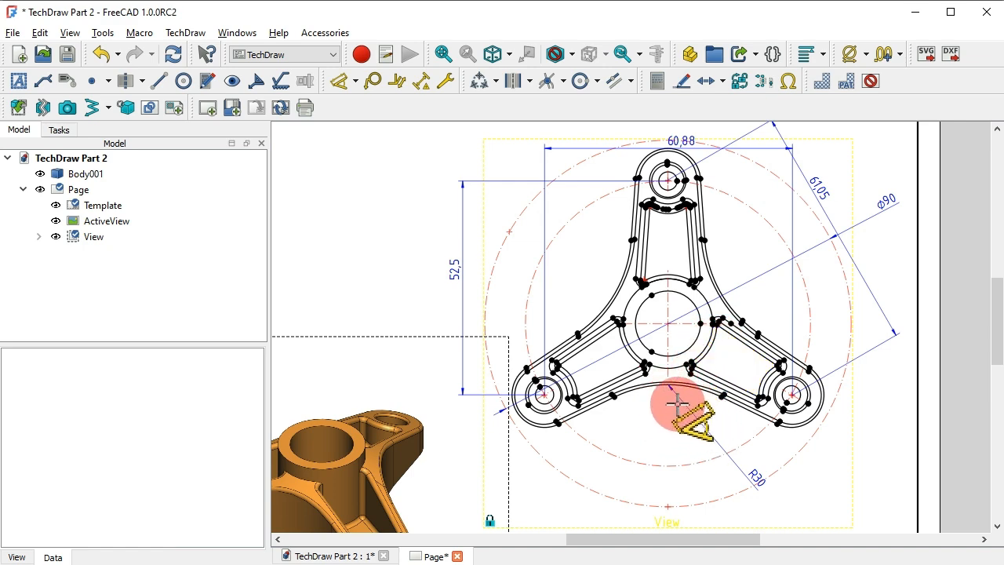
Dimension the angle between the straight lower edges of the two lower arms, placed below the arc, and turn off the view frames
{"action": "scroll", "coordinate": [677, 403], "scroll_direction": "up", "scroll_amount": 3}
{"action": "scroll", "coordinate": [677, 403], "scroll_direction": "up", "scroll_amount": 1}
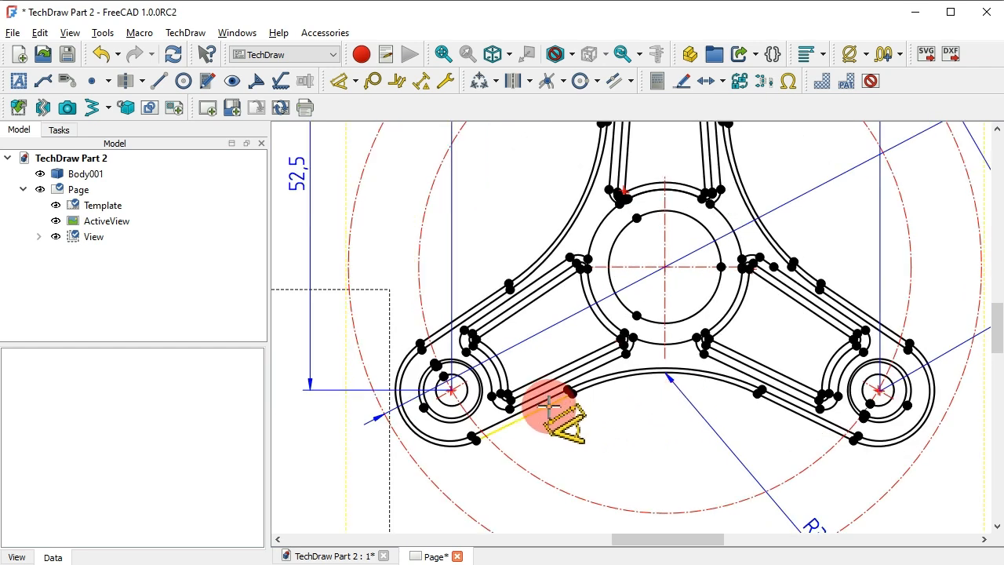
{"action": "left_click", "coordinate": [791, 406]}
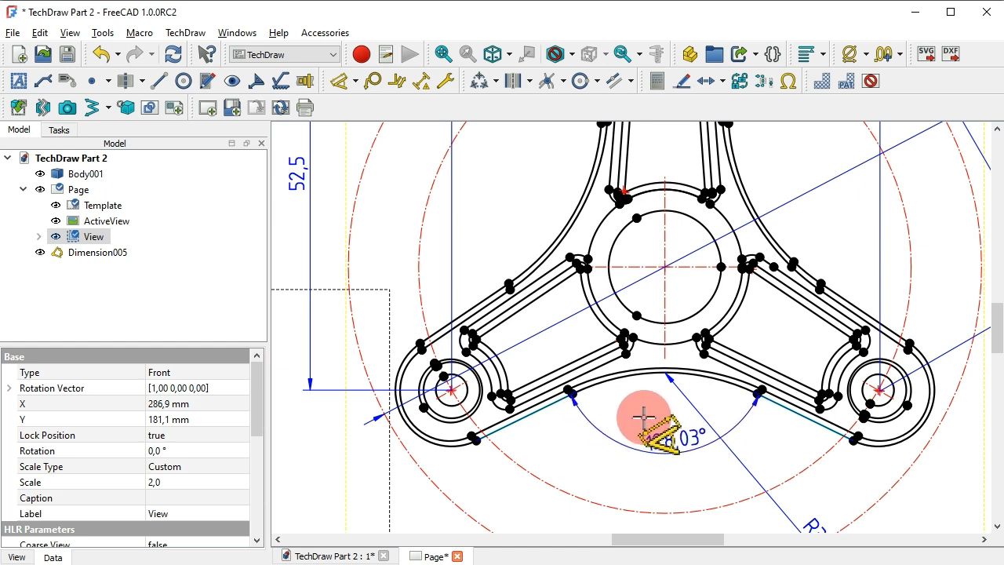
{"action": "left_click", "coordinate": [643, 417]}
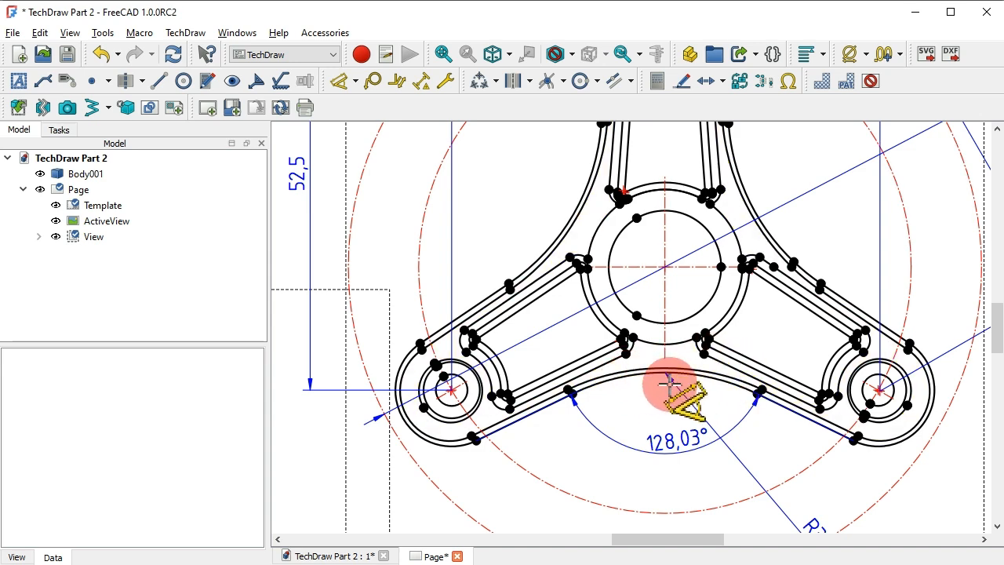
{"action": "scroll", "coordinate": [669, 382], "scroll_direction": "down", "scroll_amount": 2}
{"action": "scroll", "coordinate": [669, 382], "scroll_direction": "down", "scroll_amount": 2}
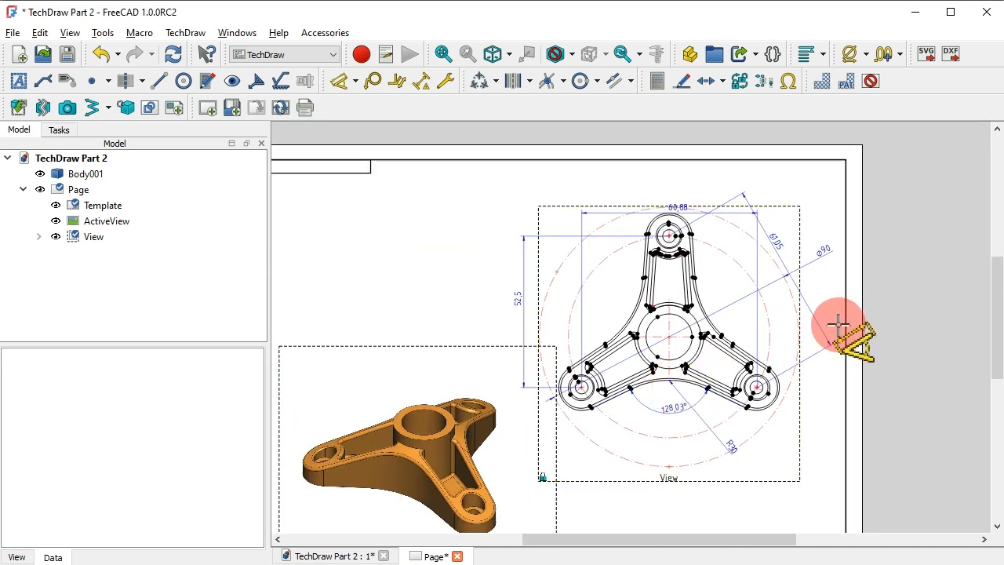
{"action": "right_click", "coordinate": [856, 289]}
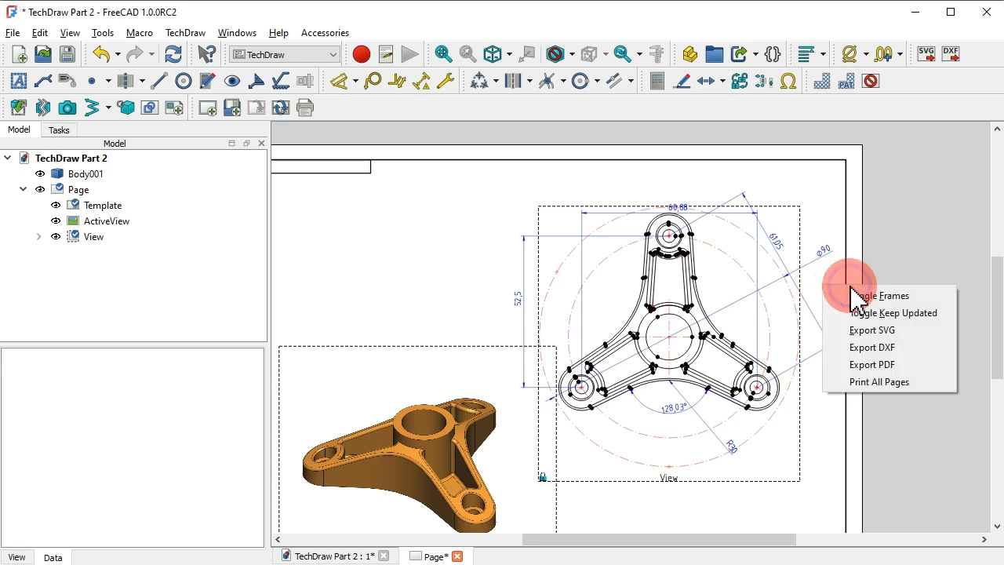
{"action": "left_click", "coordinate": [894, 295]}
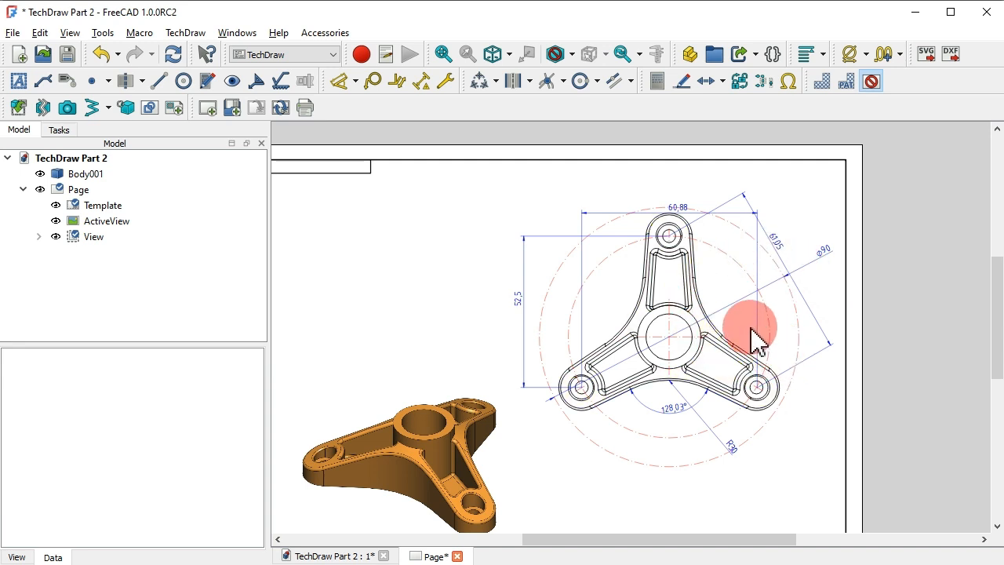
Insert a text annotation, turn on the view frames and move it above the 3D image to about X 82 mm, Y 238 mm
{"action": "scroll", "coordinate": [847, 274], "scroll_direction": "down", "scroll_amount": 3}
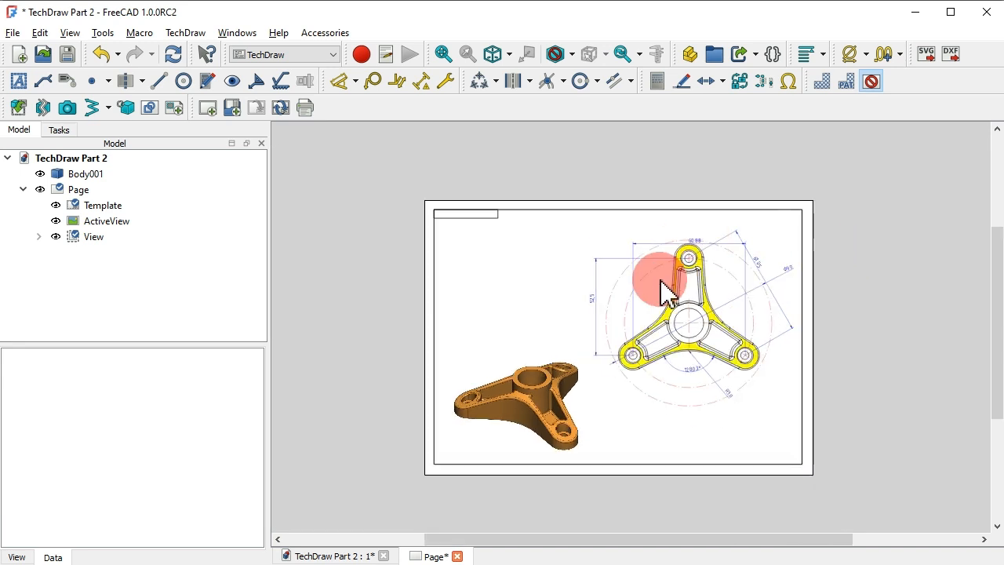
{"action": "scroll", "coordinate": [671, 298], "scroll_direction": "up", "scroll_amount": 2}
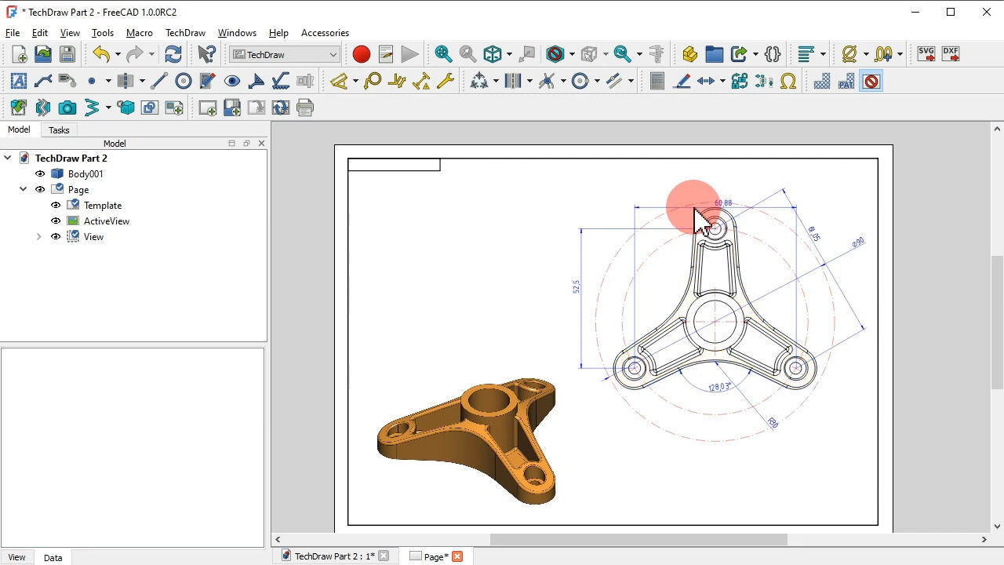
{"action": "scroll", "coordinate": [701, 220], "scroll_direction": "up", "scroll_amount": 2}
{"action": "scroll", "coordinate": [802, 193], "scroll_direction": "down", "scroll_amount": 1}
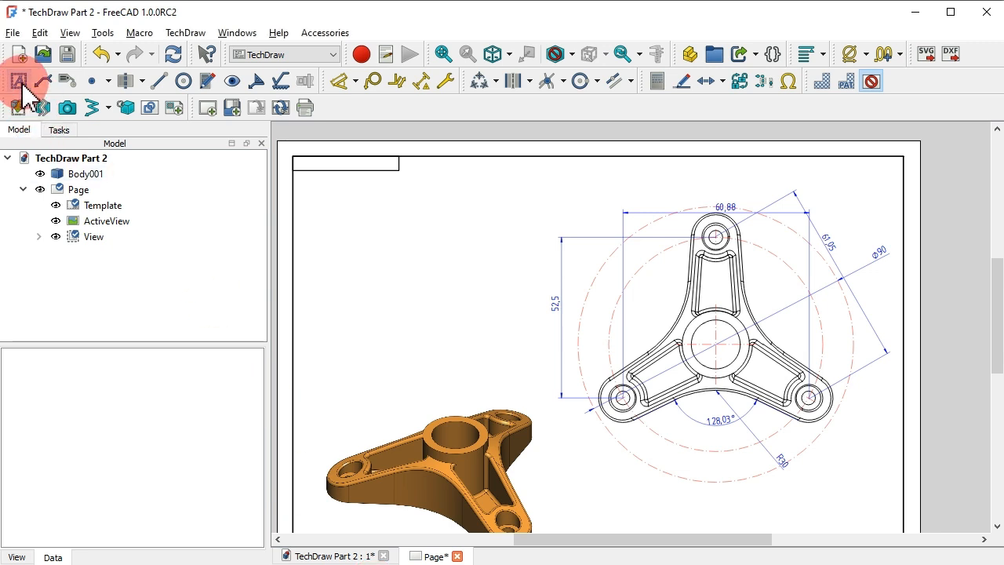
{"action": "left_click", "coordinate": [18, 81]}
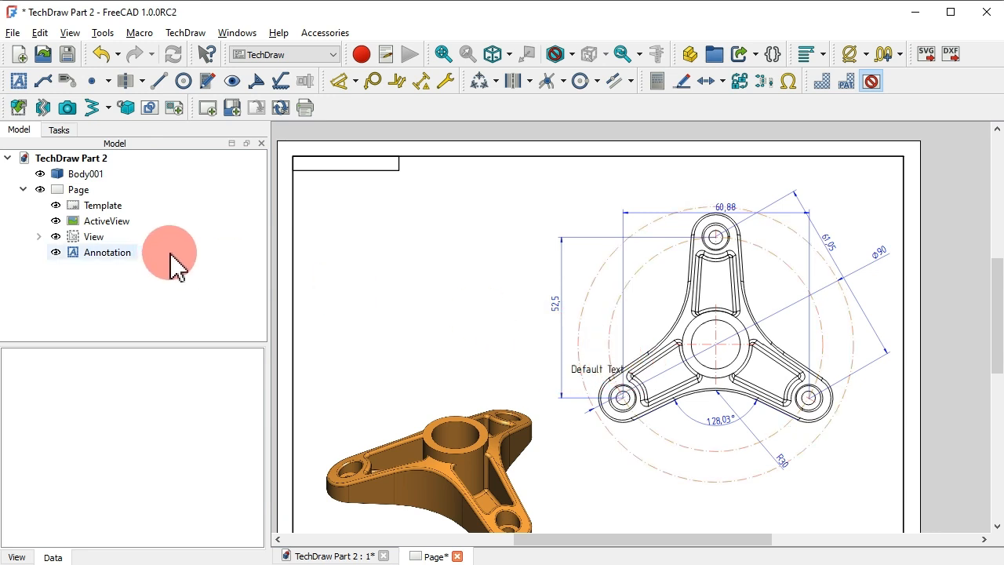
{"action": "left_click", "coordinate": [125, 253]}
{"action": "right_click", "coordinate": [385, 253]}
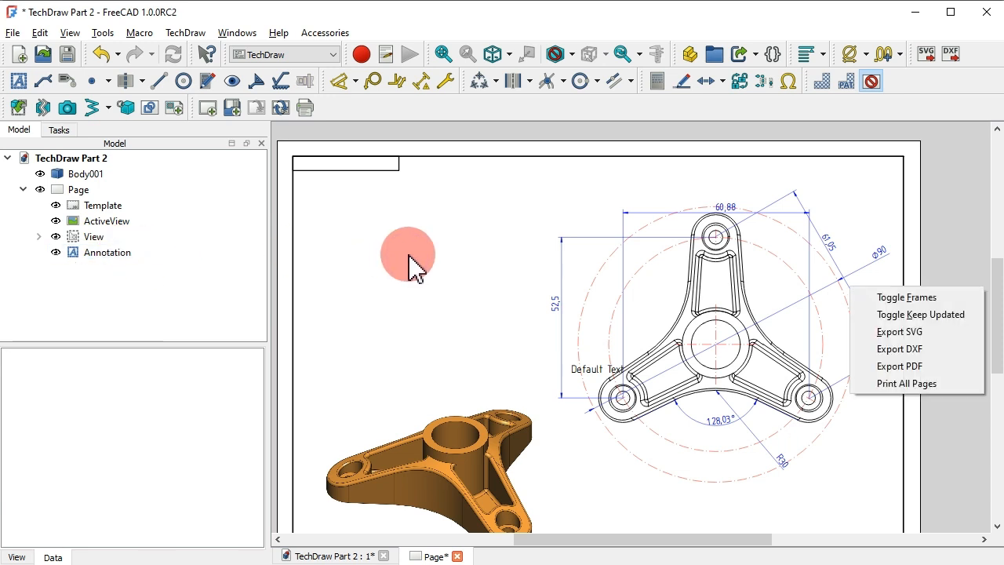
{"action": "left_click", "coordinate": [926, 298]}
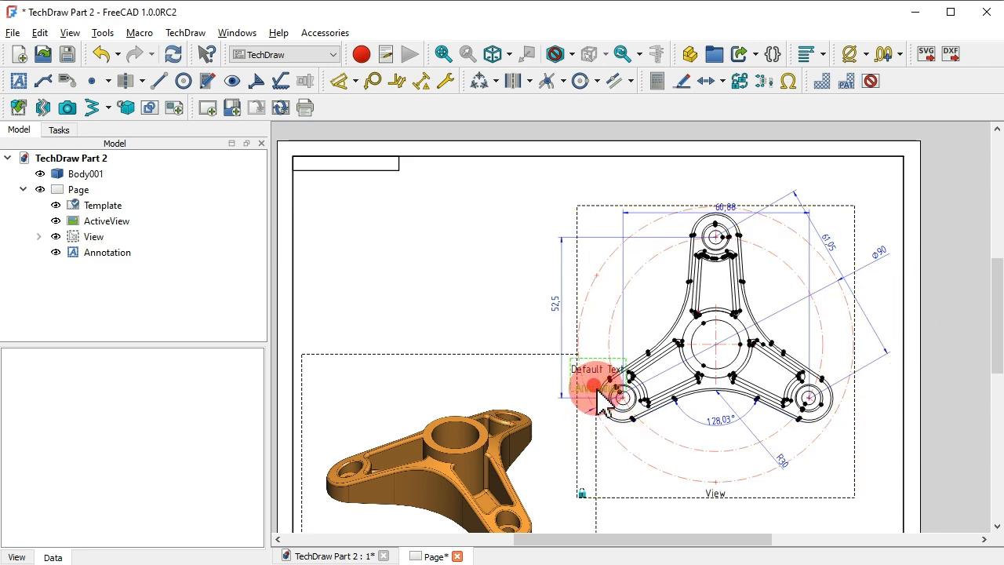
{"action": "mouse_move", "coordinate": [597, 390]}
{"action": "left_mouse_down"}
{"action": "mouse_move", "coordinate": [487, 353]}
{"action": "mouse_move", "coordinate": [370, 244]}
{"action": "mouse_move", "coordinate": [399, 250]}
{"action": "left_mouse_up"}
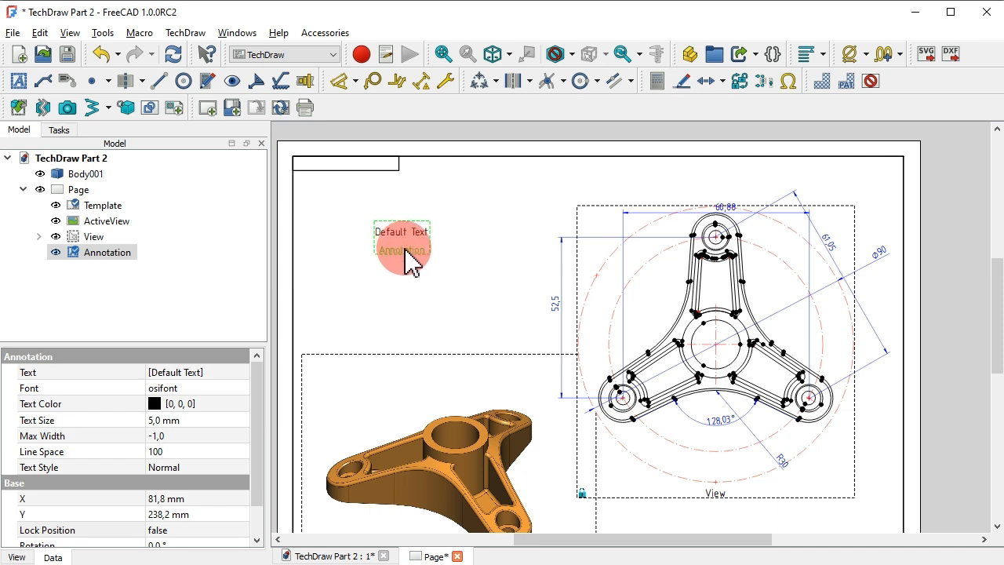
{"action": "left_click", "coordinate": [471, 266]}
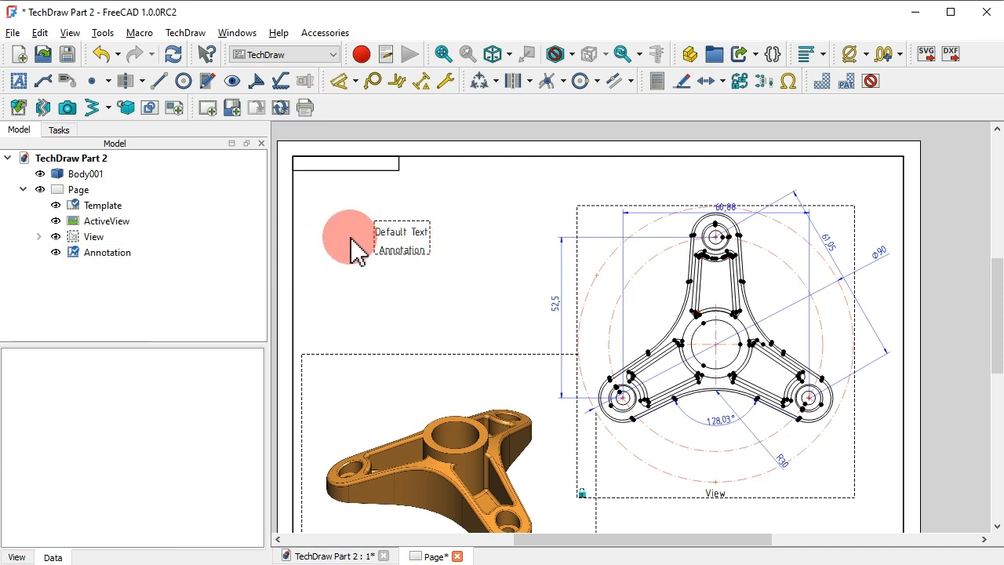
Change the annotation text to SECTION A-A and turn off the view frames
{"action": "left_click", "coordinate": [410, 235]}
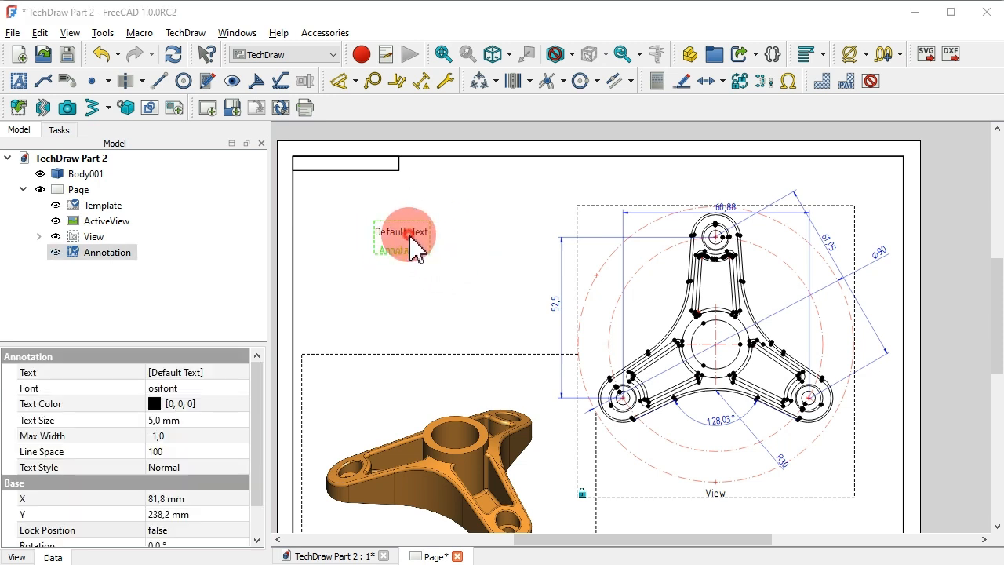
{"action": "double_click", "coordinate": [409, 236]}
{"action": "left_click", "coordinate": [441, 182]}
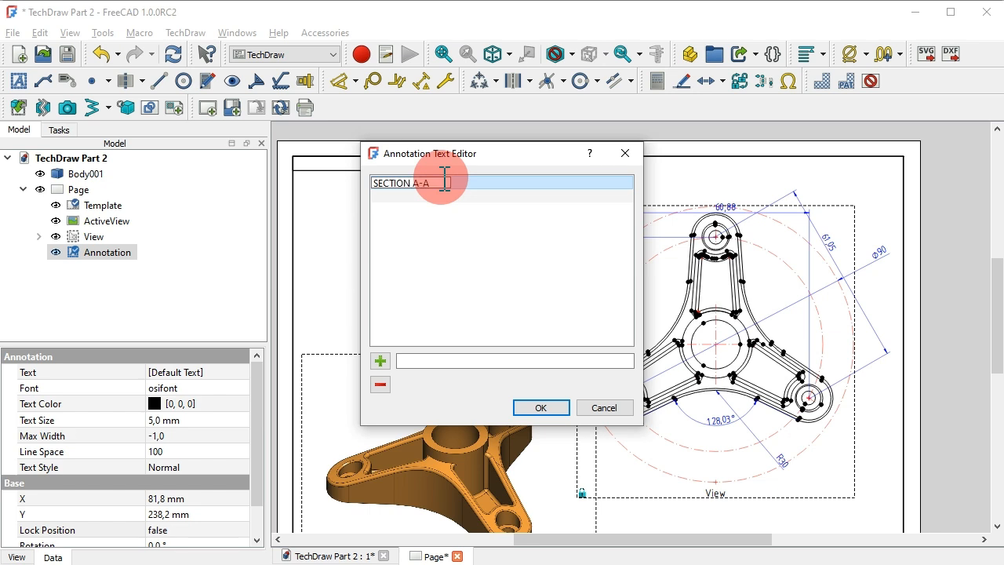
{"action": "key", "text": "Return"}
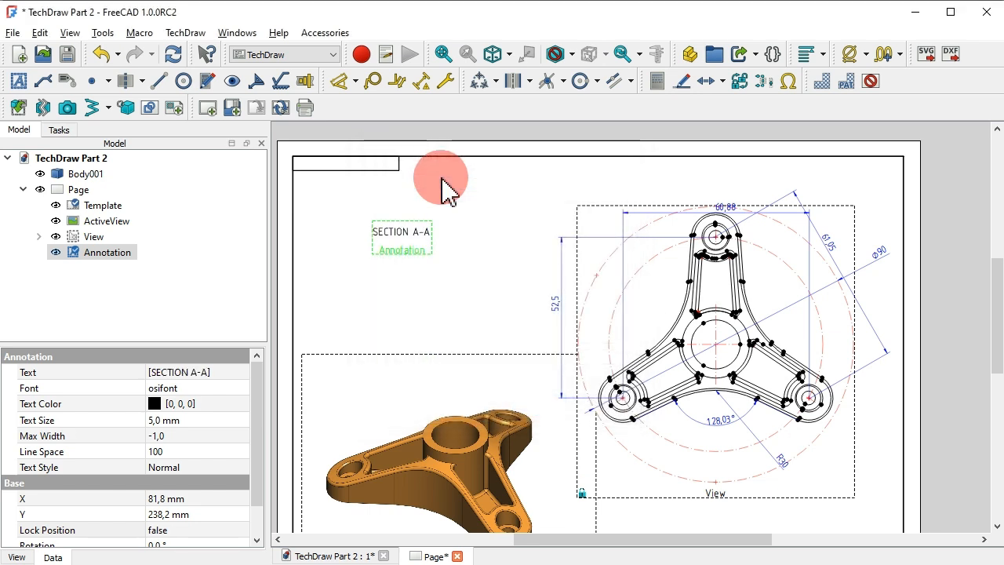
{"action": "left_click", "coordinate": [497, 248]}
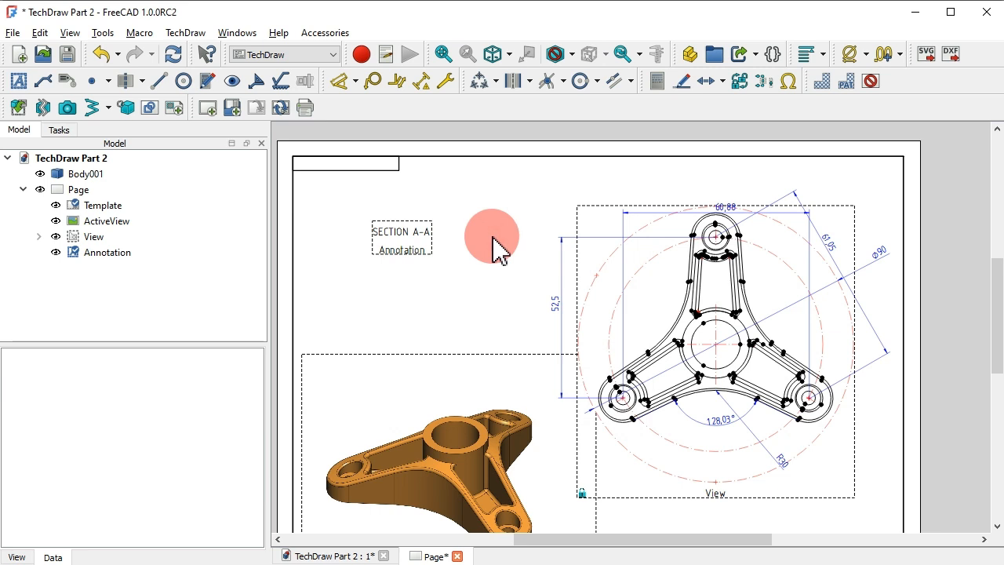
{"action": "scroll", "coordinate": [762, 357], "scroll_direction": "down", "scroll_amount": 1}
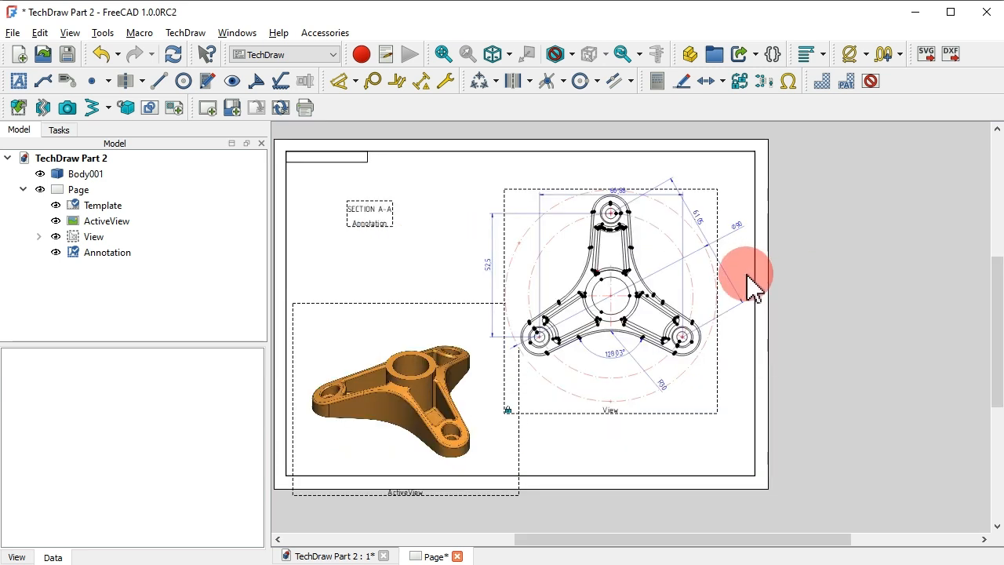
{"action": "right_click", "coordinate": [802, 280]}
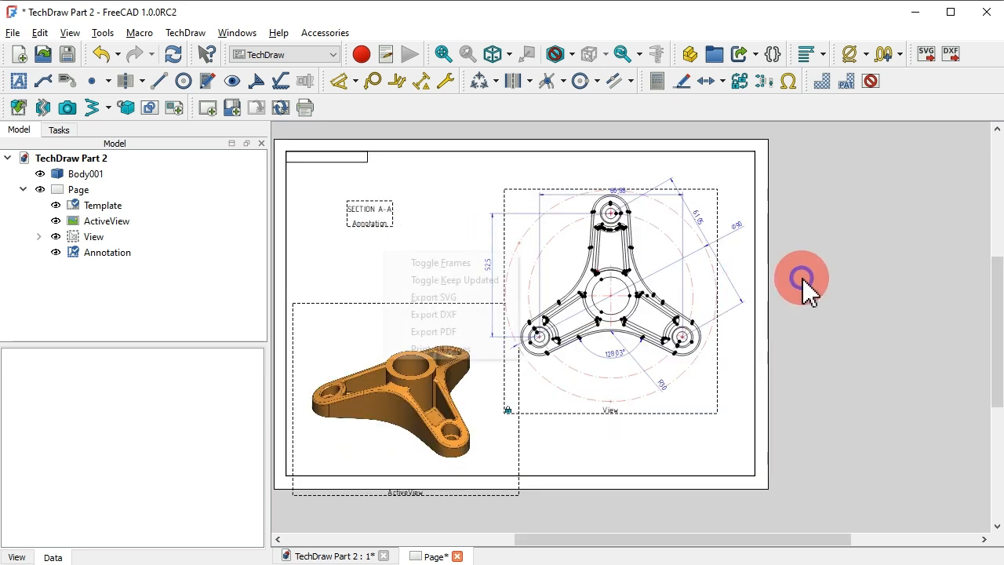
{"action": "left_click", "coordinate": [457, 262]}
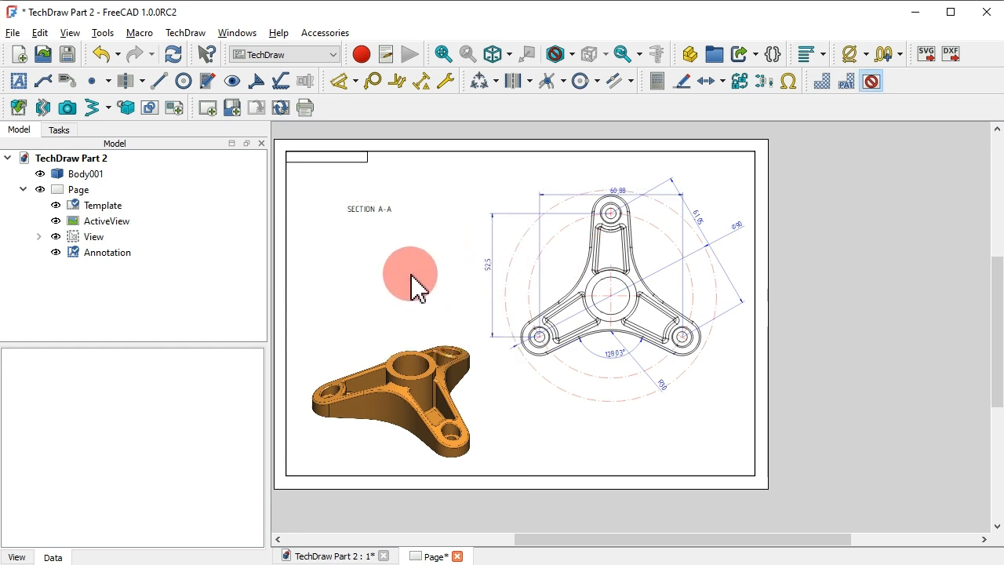